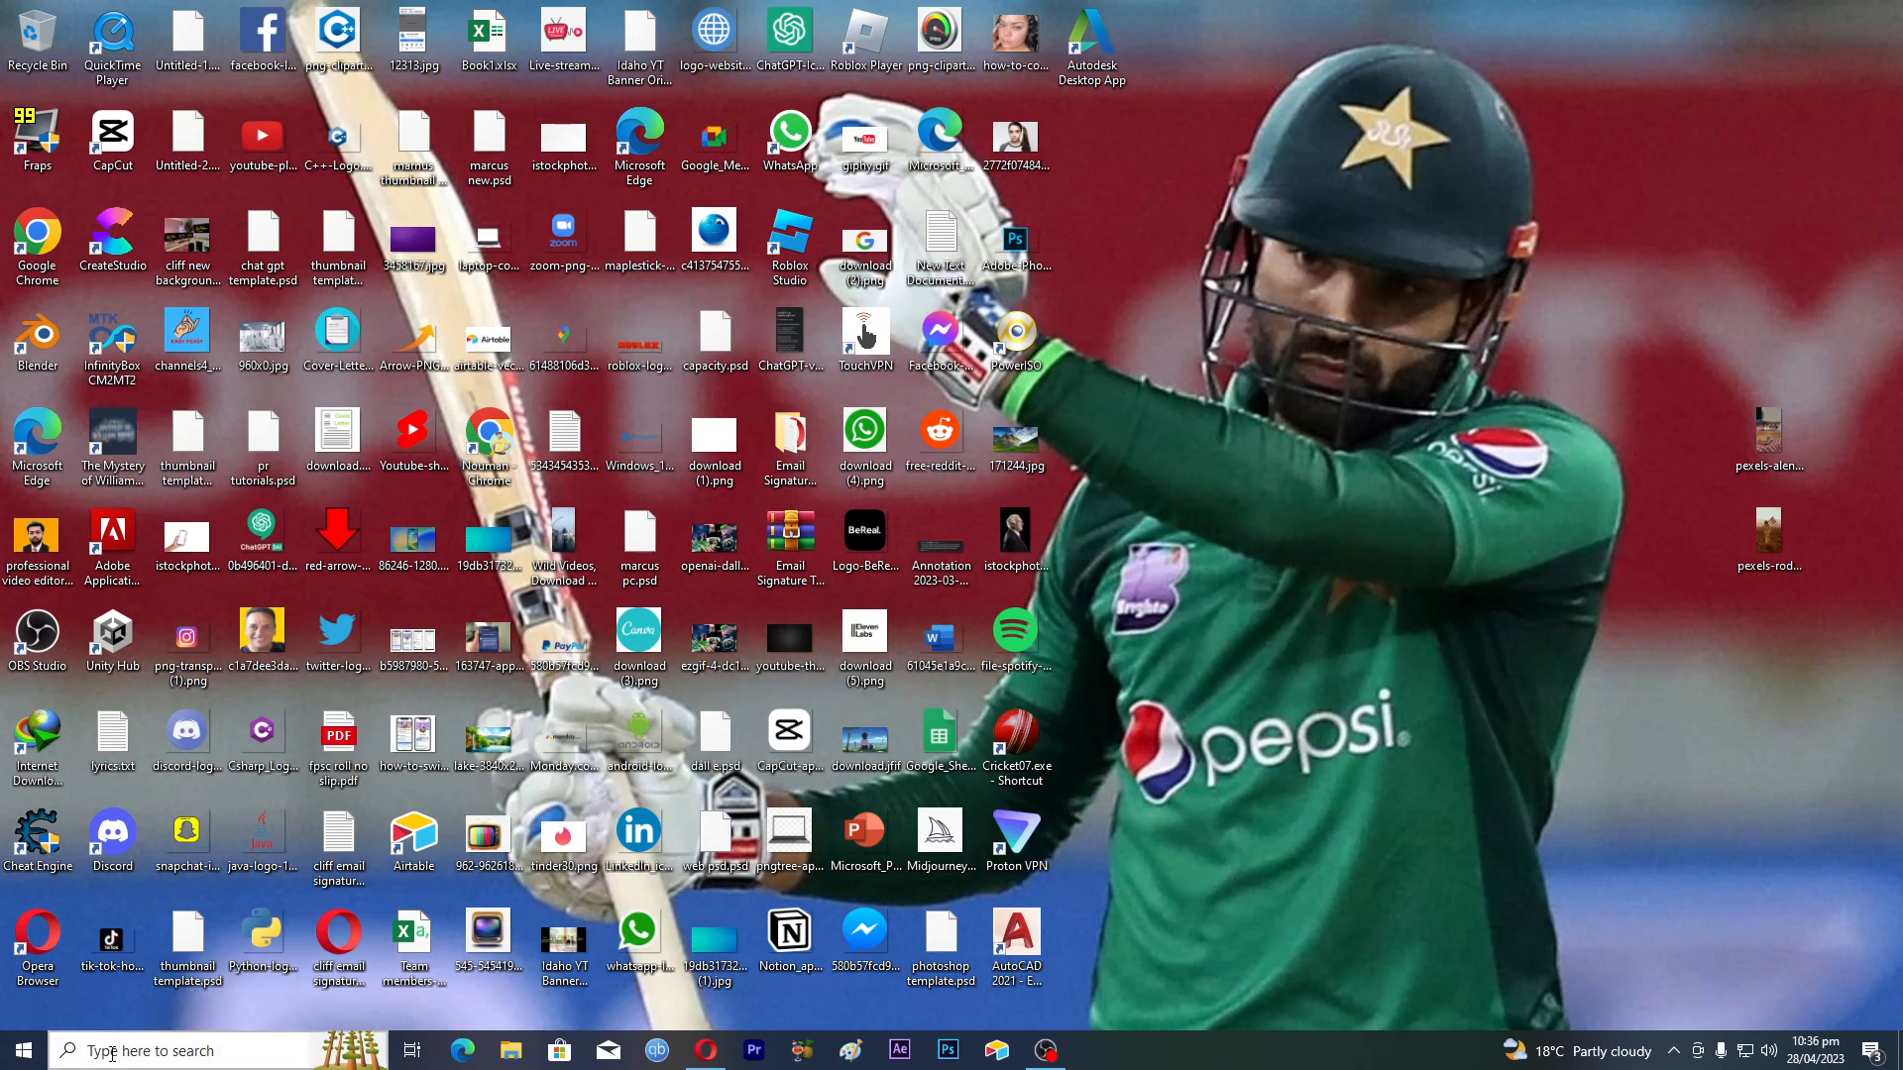
Open the Windows search panel from the taskbar search box
{"action": "left_click", "coordinate": [160, 1050]}
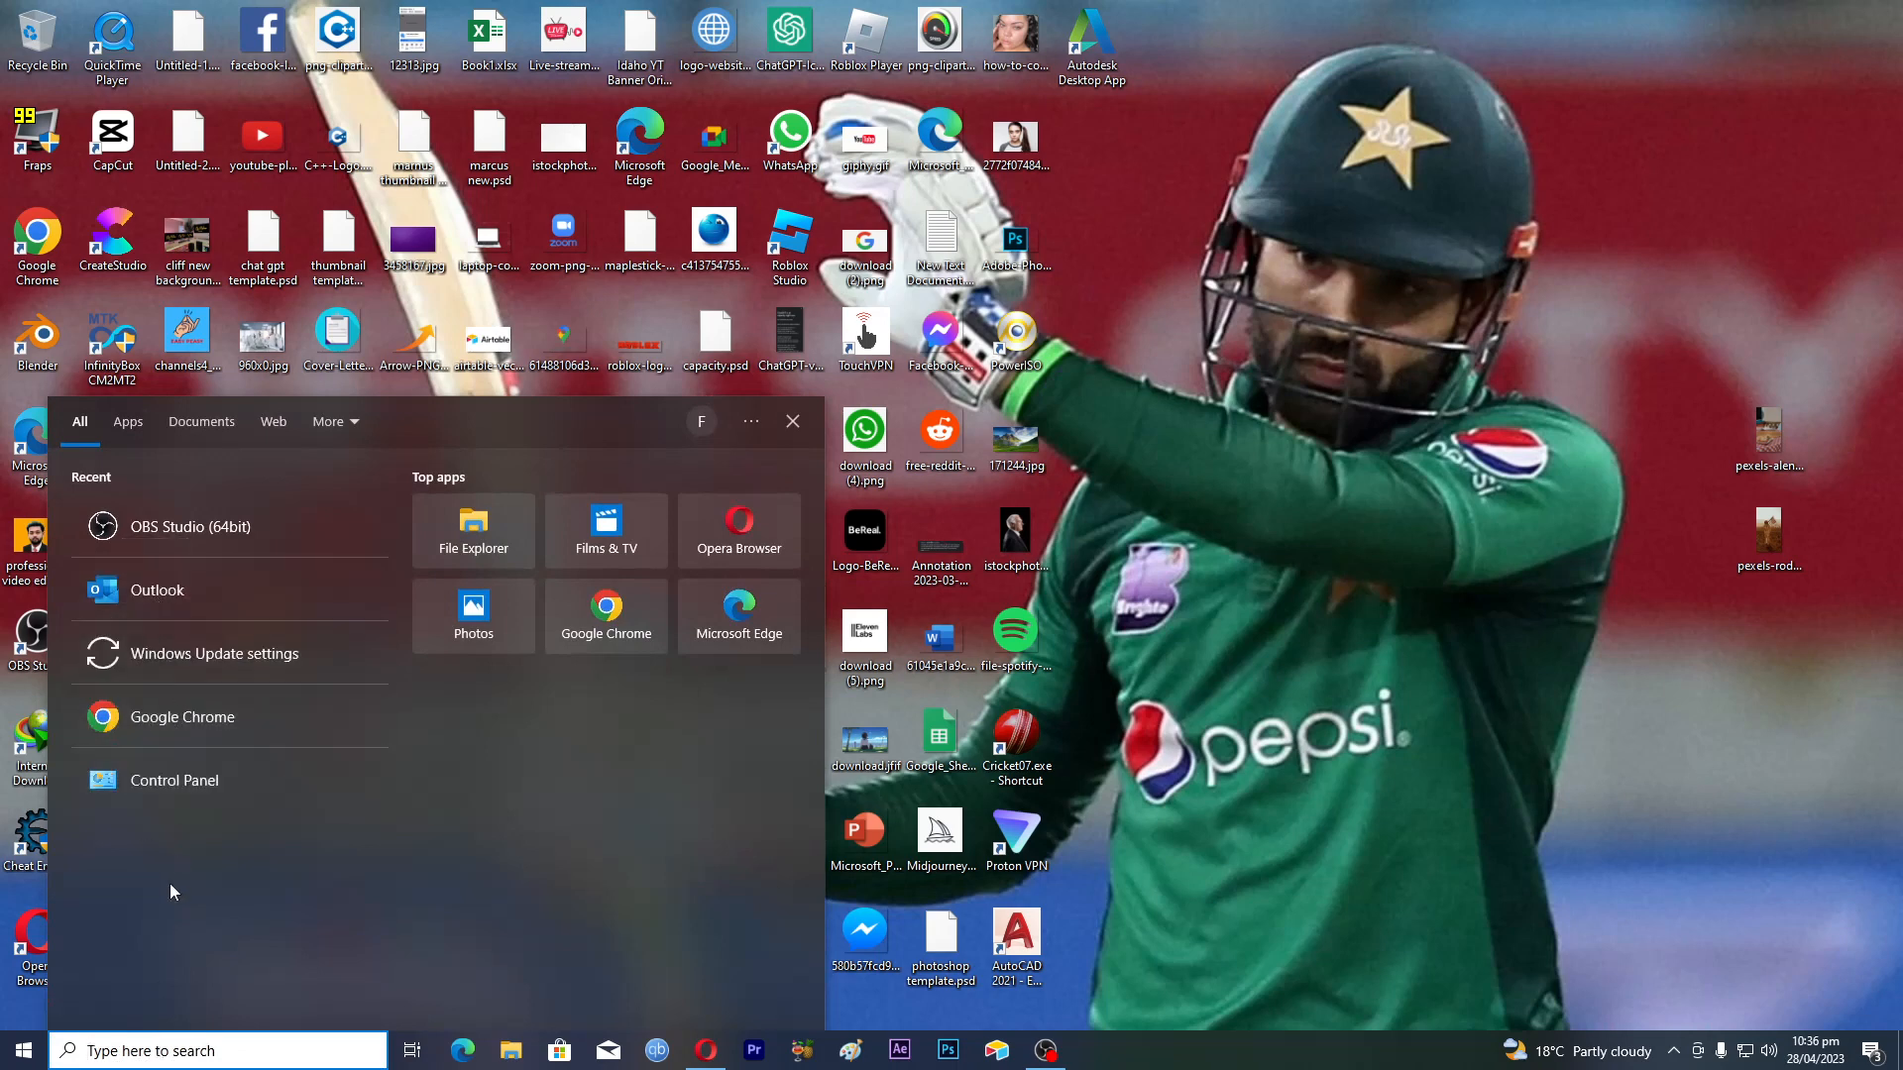
Search Windows for 'outlook' and launch the Outlook app from Best match
{"action": "left_click", "coordinate": [152, 1048]}
{"action": "type", "text": "outlook"}
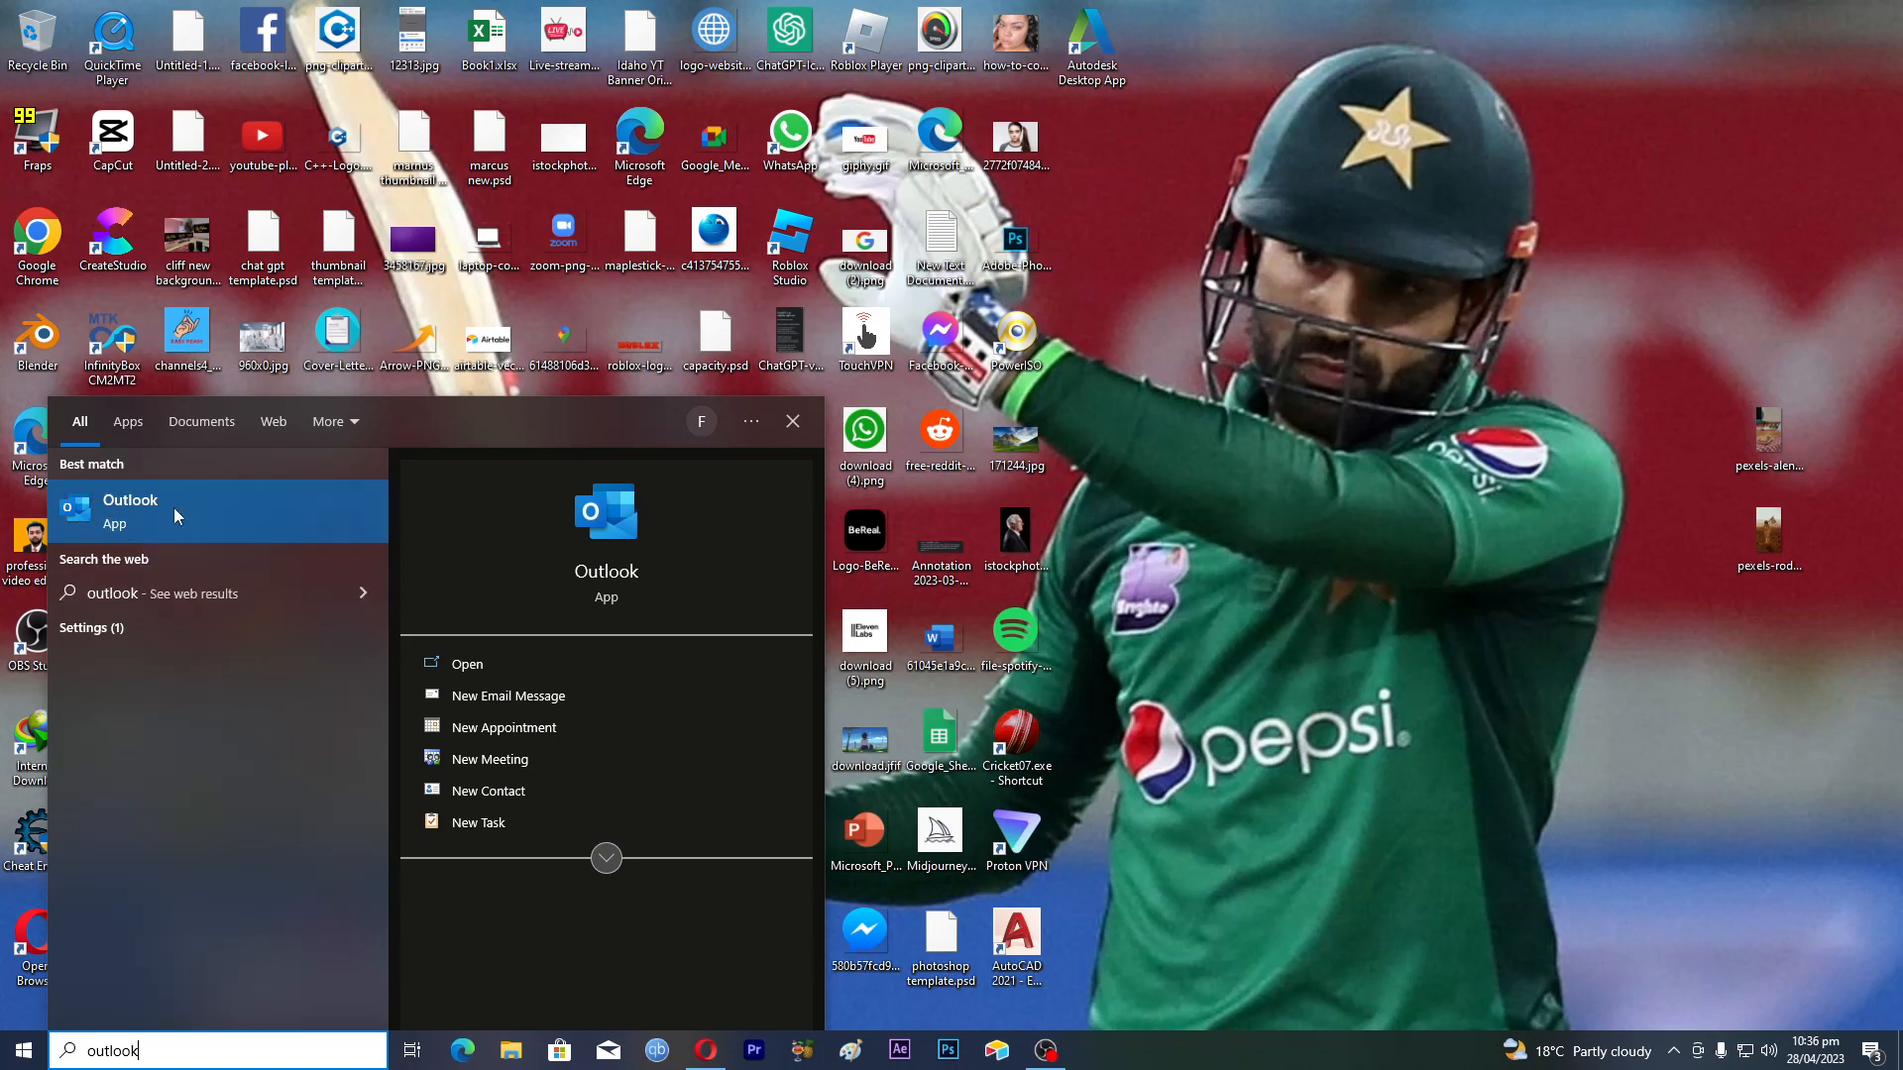
{"action": "left_click", "coordinate": [130, 515]}
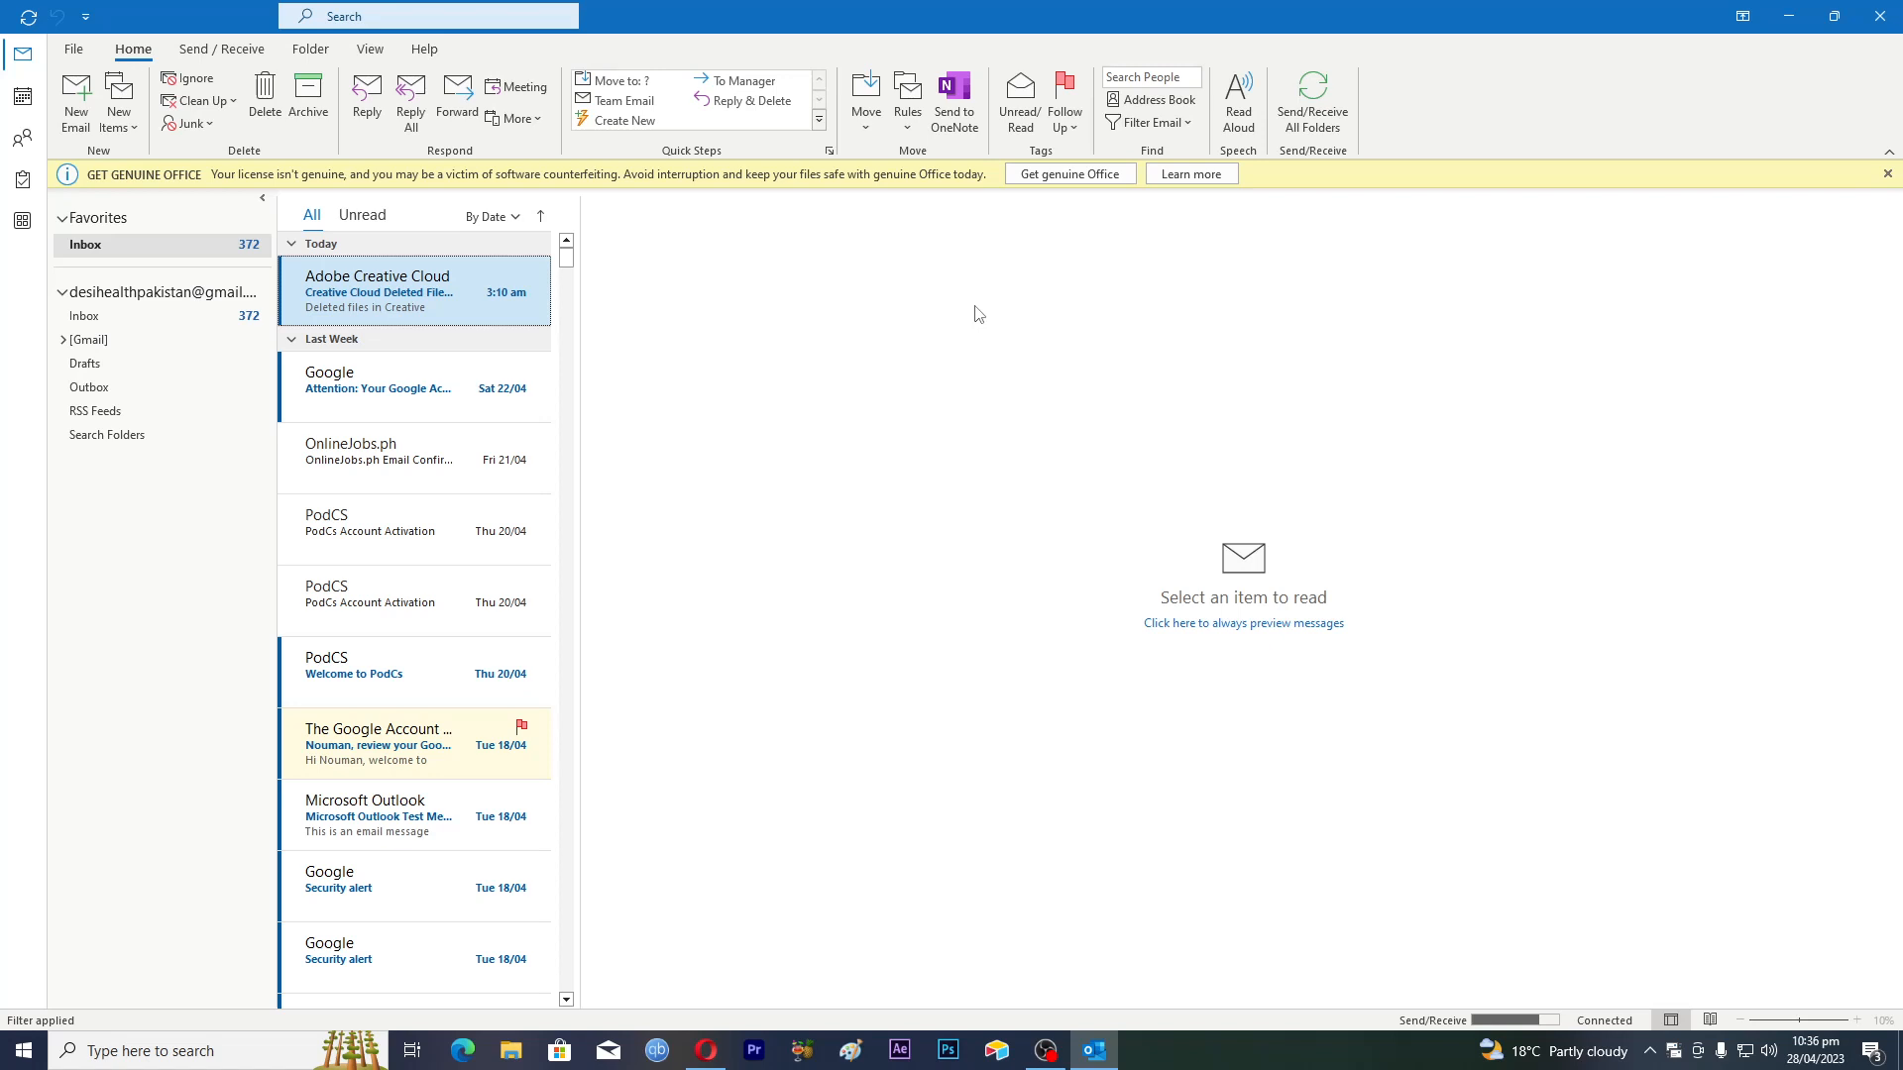
Open Outlook Options from File and show the Mail settings page
{"action": "left_click", "coordinate": [74, 49]}
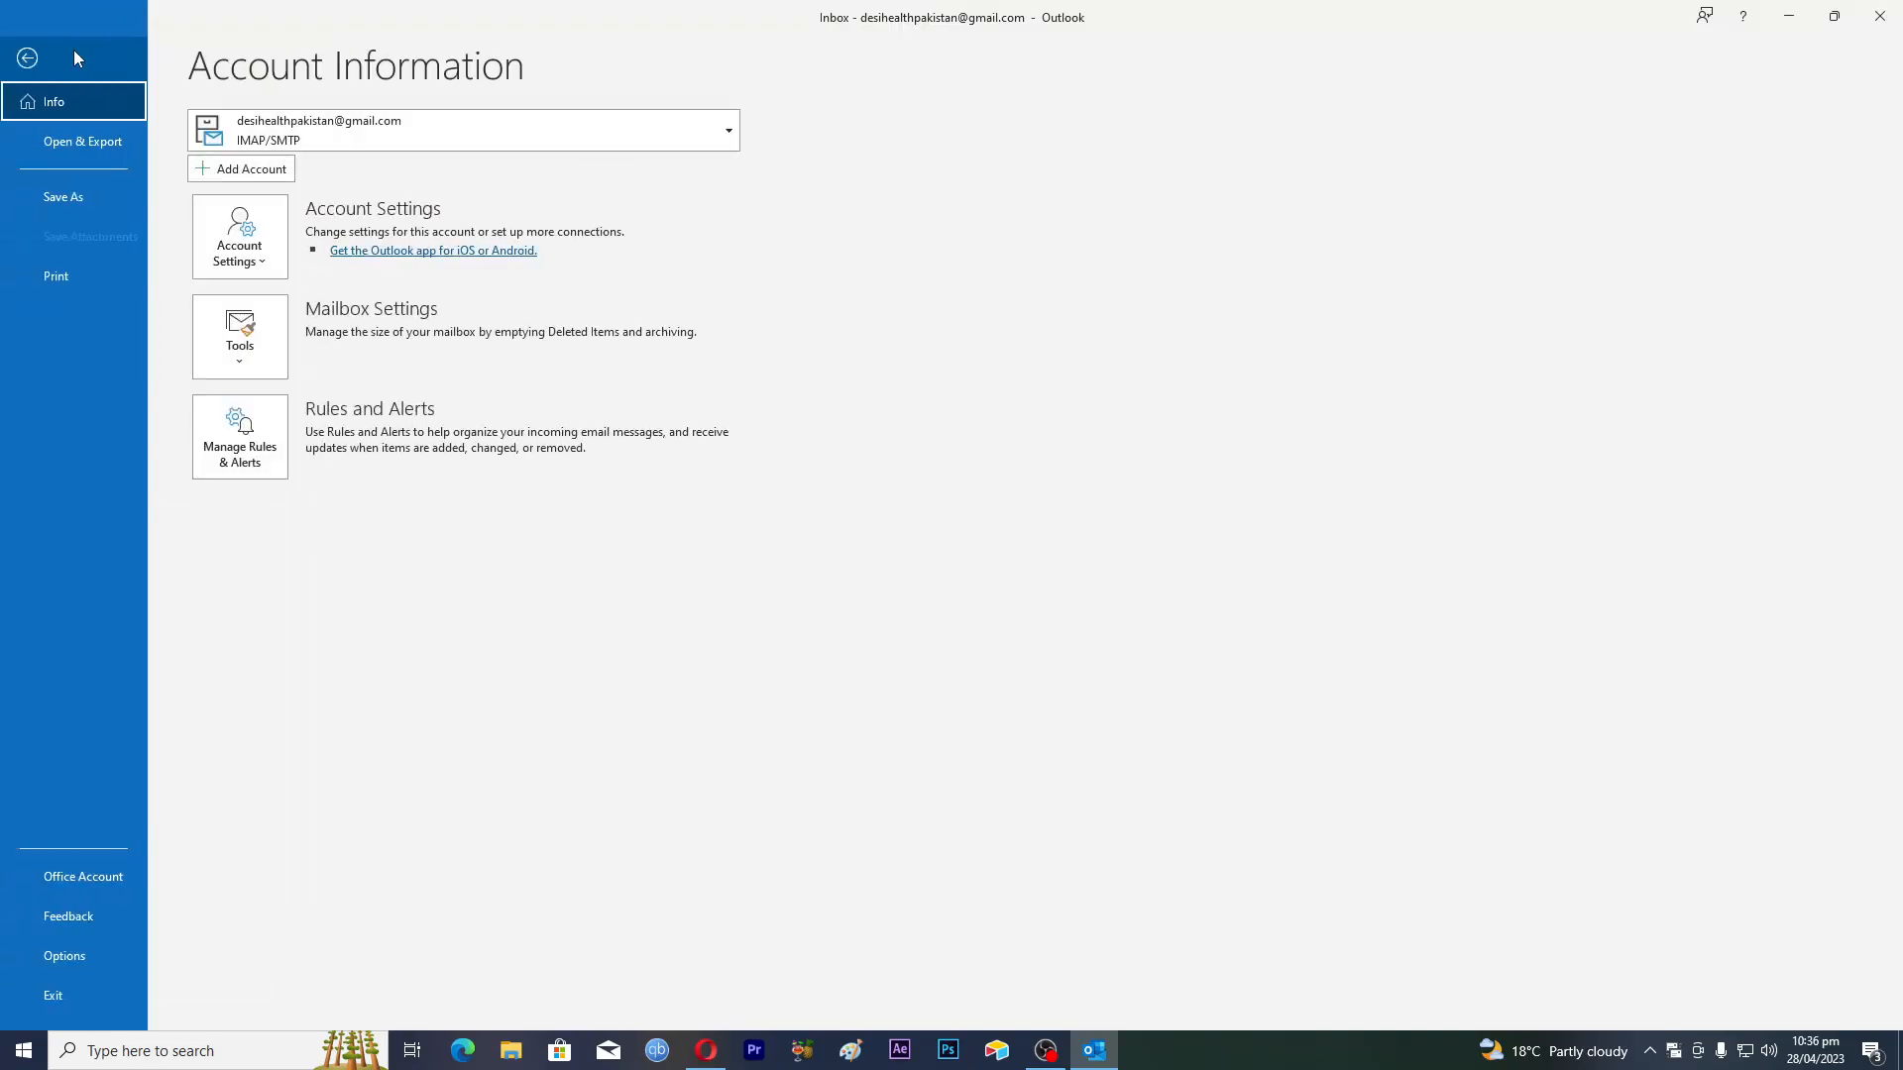
{"action": "left_click", "coordinate": [63, 960]}
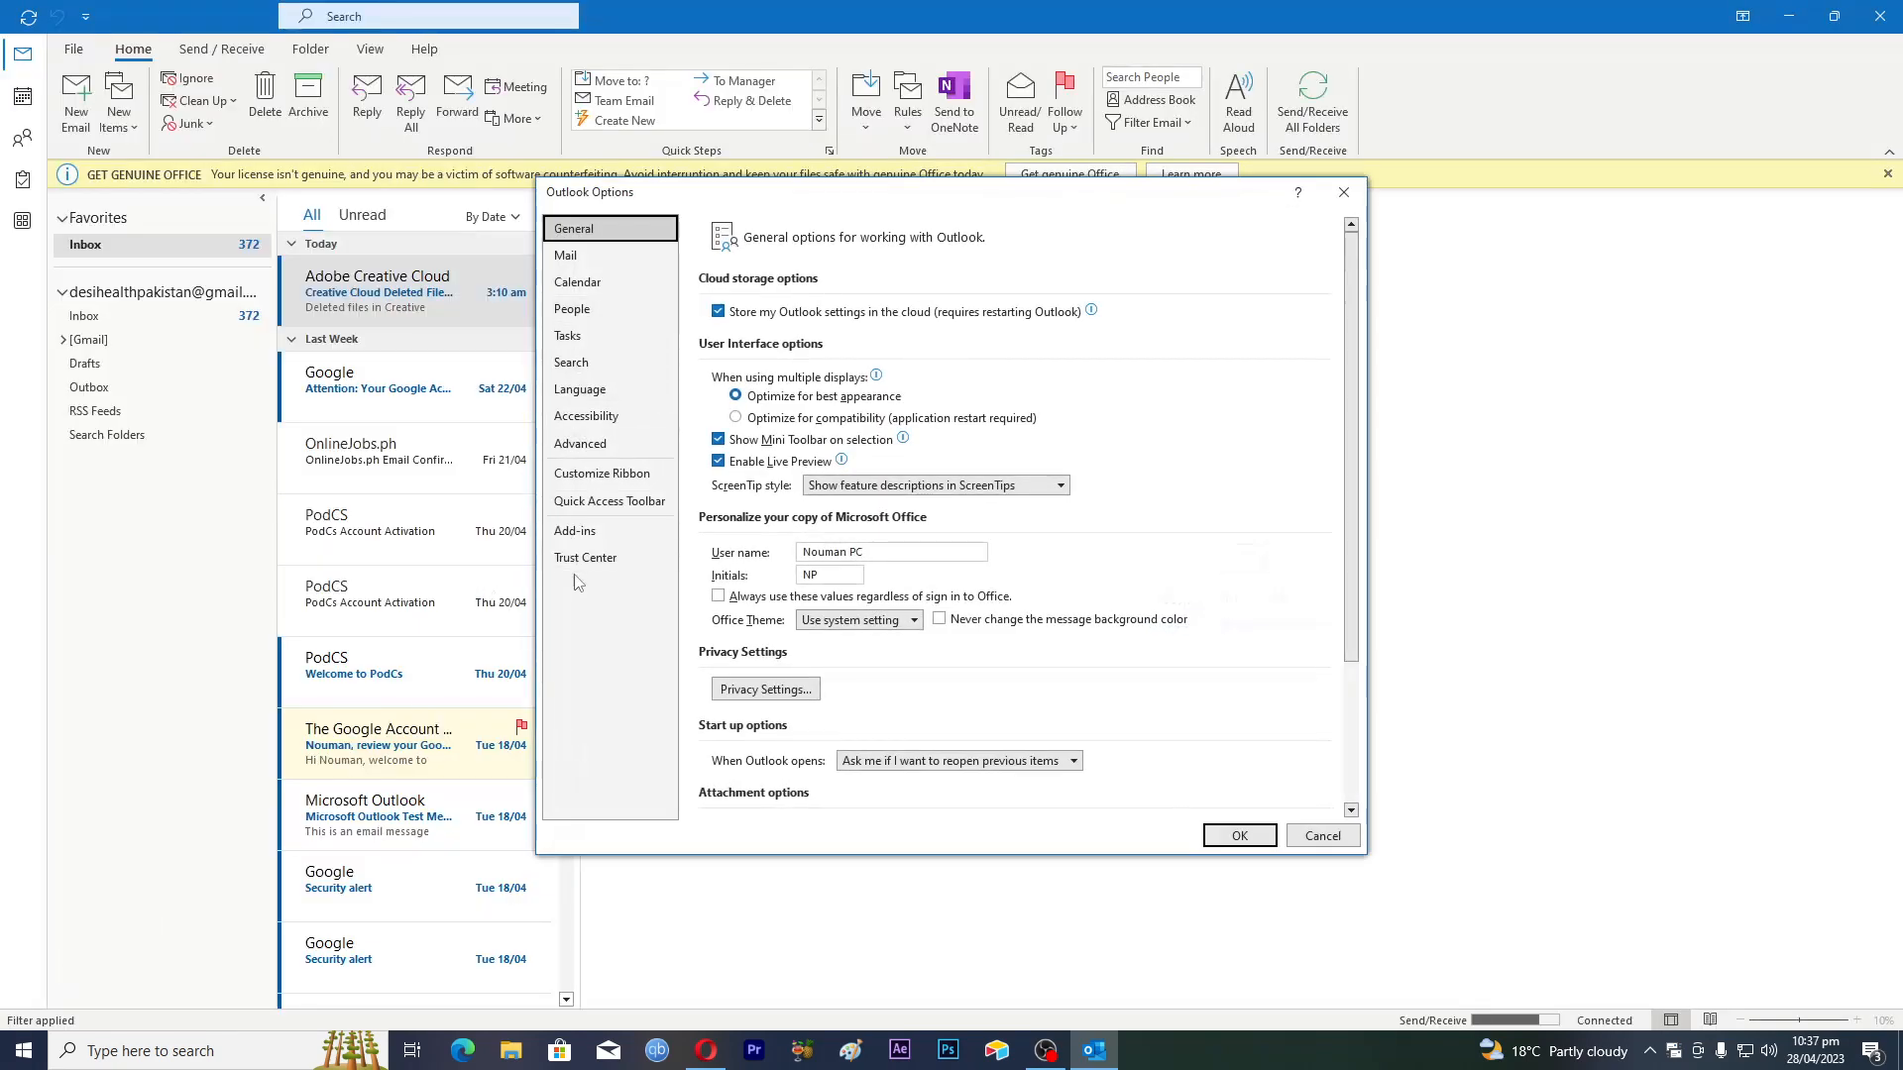
{"action": "scroll", "coordinate": [1028, 601], "scroll_direction": "down", "scroll_amount": 3}
{"action": "scroll", "coordinate": [1009, 644], "scroll_direction": "up", "scroll_amount": 3}
{"action": "left_click", "coordinate": [572, 310]}
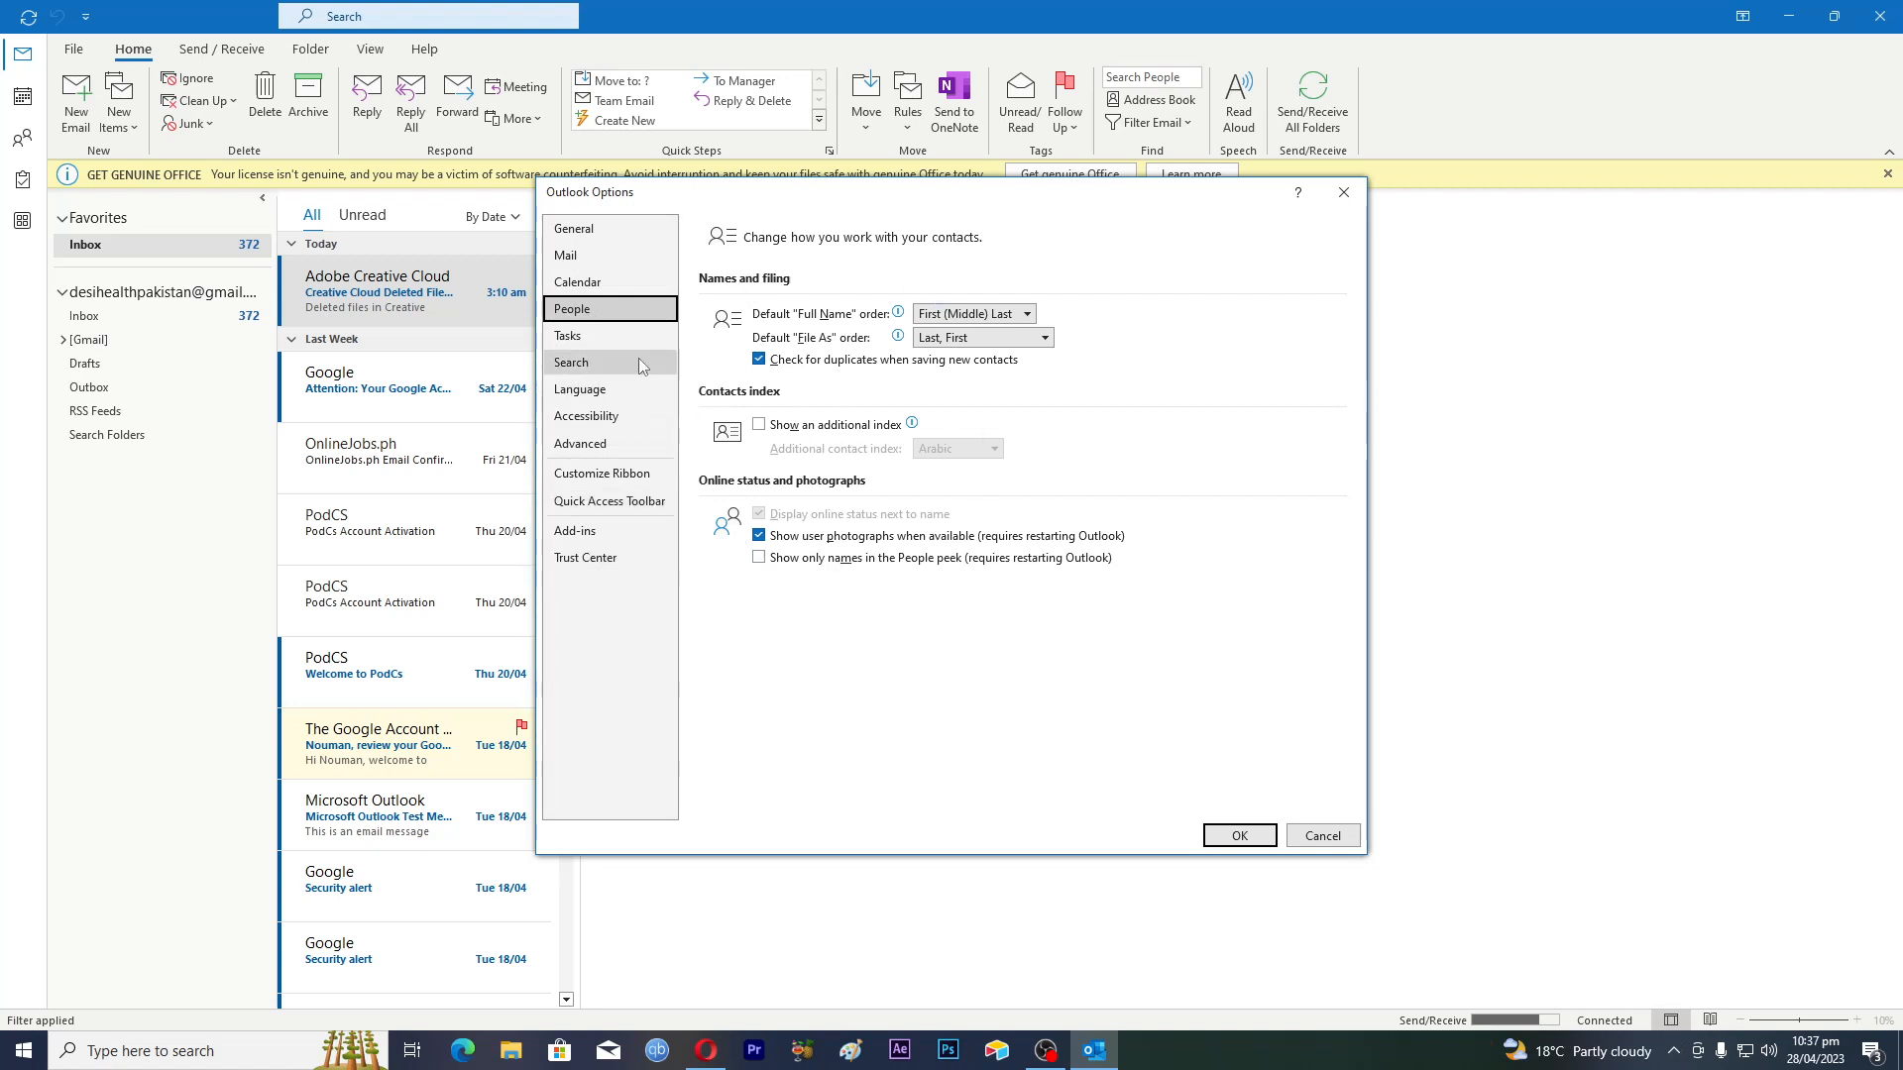
{"action": "left_click", "coordinate": [568, 259]}
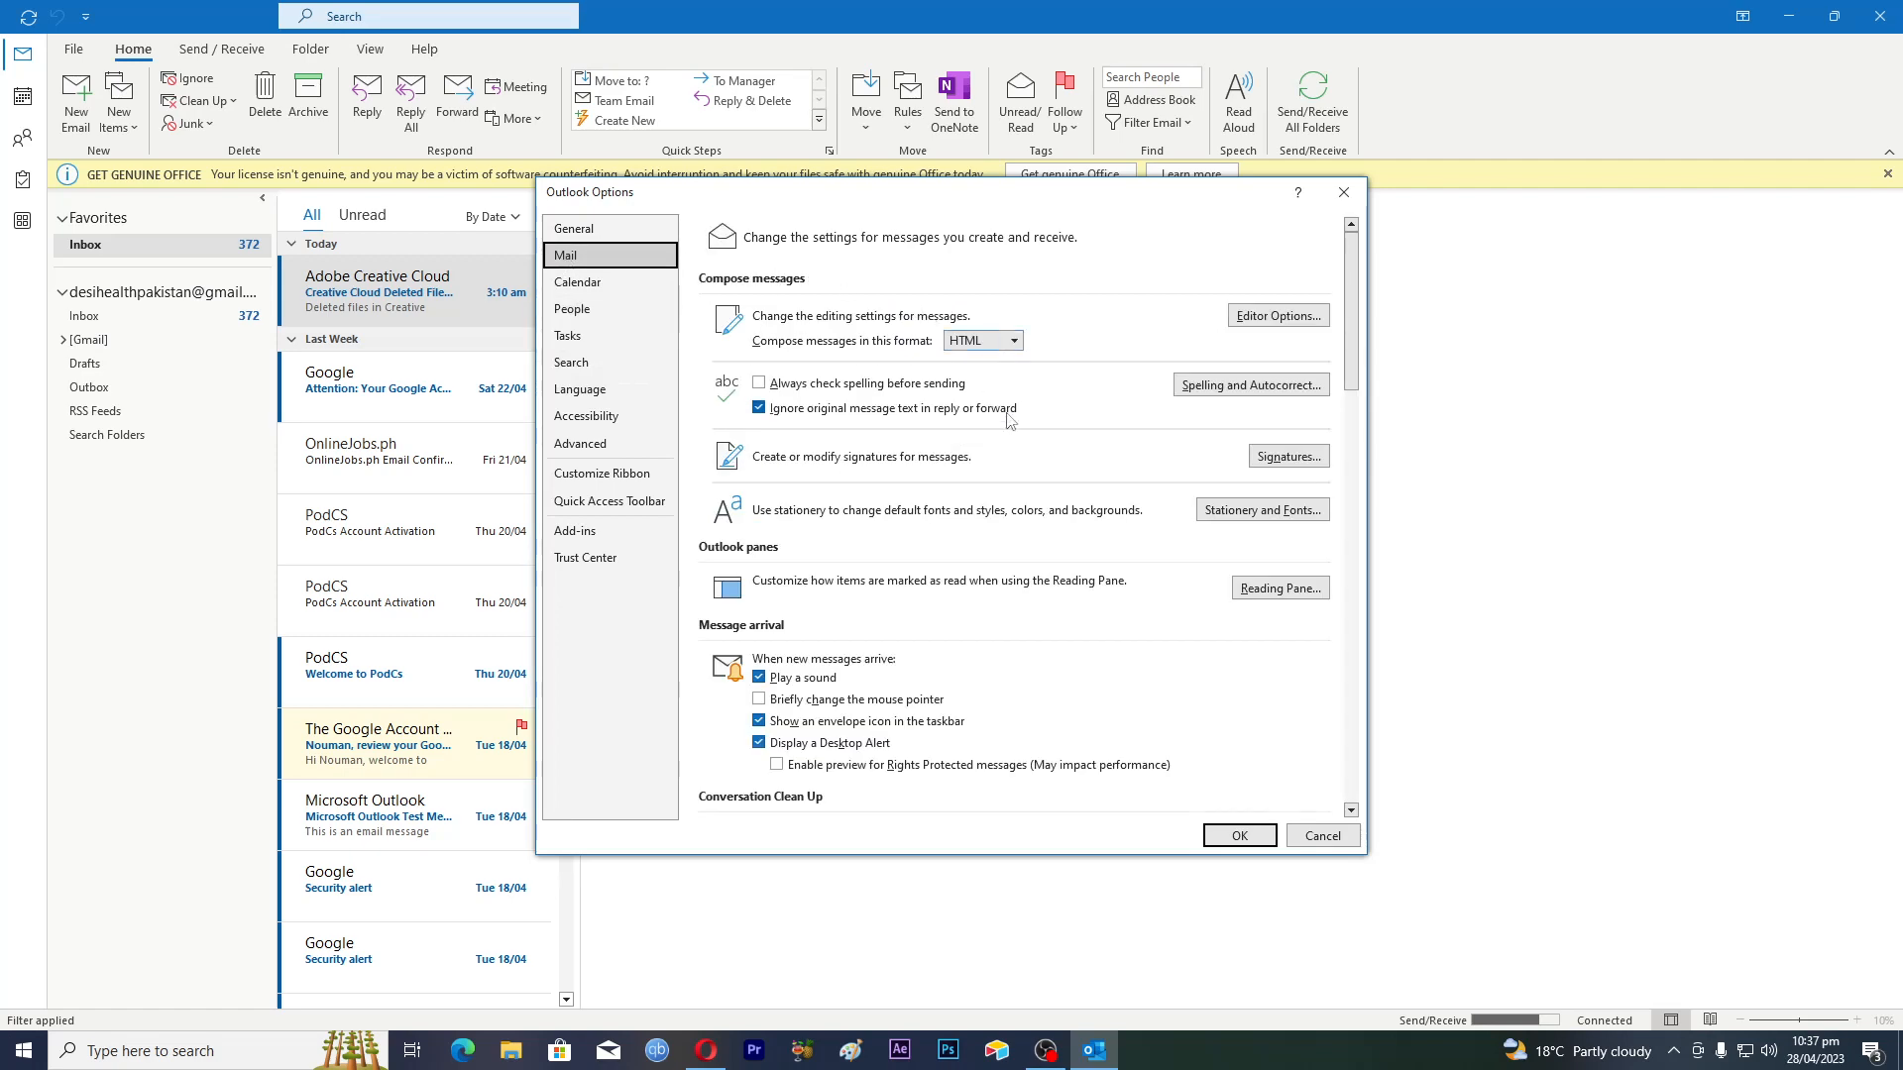
{"action": "scroll", "coordinate": [1012, 421], "scroll_direction": "down", "scroll_amount": 7}
{"action": "scroll", "coordinate": [987, 463], "scroll_direction": "down", "scroll_amount": 15}
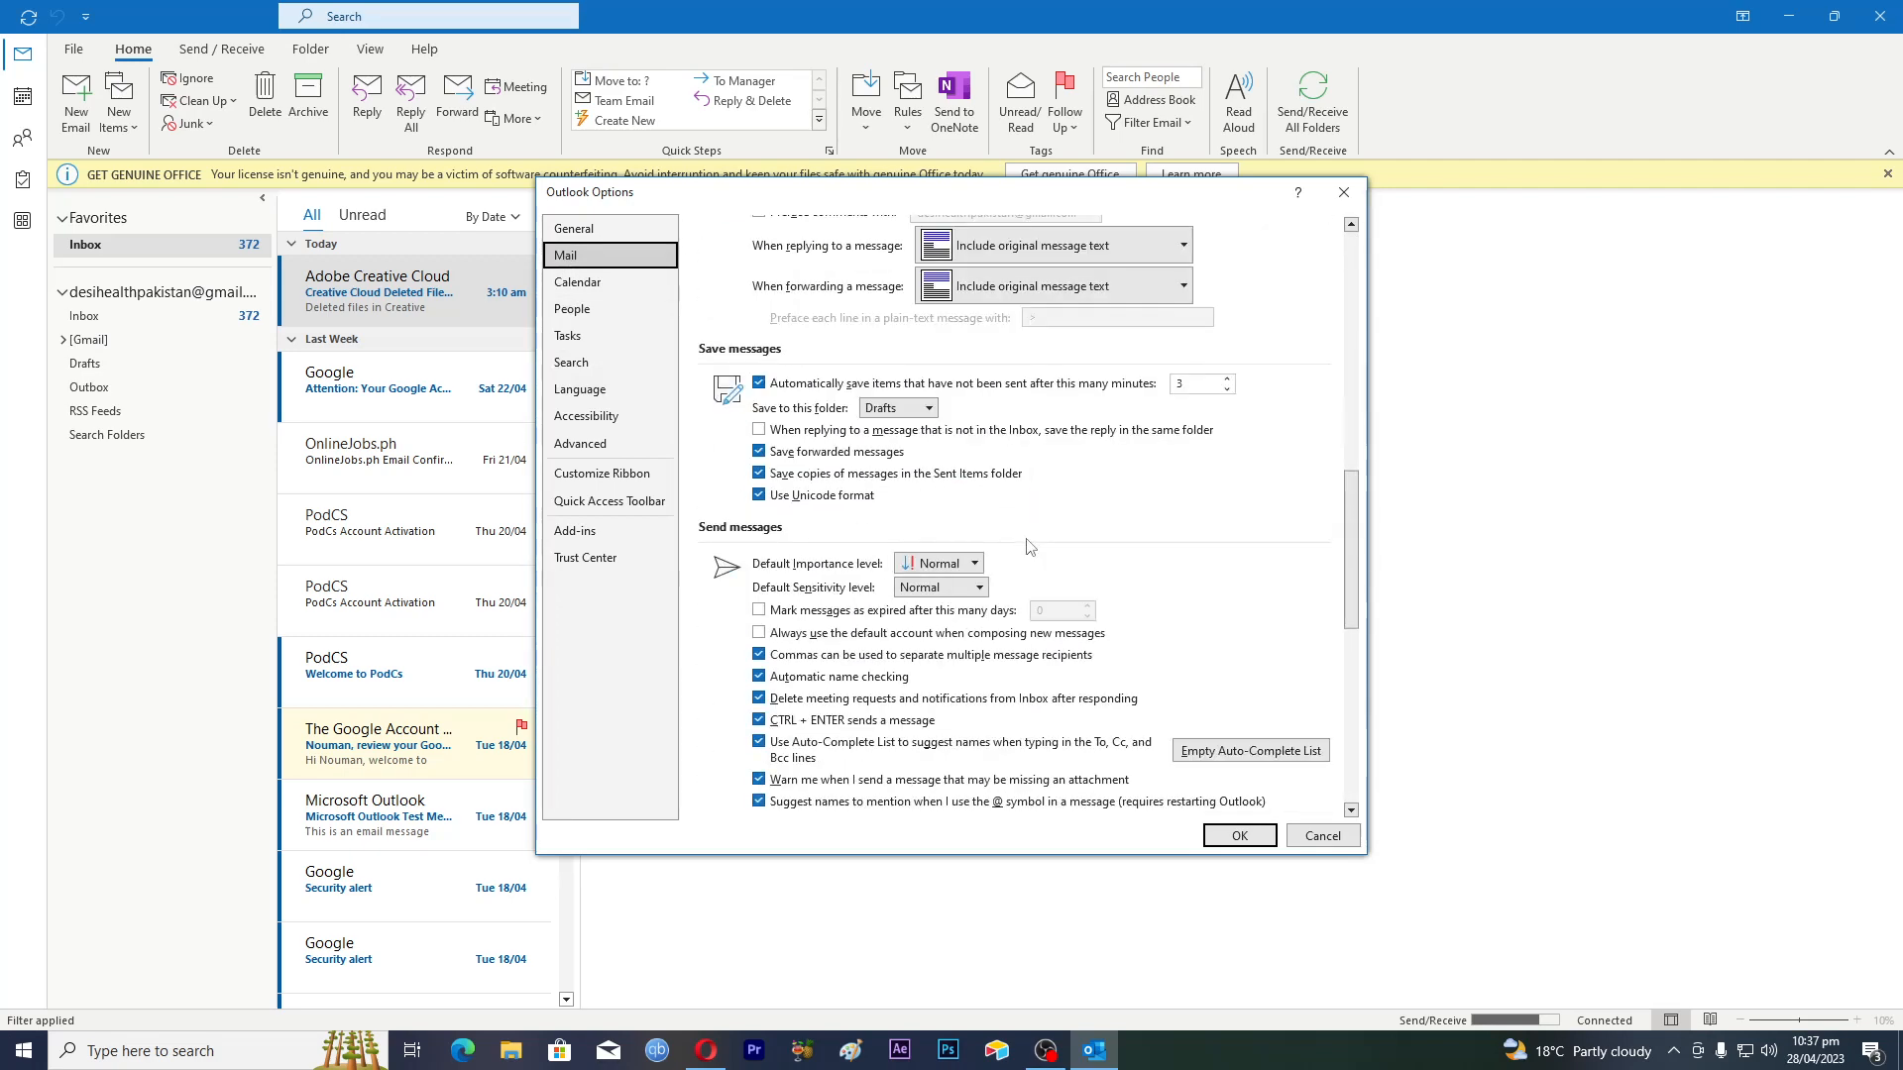
{"action": "scroll", "coordinate": [1028, 546], "scroll_direction": "up", "scroll_amount": 20}
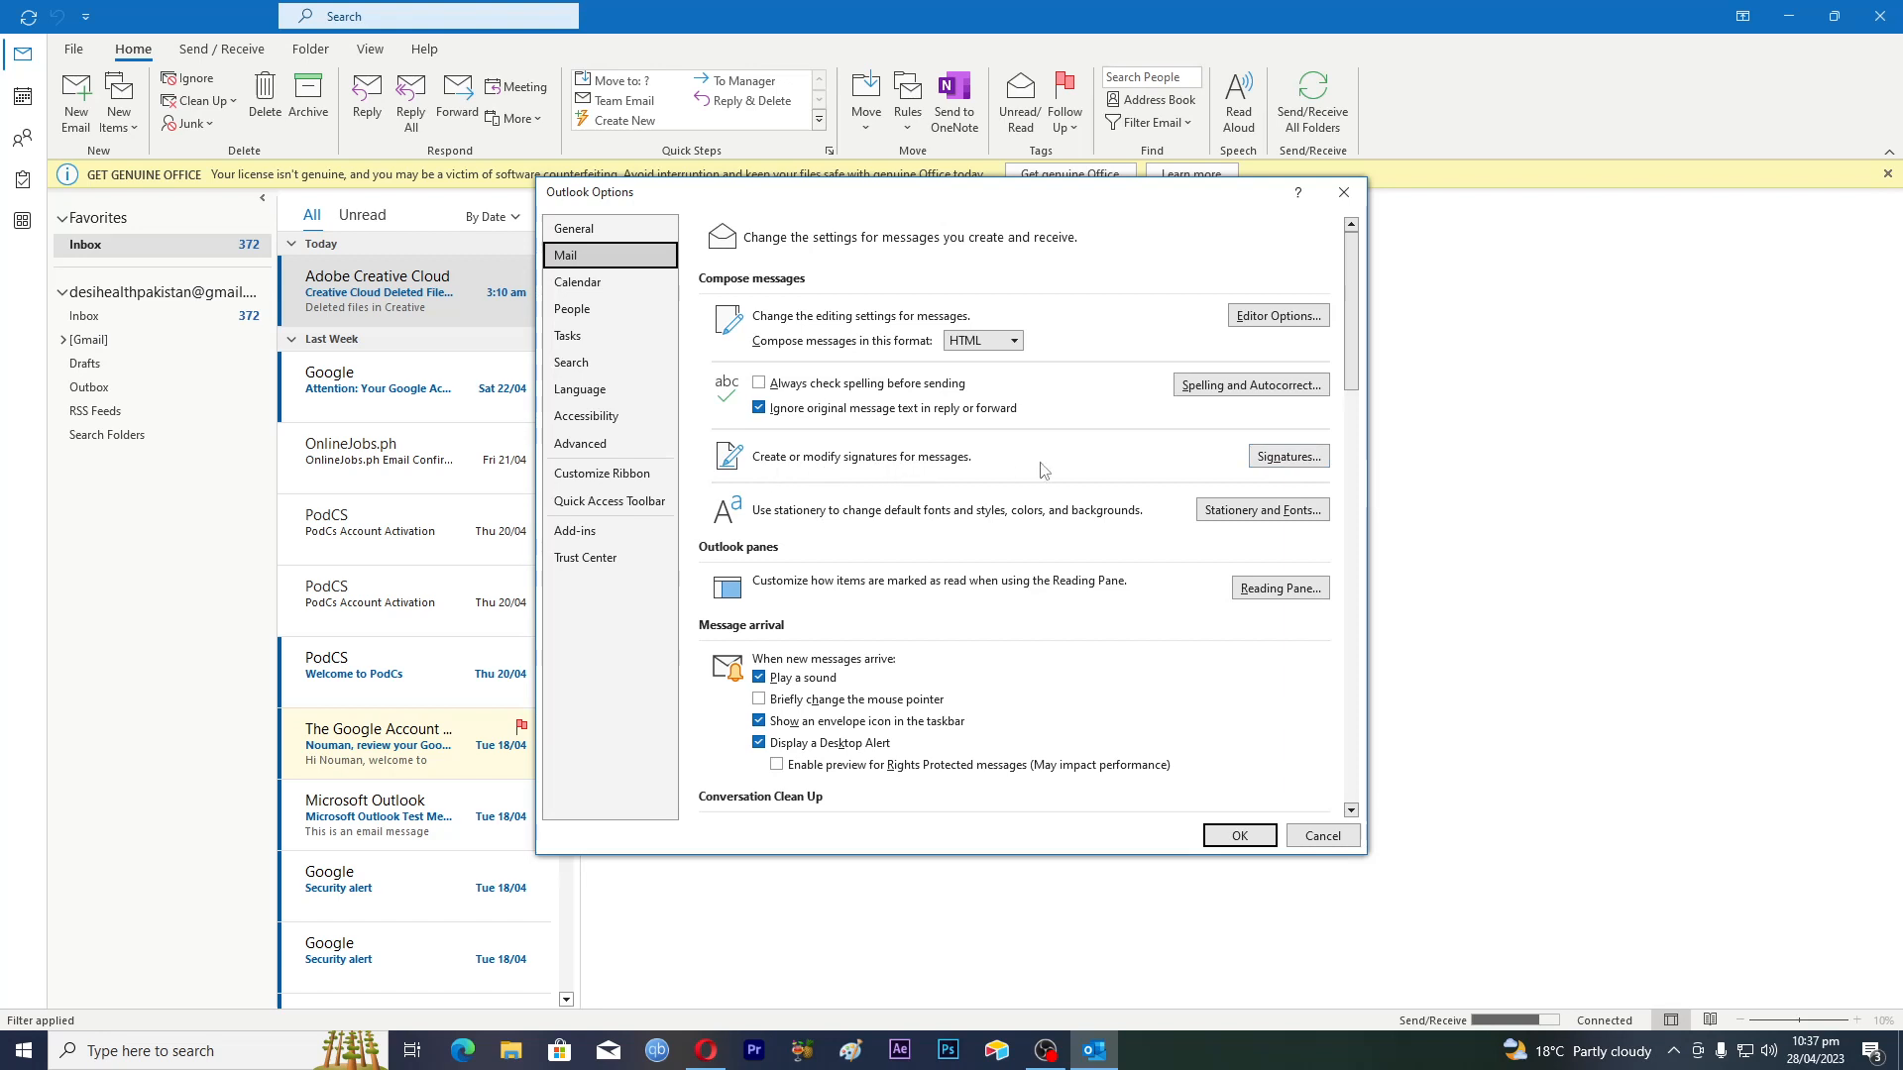
Open and close the Signatures window, close Outlook Options, and dismiss the search introduction
{"action": "left_click", "coordinate": [1288, 458]}
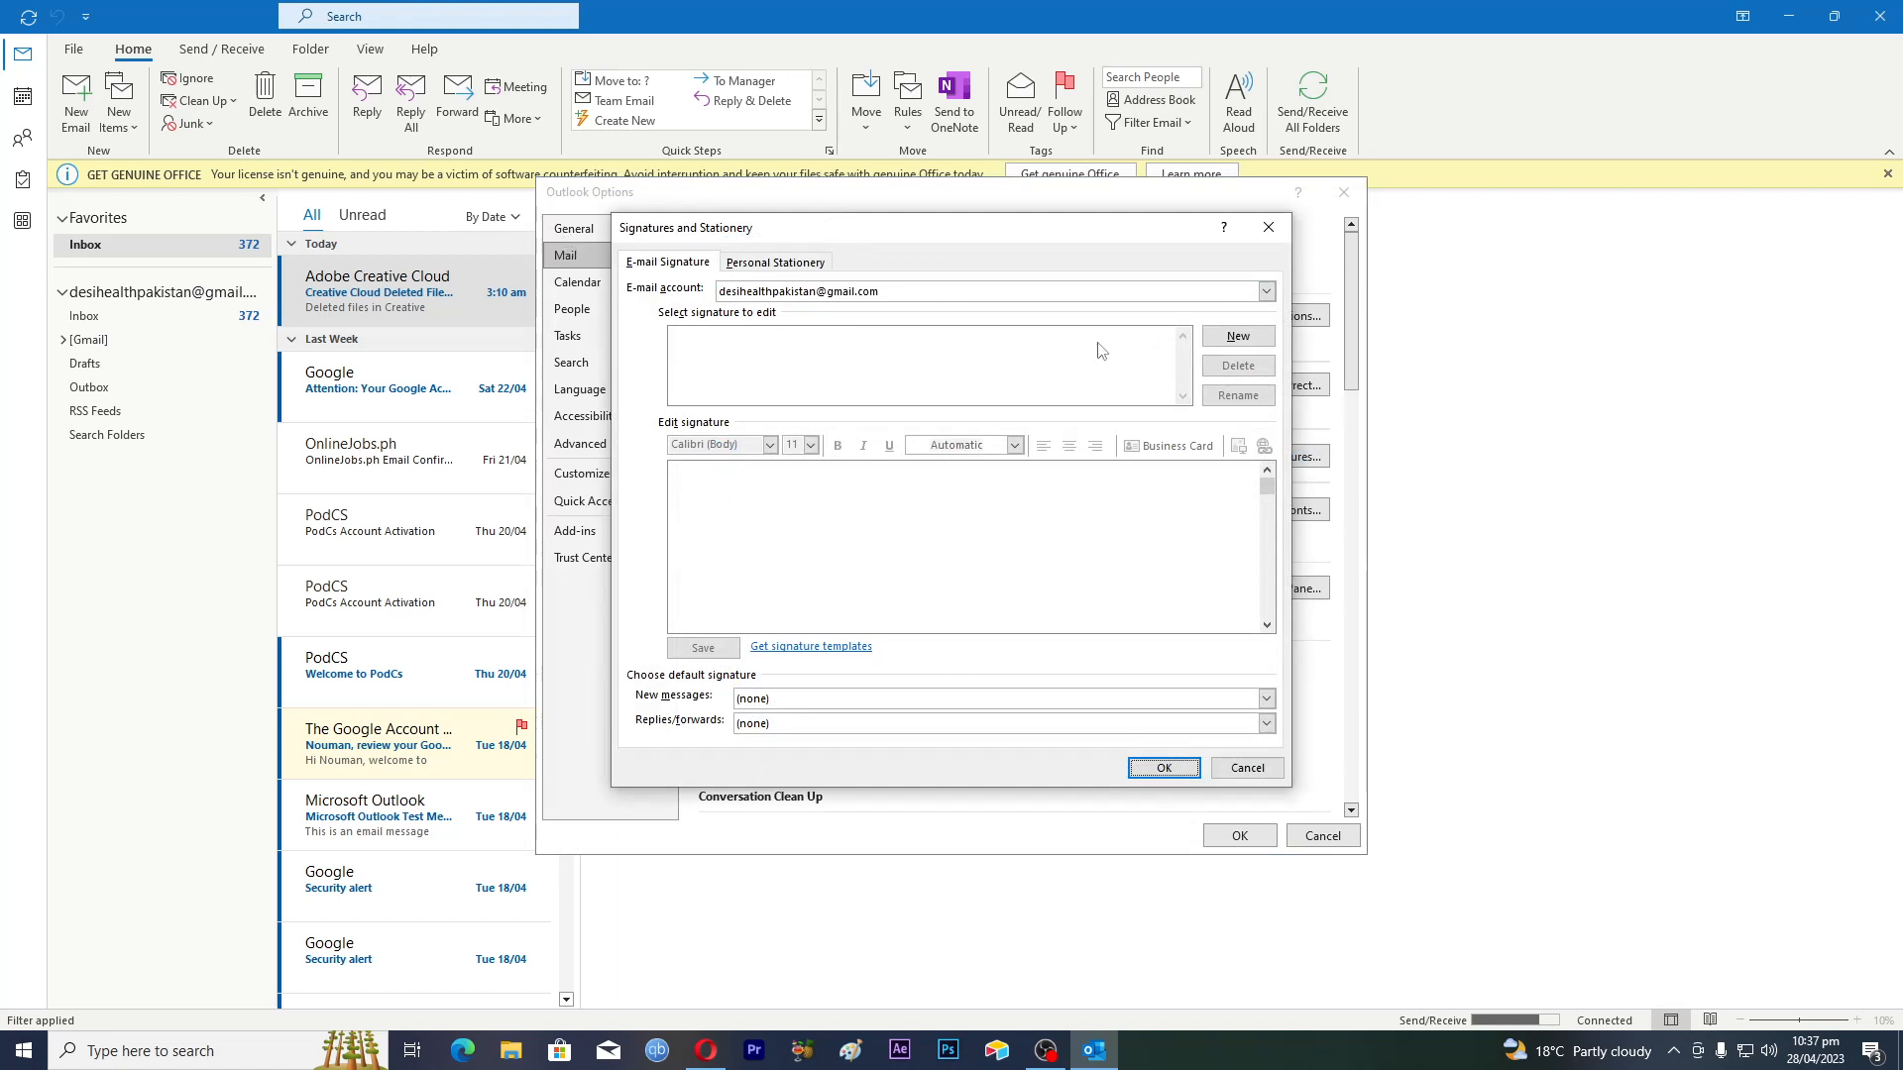
{"action": "left_click", "coordinate": [1268, 227]}
{"action": "left_click", "coordinate": [1344, 193]}
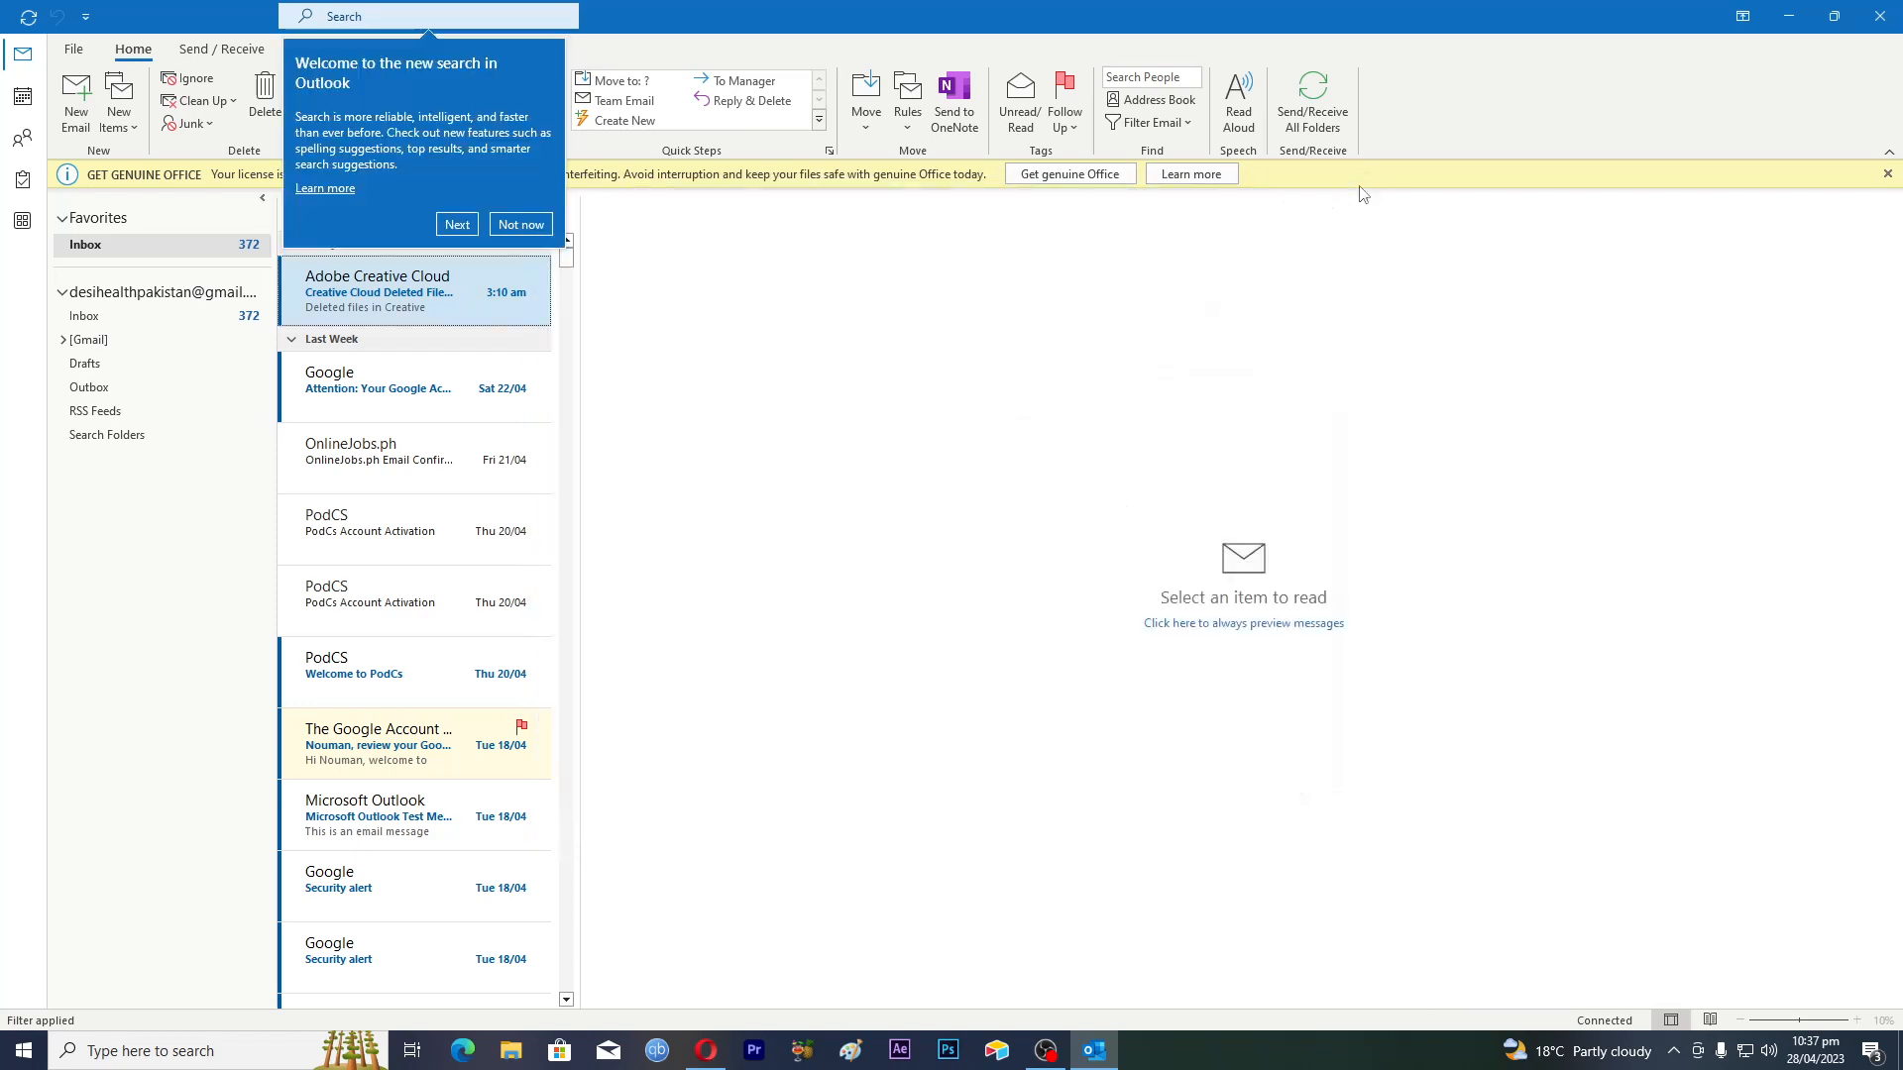
{"action": "left_click", "coordinate": [521, 225]}
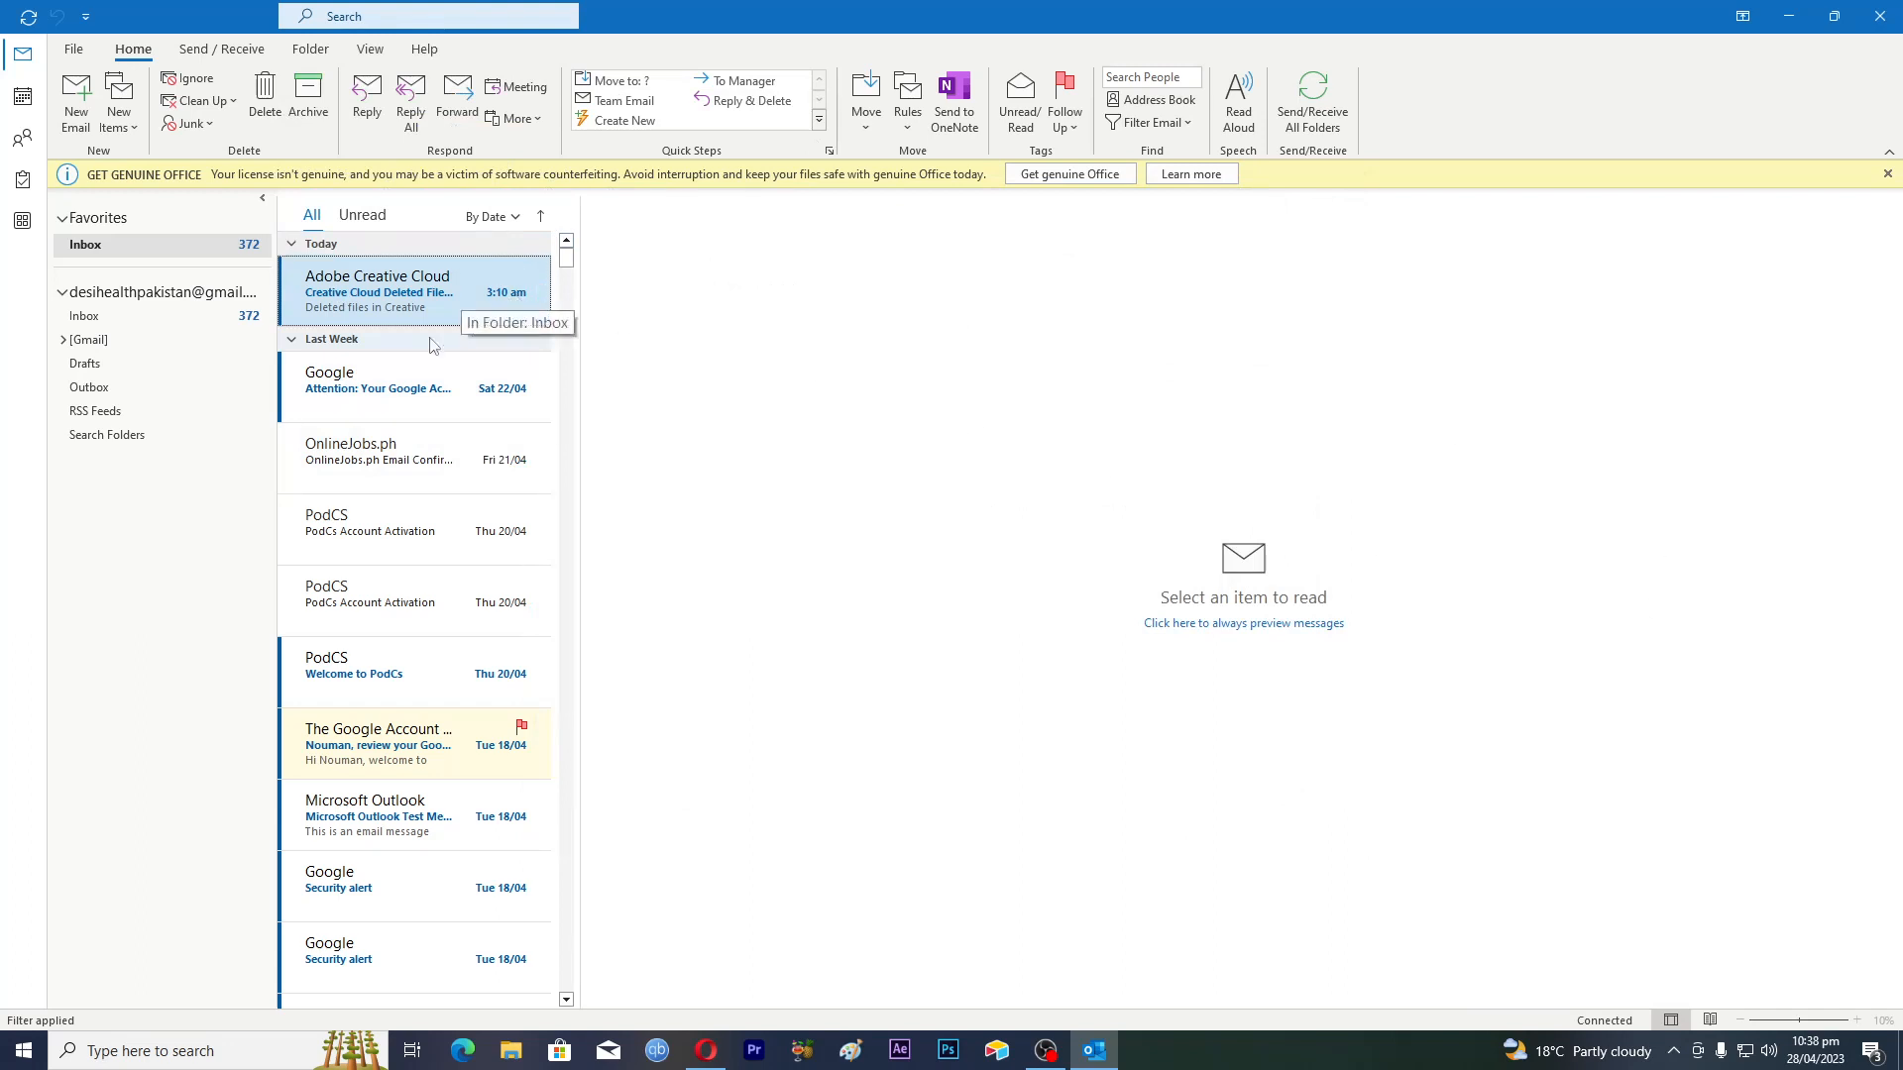
Search Outlook for 'signature' to bring up the Signature action suggestion
{"action": "left_click", "coordinate": [347, 17]}
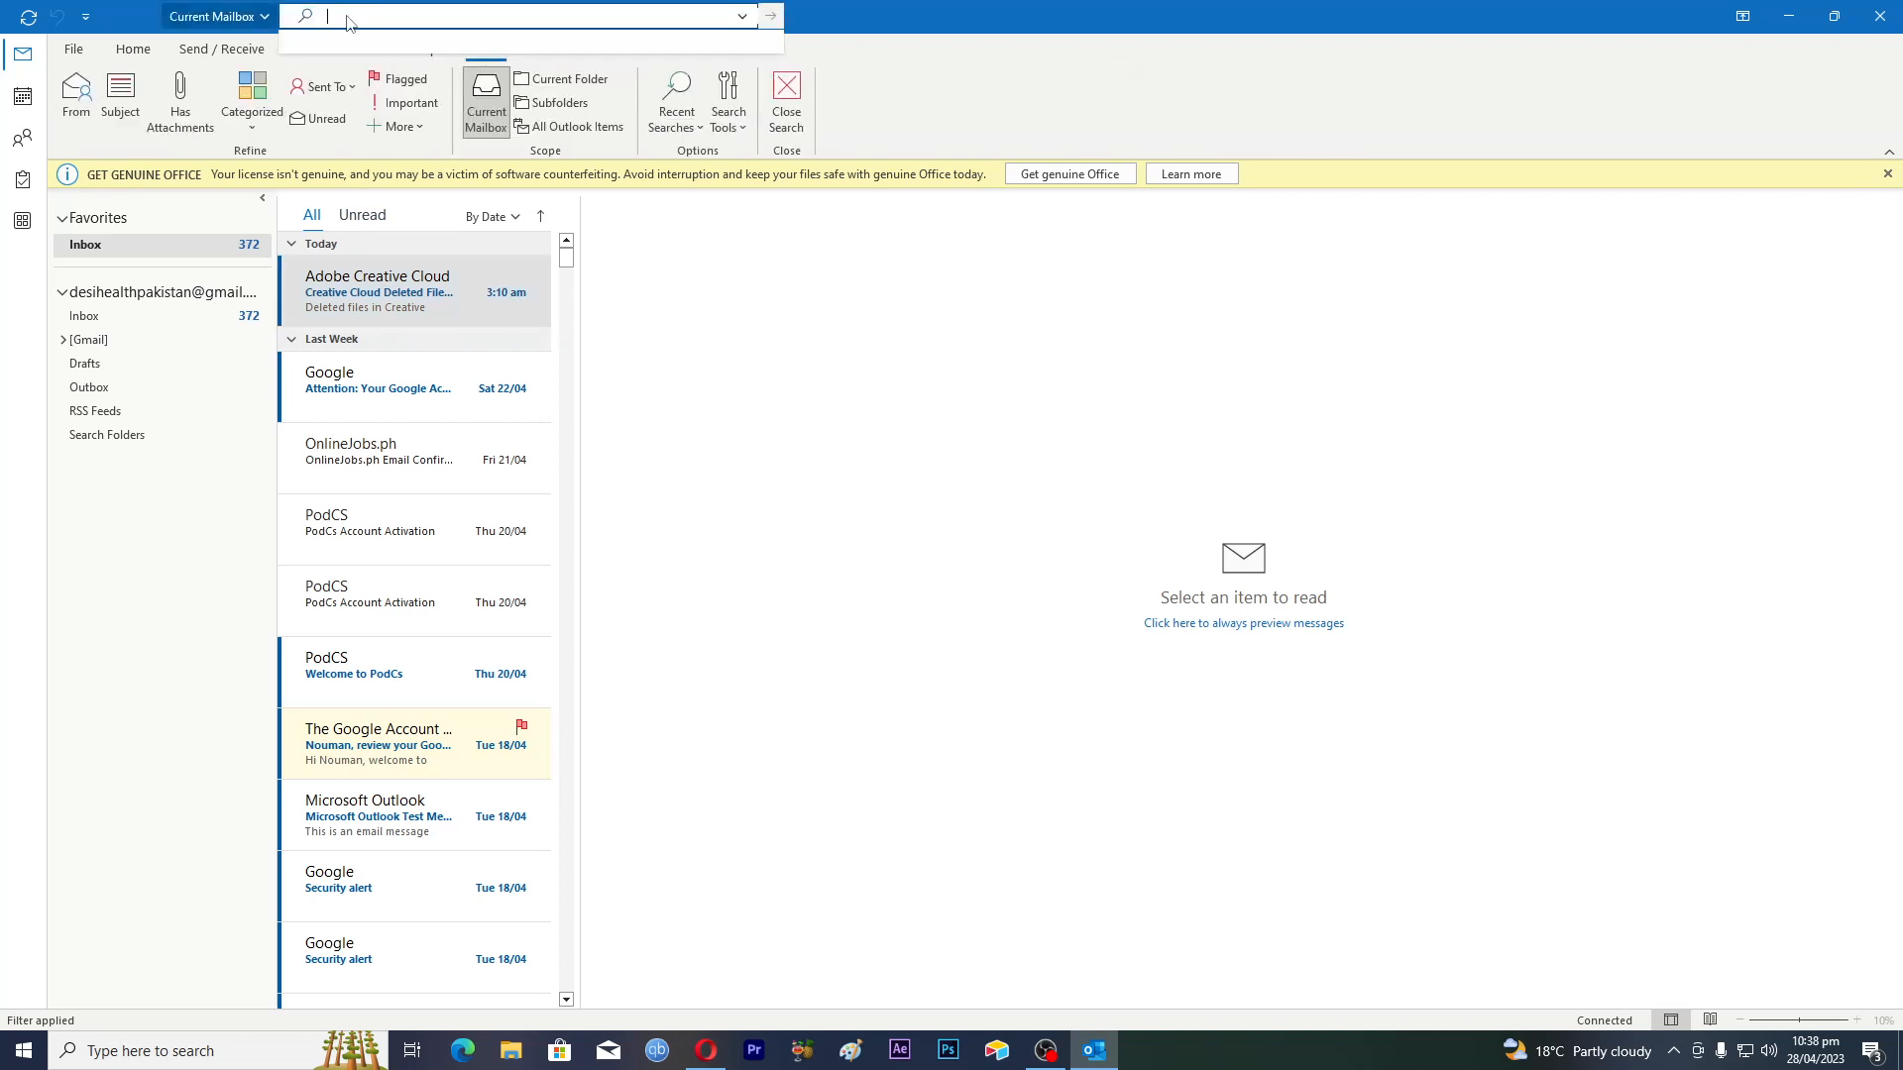
{"action": "type", "text": "signa"}
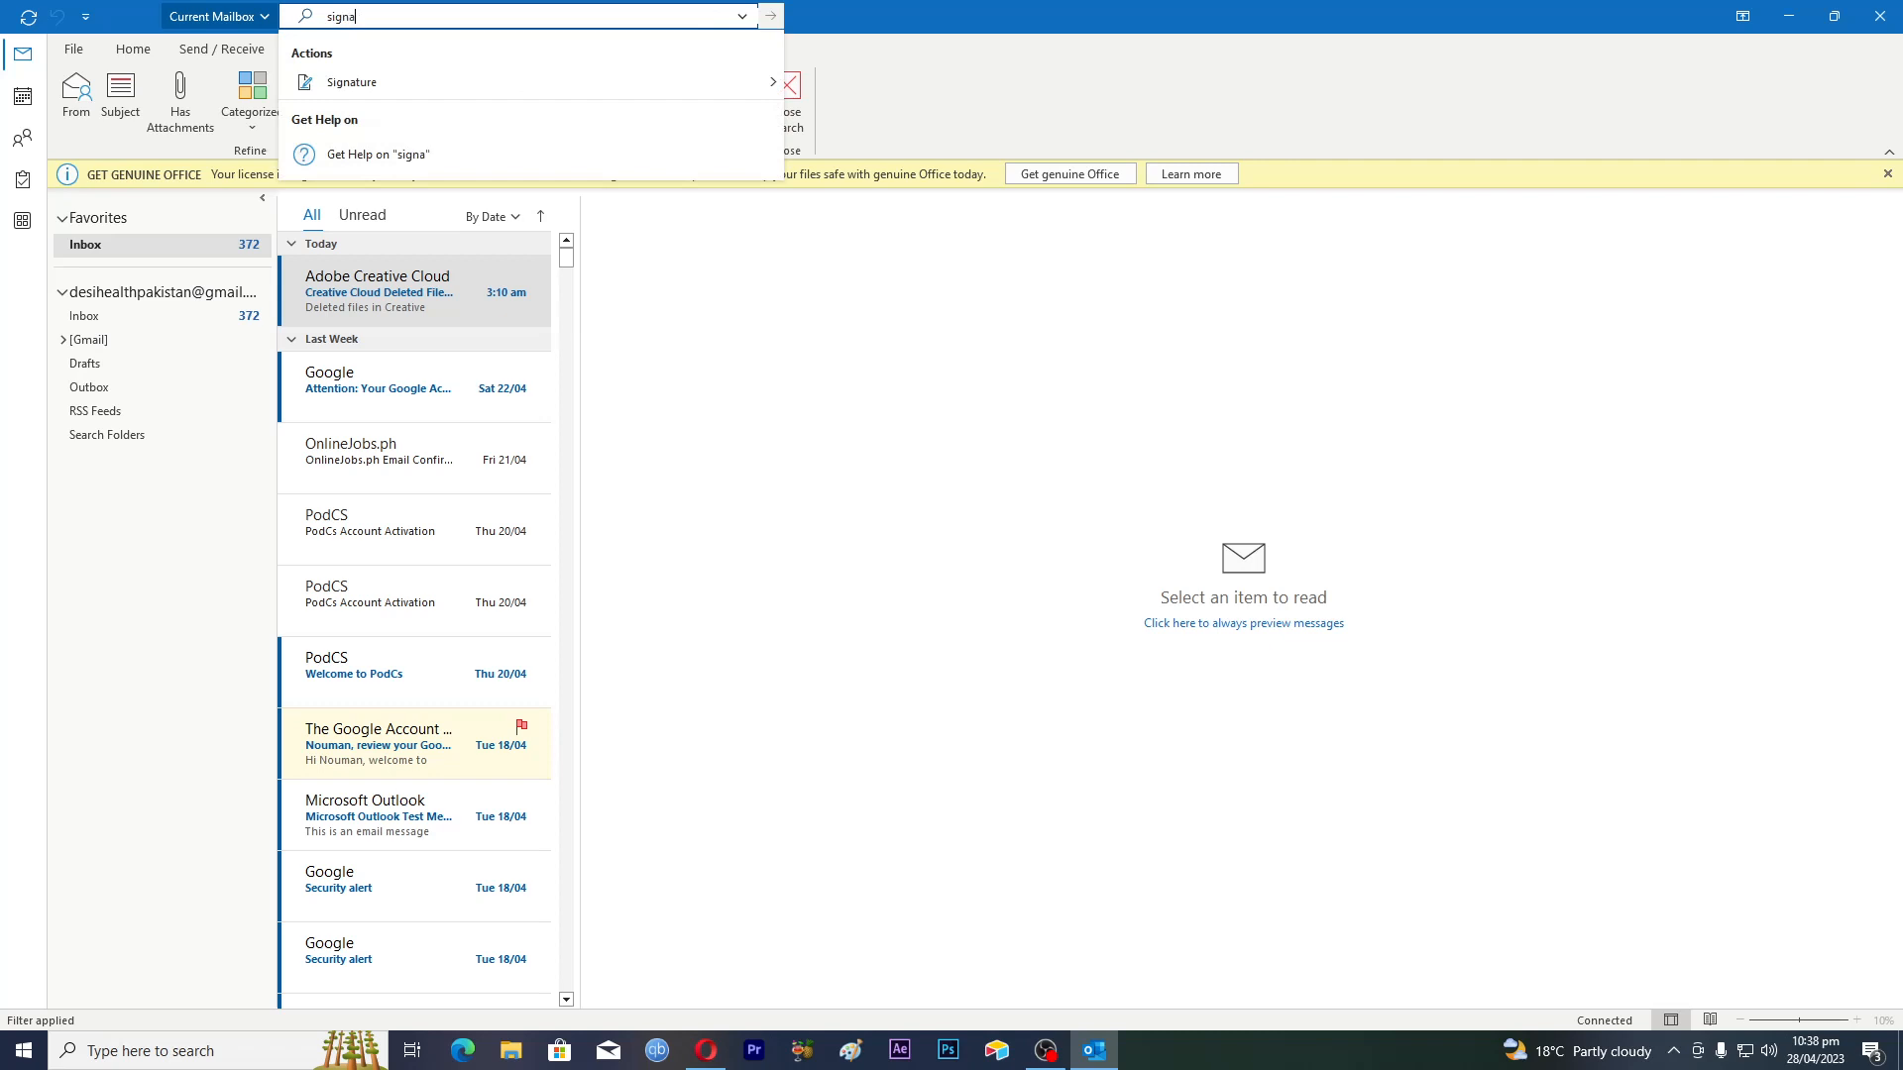
{"action": "type", "text": "ture"}
{"action": "mouse_move", "coordinate": [381, 84]}
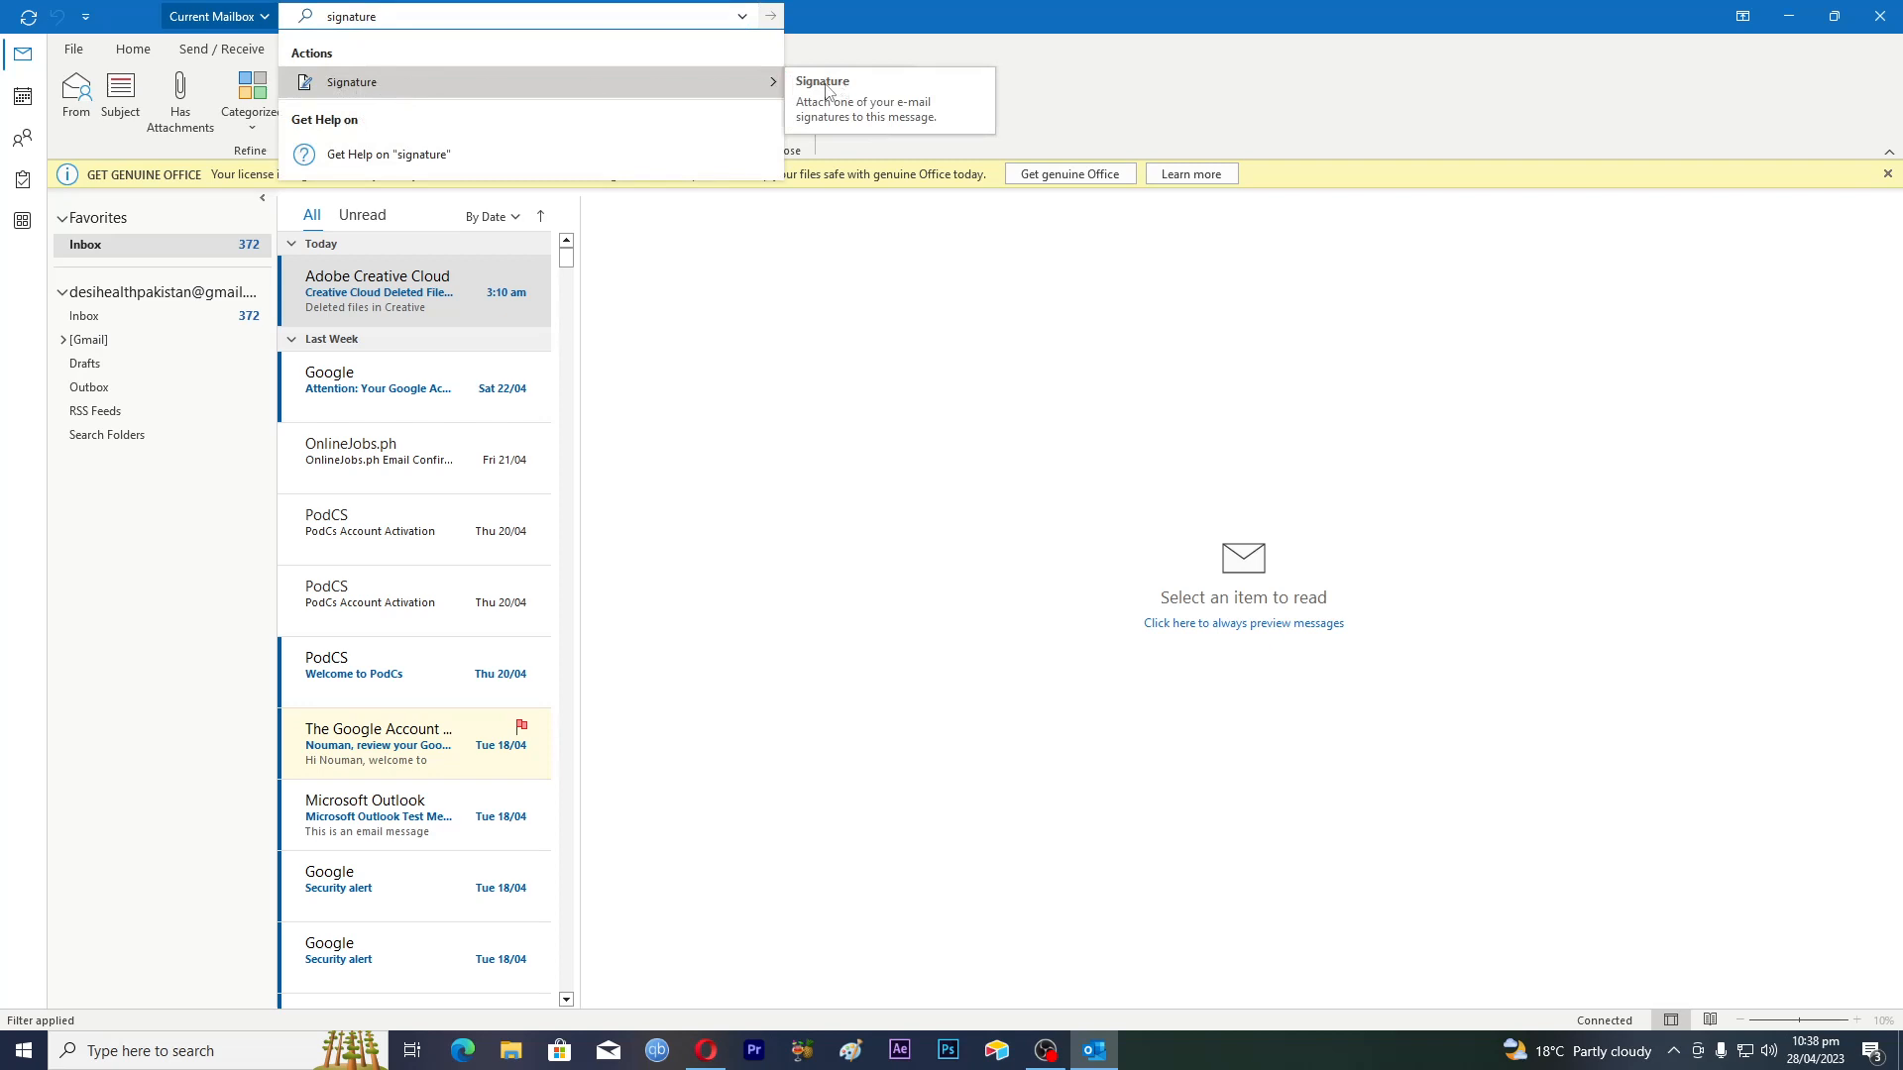
In Signatures and Stationery, add a new signature named with the user's name plus 'sign'
{"action": "left_click", "coordinate": [848, 110]}
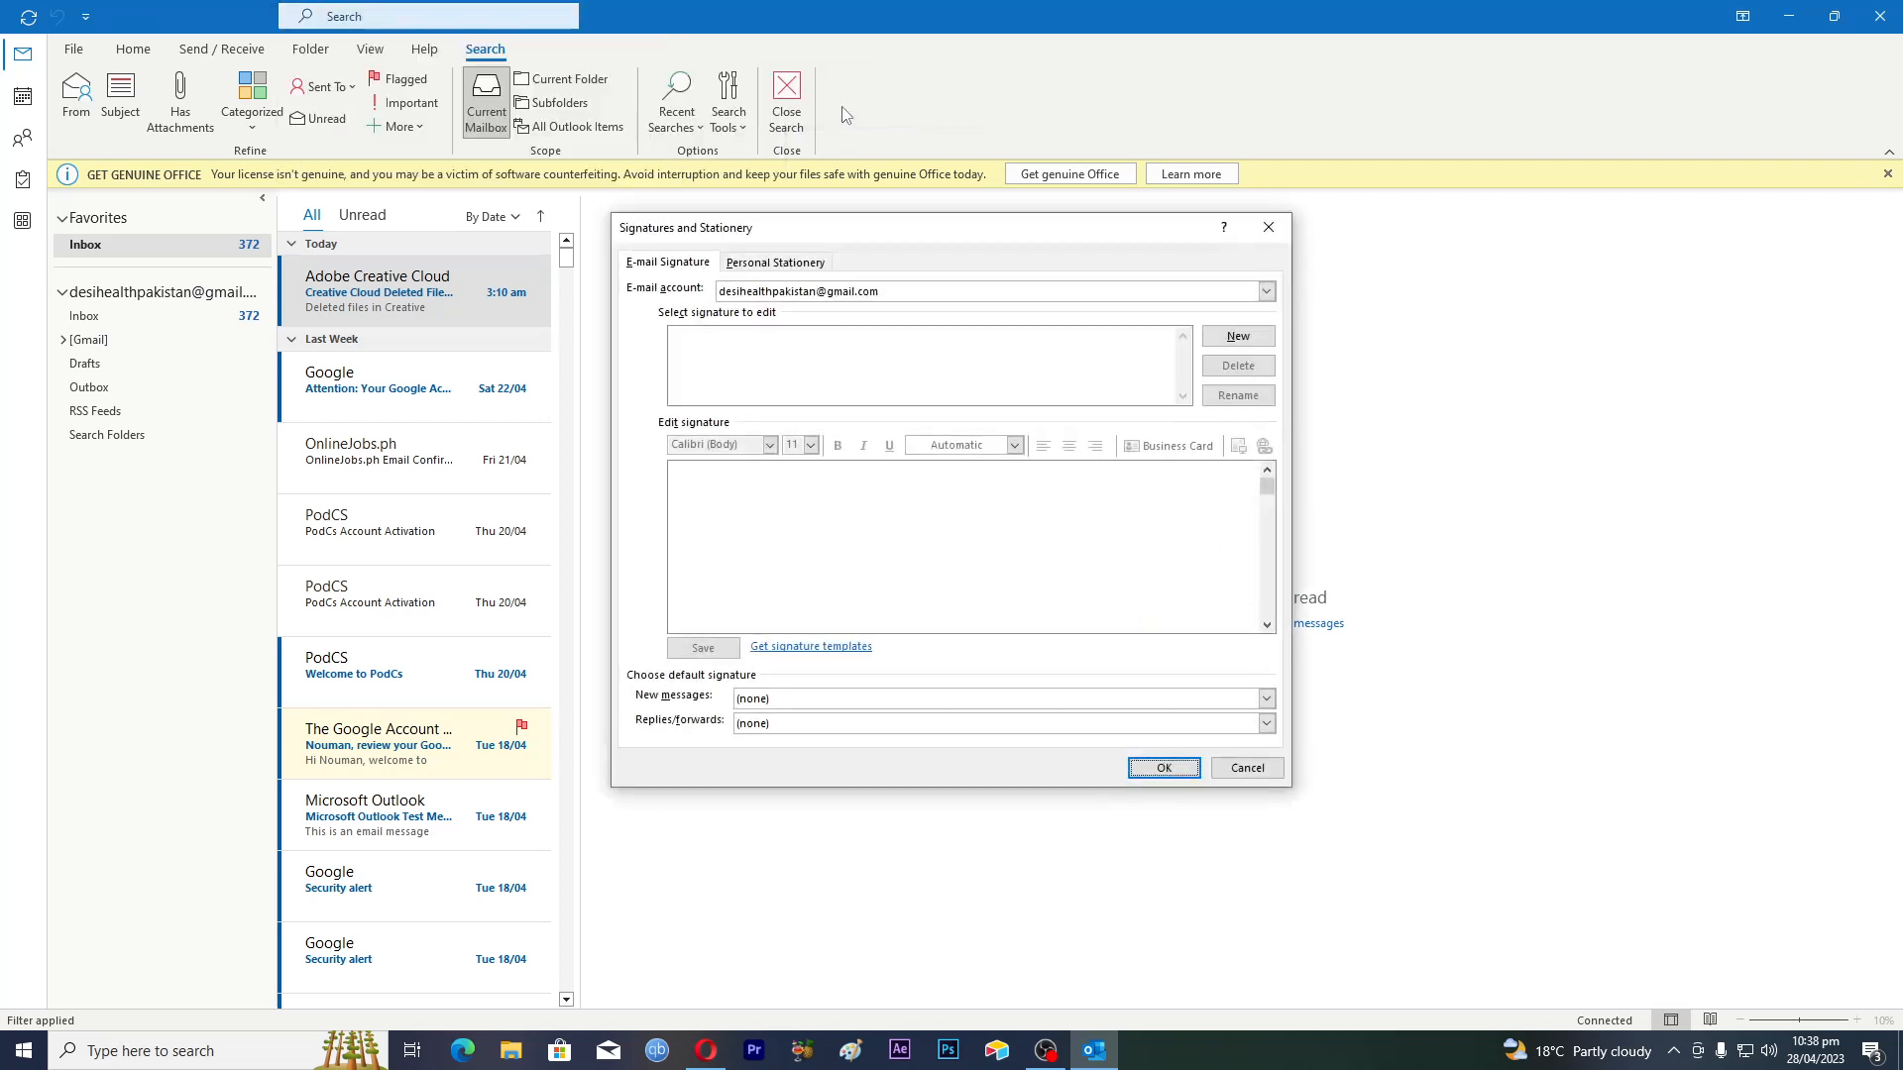
{"action": "left_click_drag", "start_coordinate": [863, 234], "coordinate": [739, 243]}
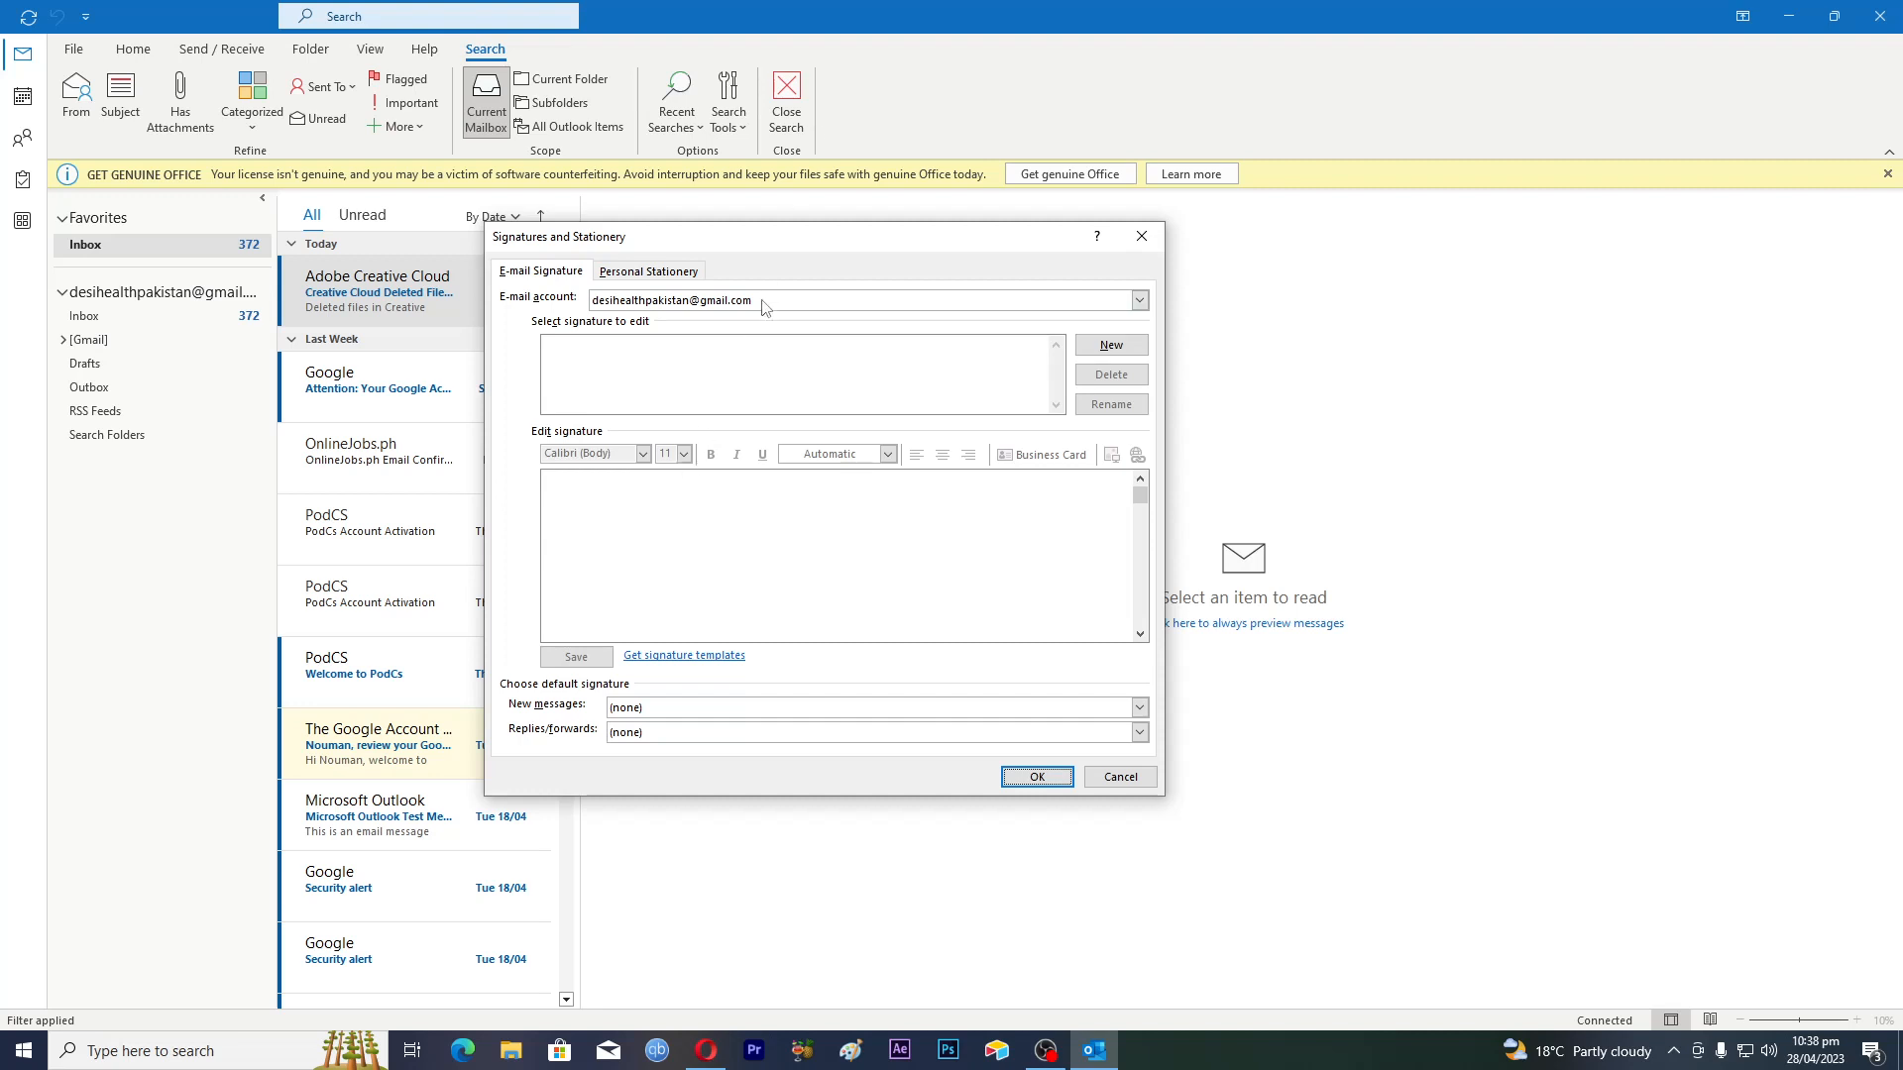
{"action": "left_click_drag", "start_coordinate": [763, 254], "coordinate": [873, 264]}
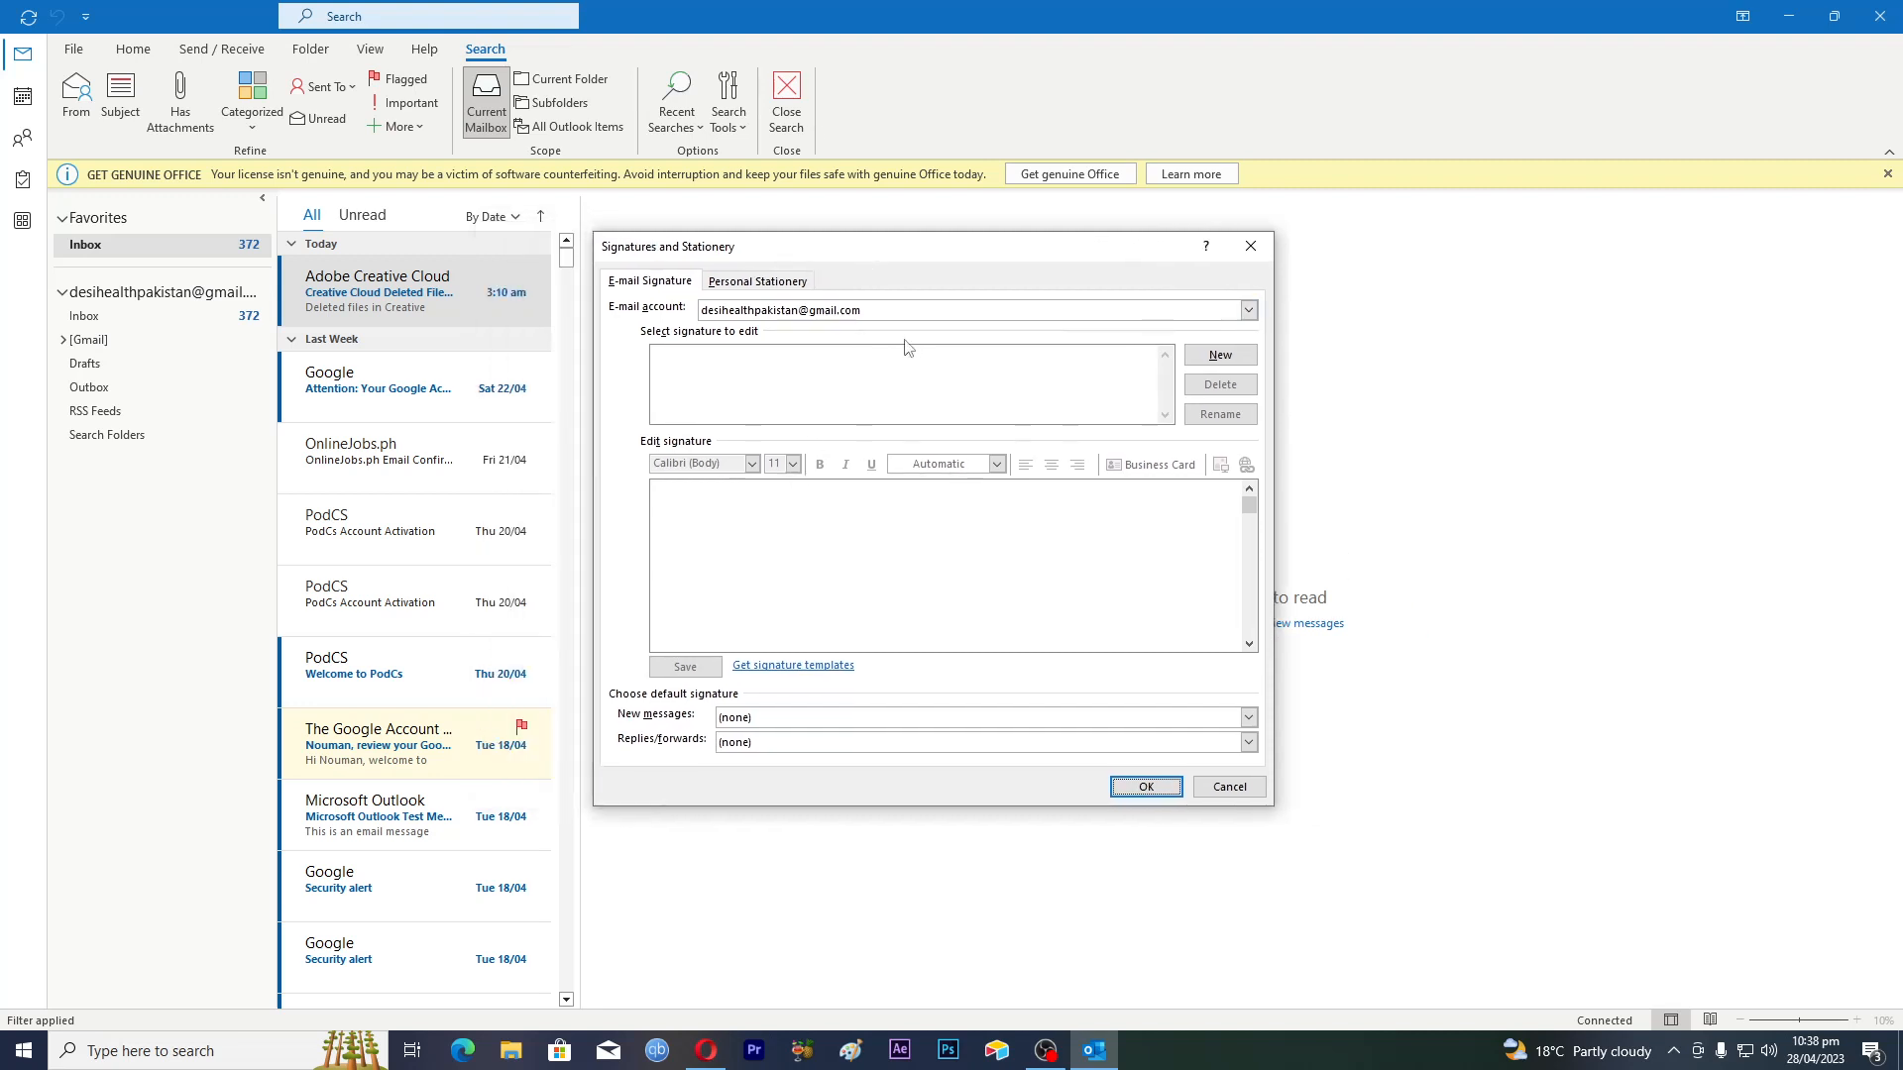
{"action": "left_click", "coordinate": [1219, 355]}
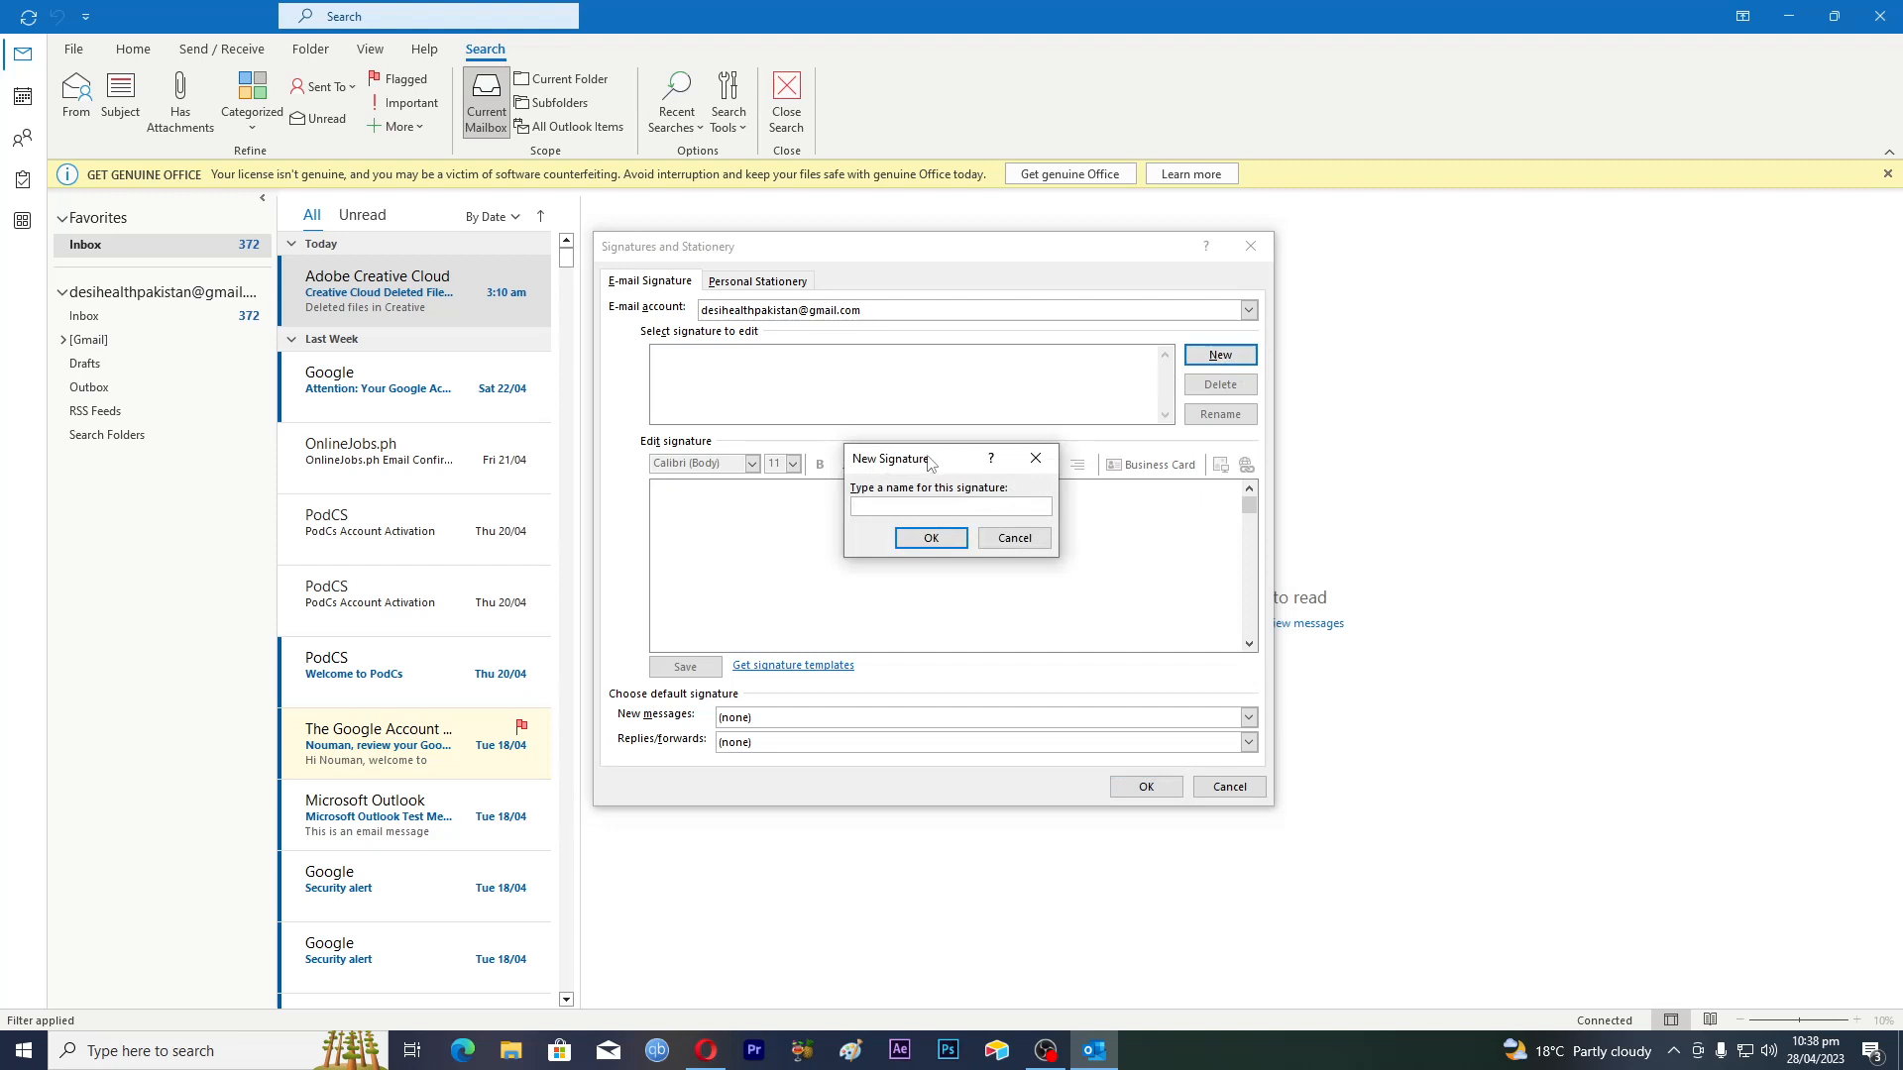
{"action": "left_click_drag", "start_coordinate": [926, 458], "coordinate": [933, 438]}
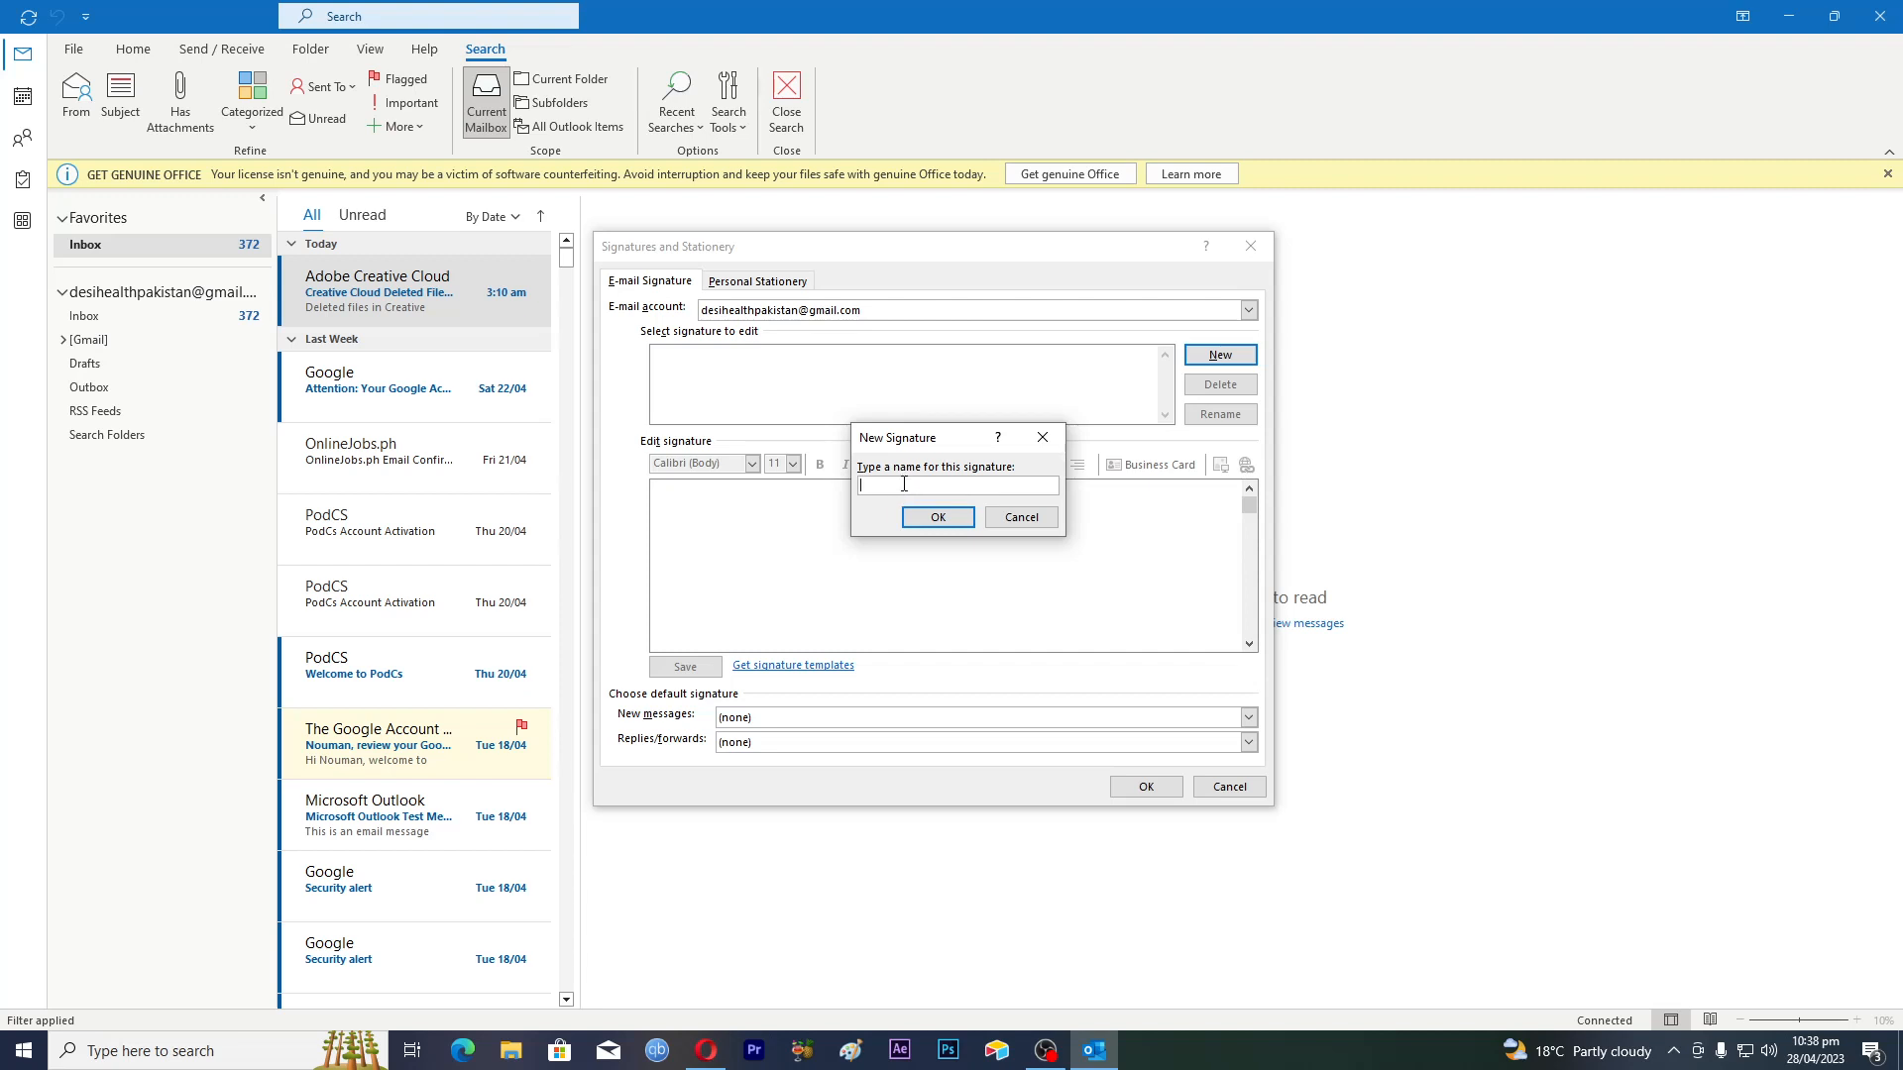
{"action": "type", "text": "ouman sign"}
{"action": "left_click", "coordinate": [938, 518]}
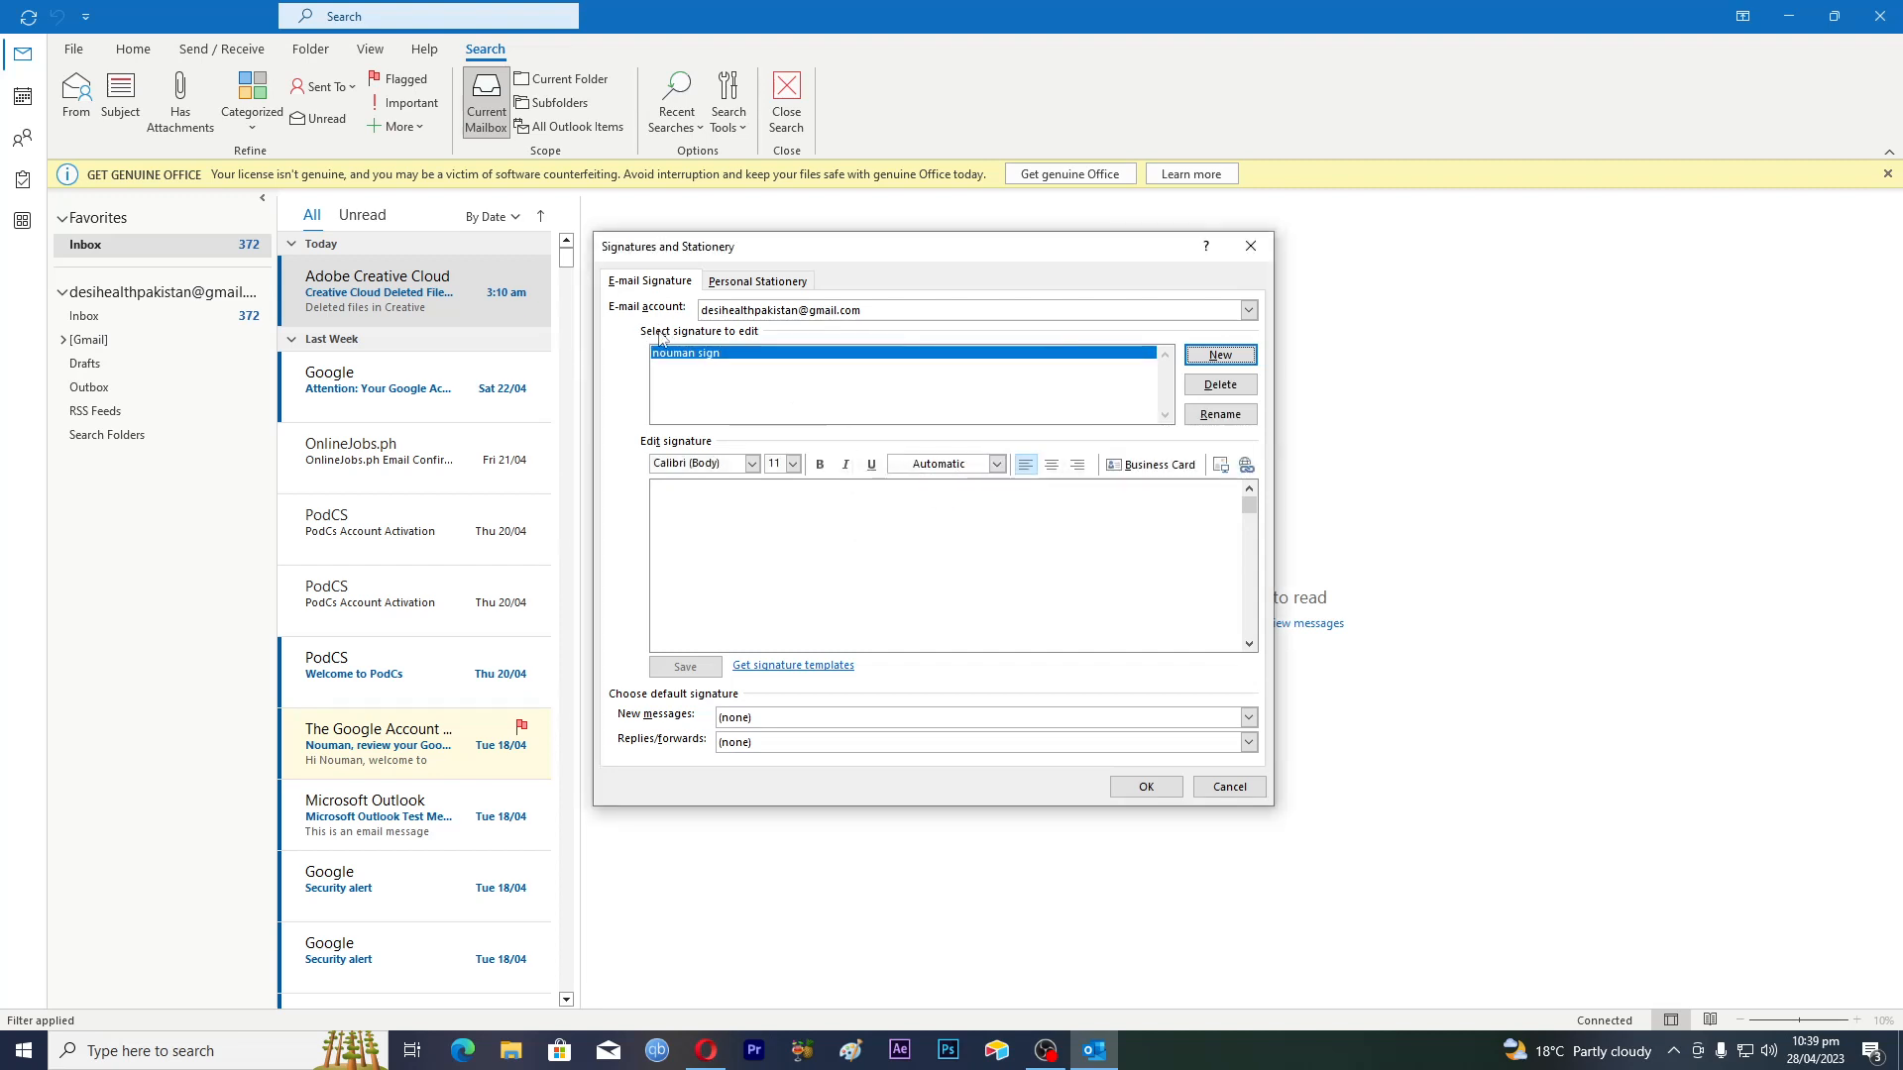
{"action": "left_click", "coordinate": [1248, 311]}
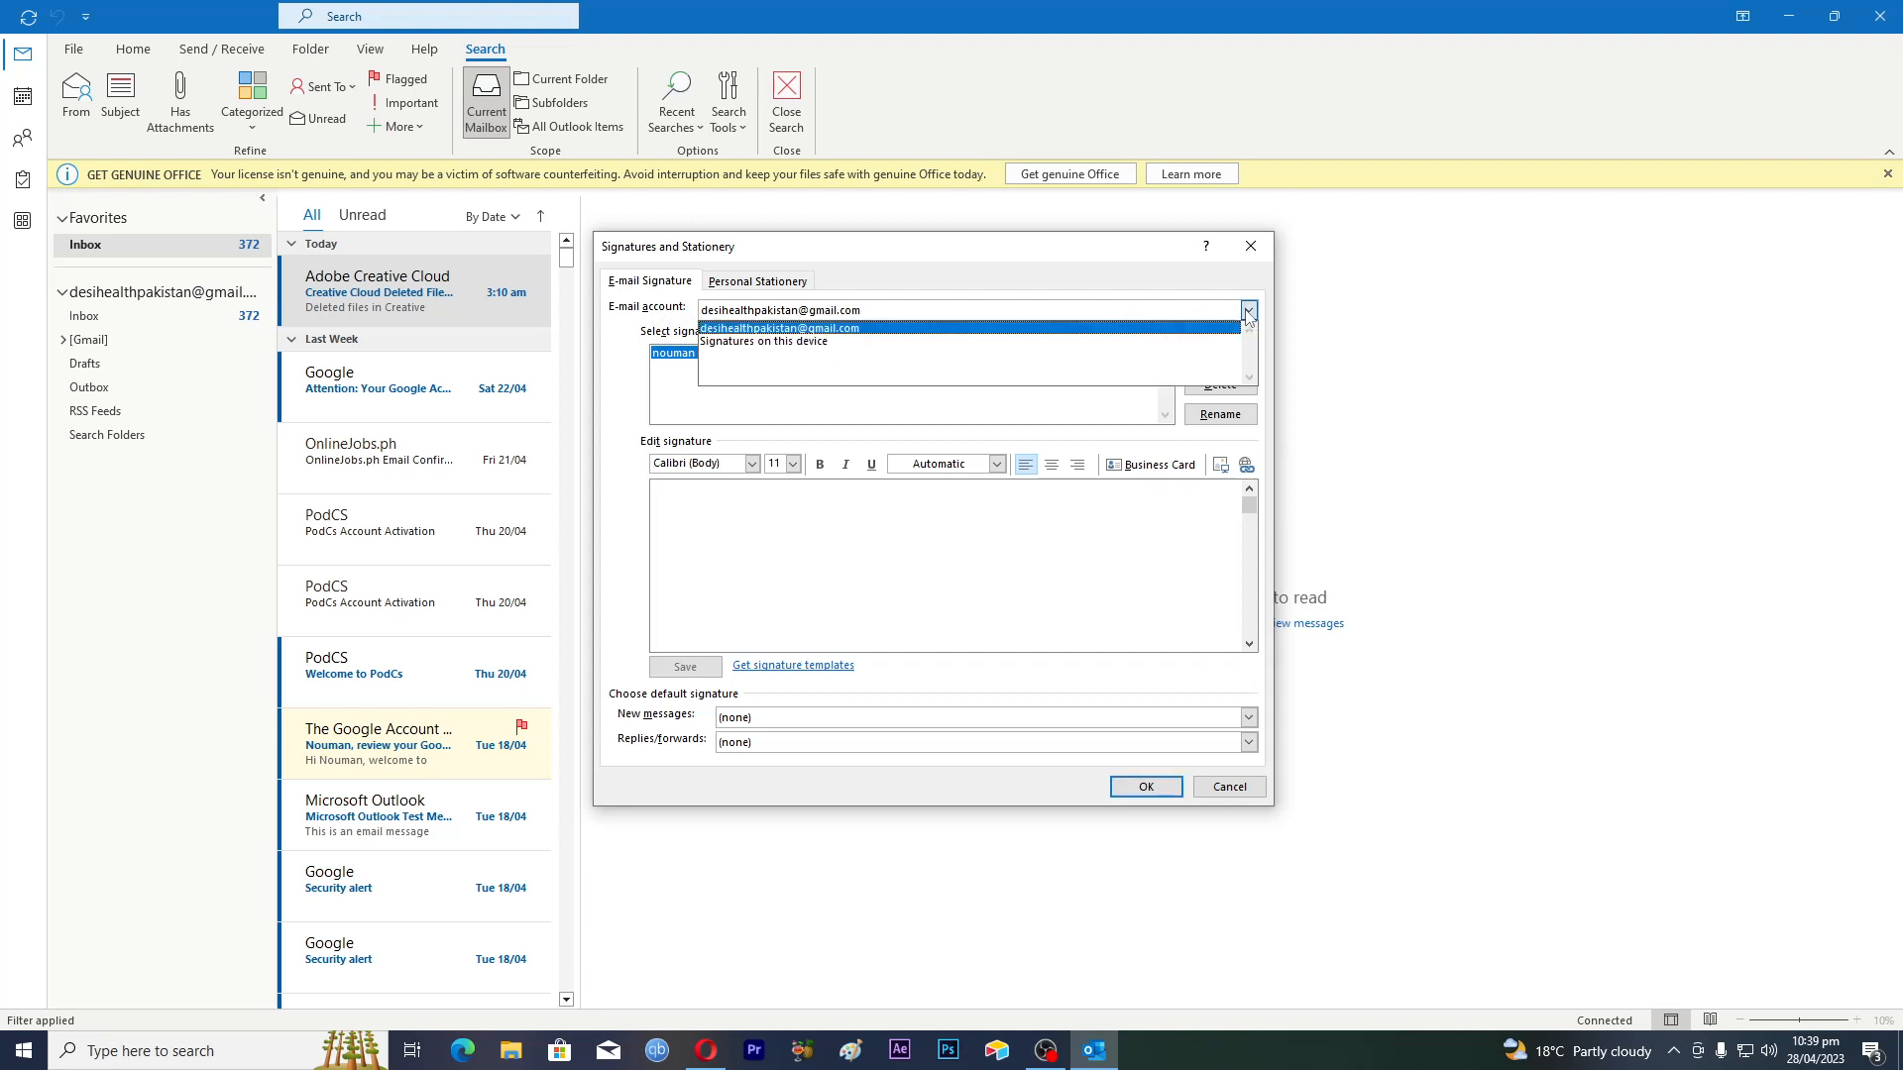
{"action": "left_click", "coordinate": [1248, 311]}
{"action": "left_click", "coordinate": [707, 383]}
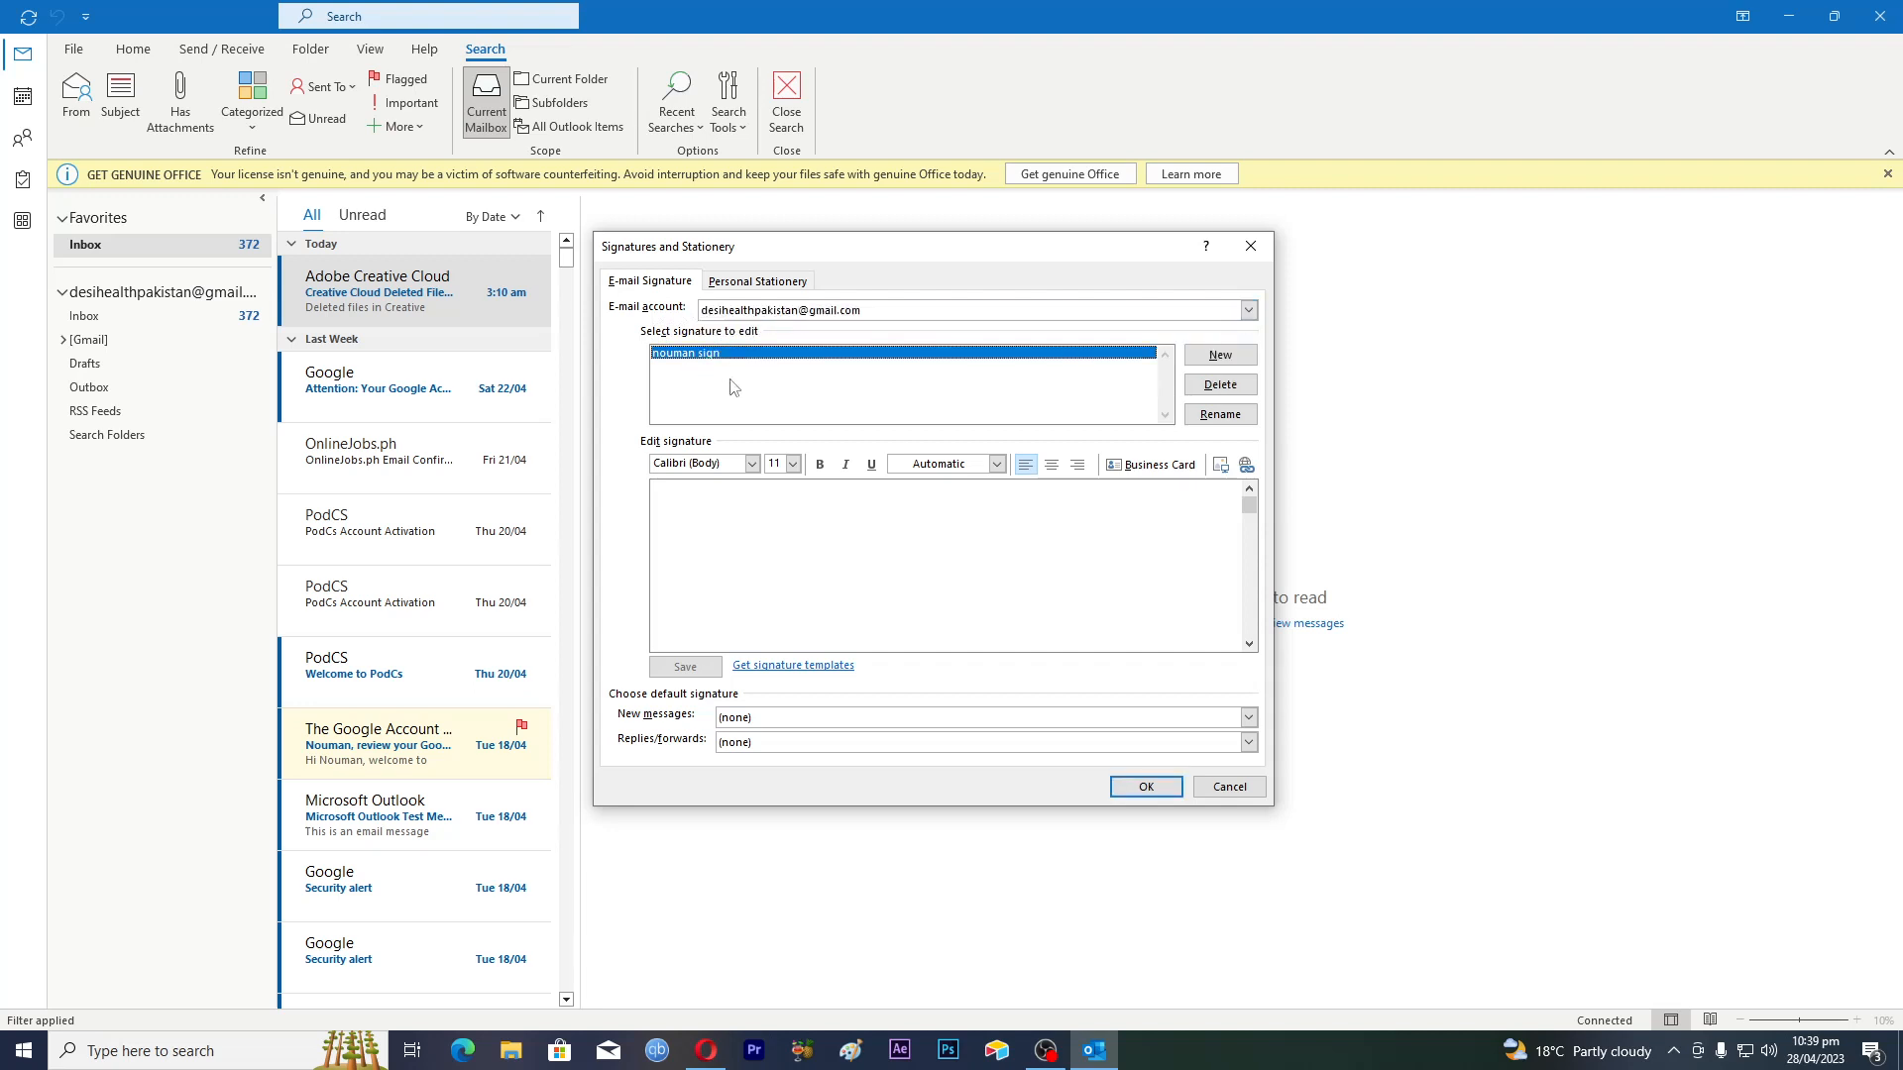
{"action": "left_click", "coordinate": [1249, 311]}
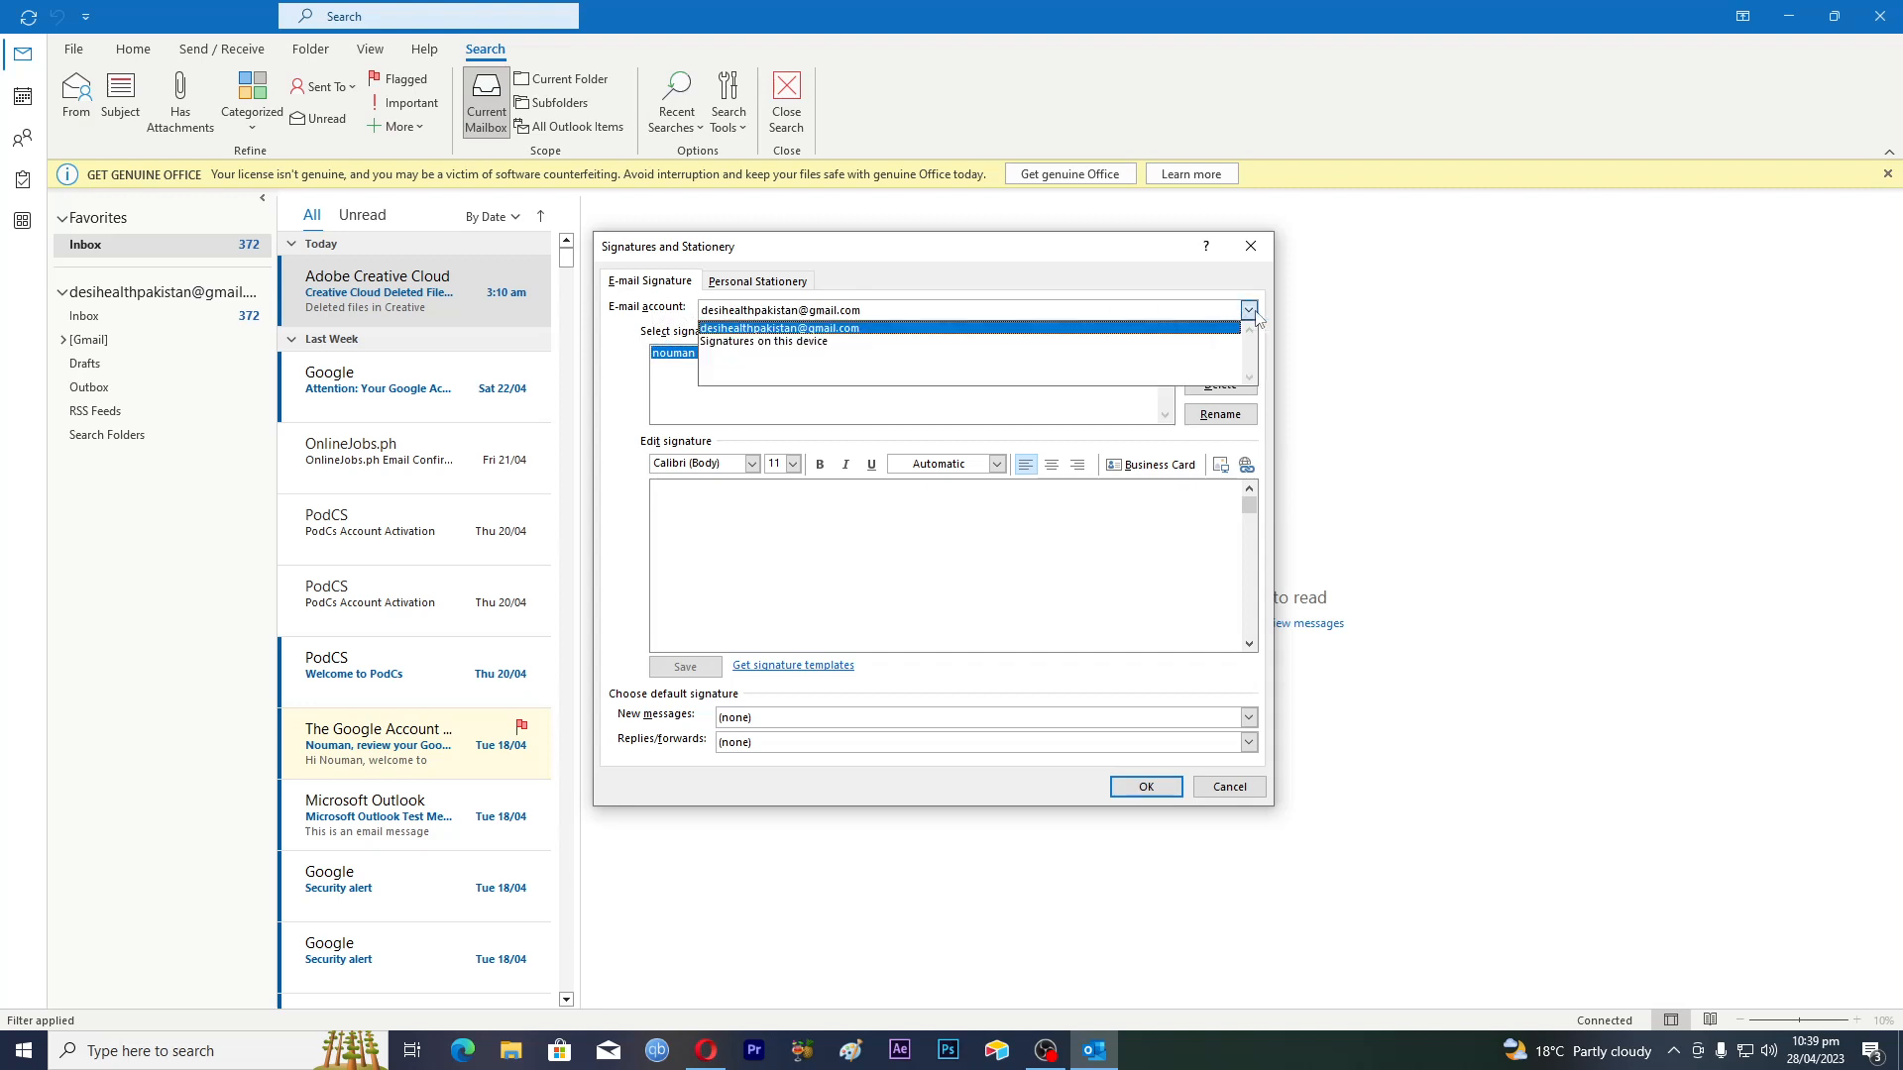
{"action": "left_click", "coordinate": [742, 330]}
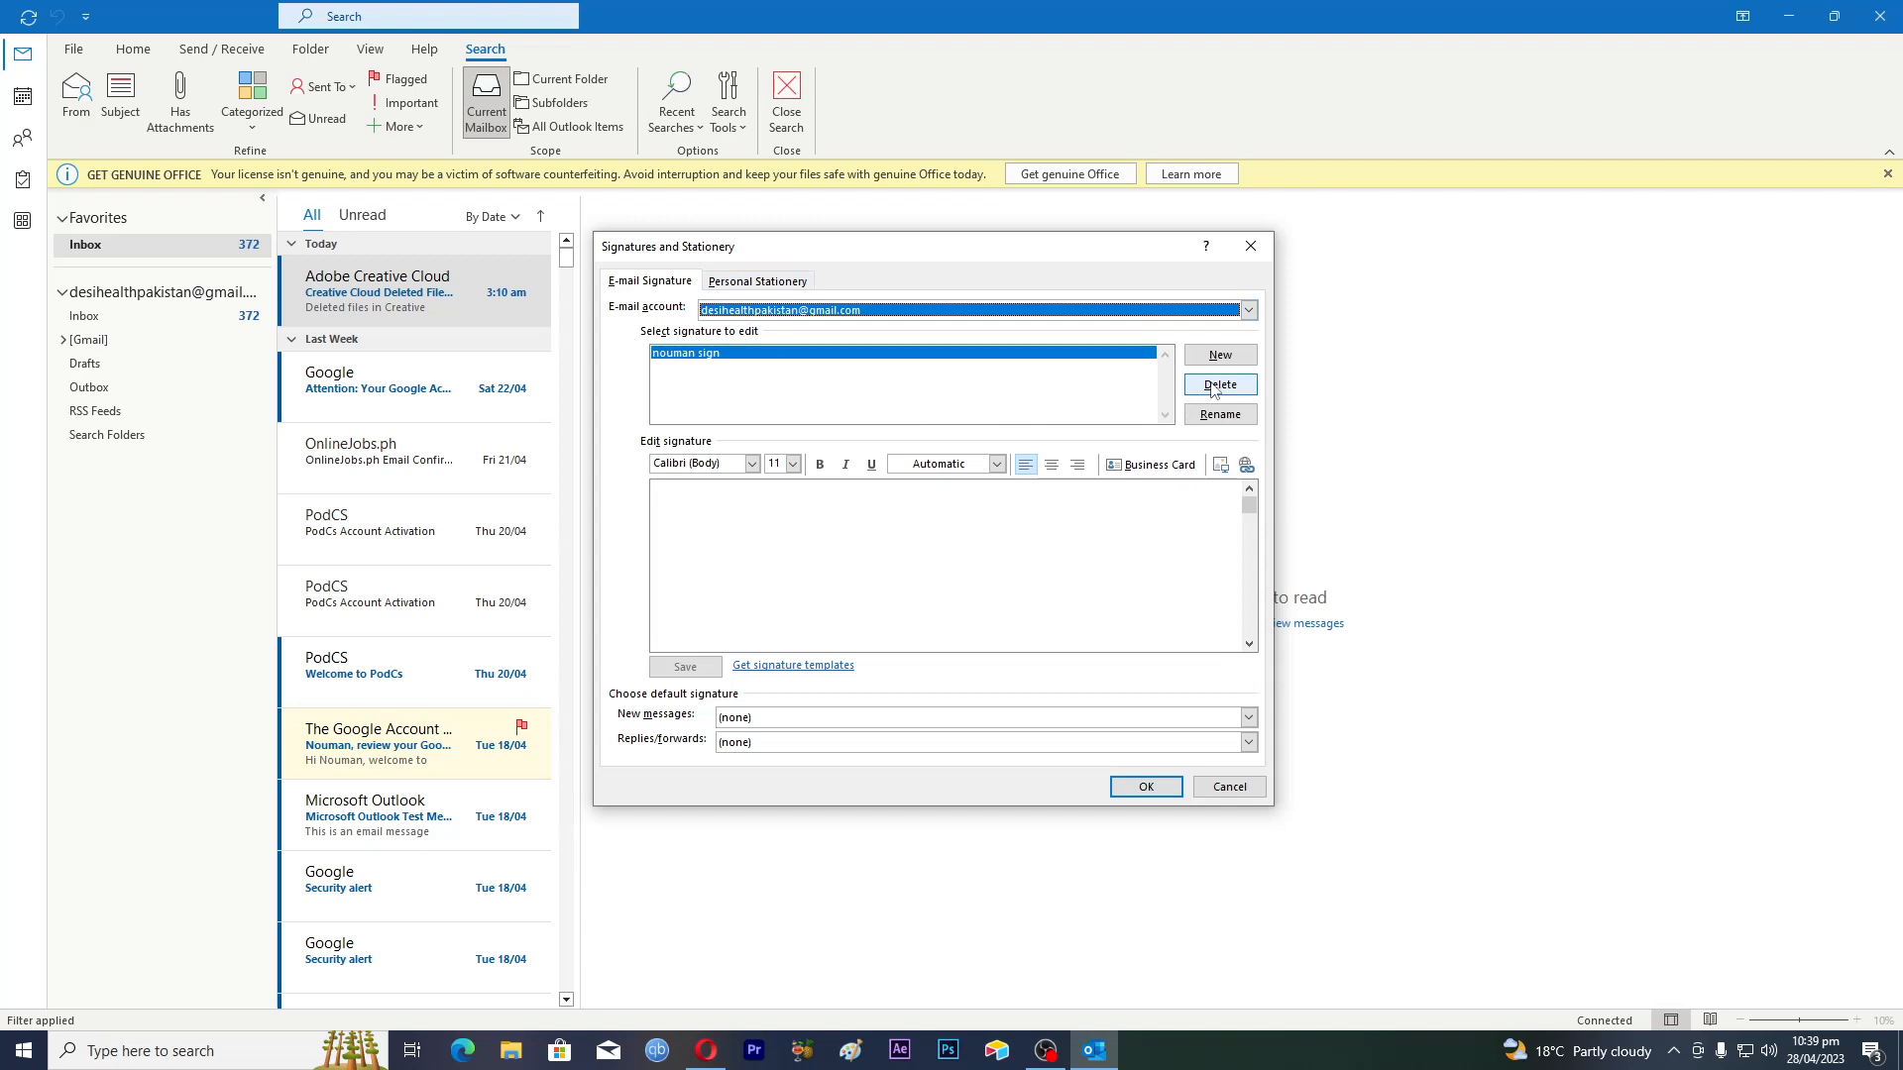
{"action": "left_click", "coordinate": [1211, 416]}
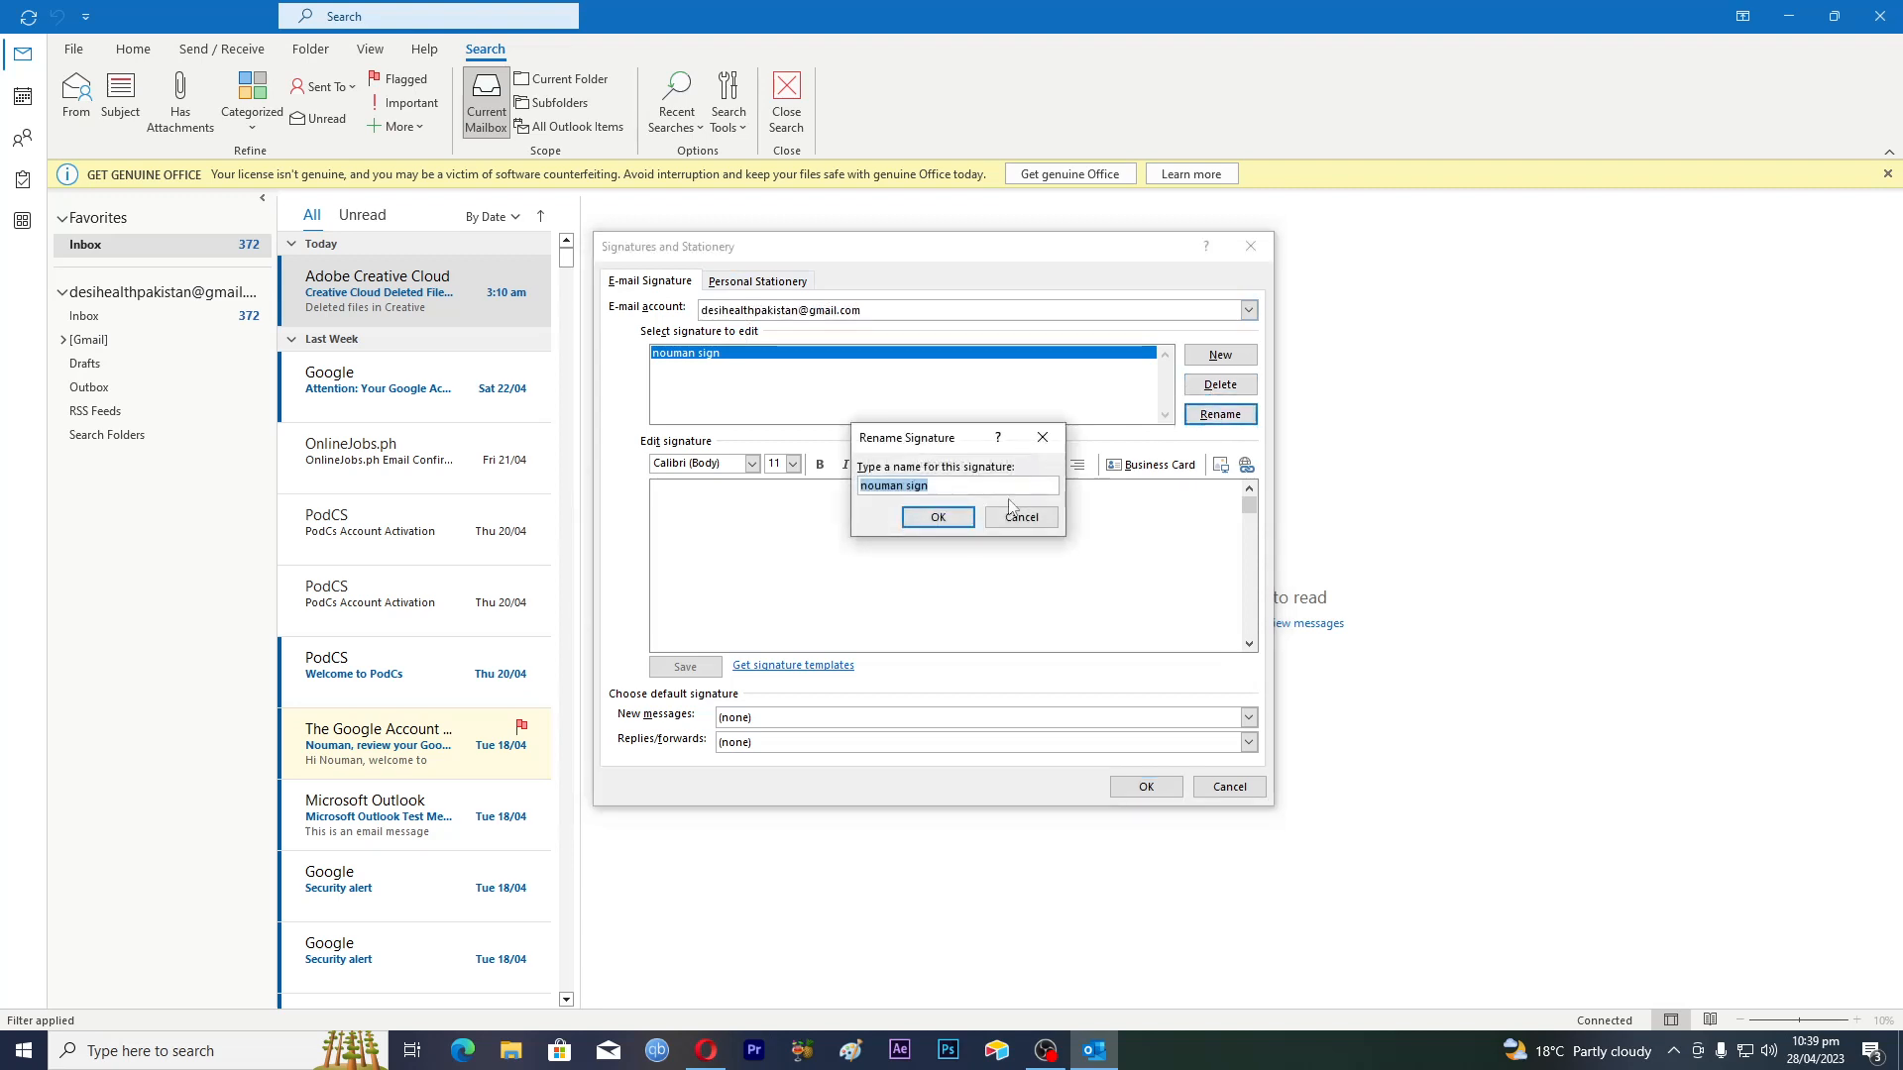
{"action": "left_click", "coordinate": [1058, 448]}
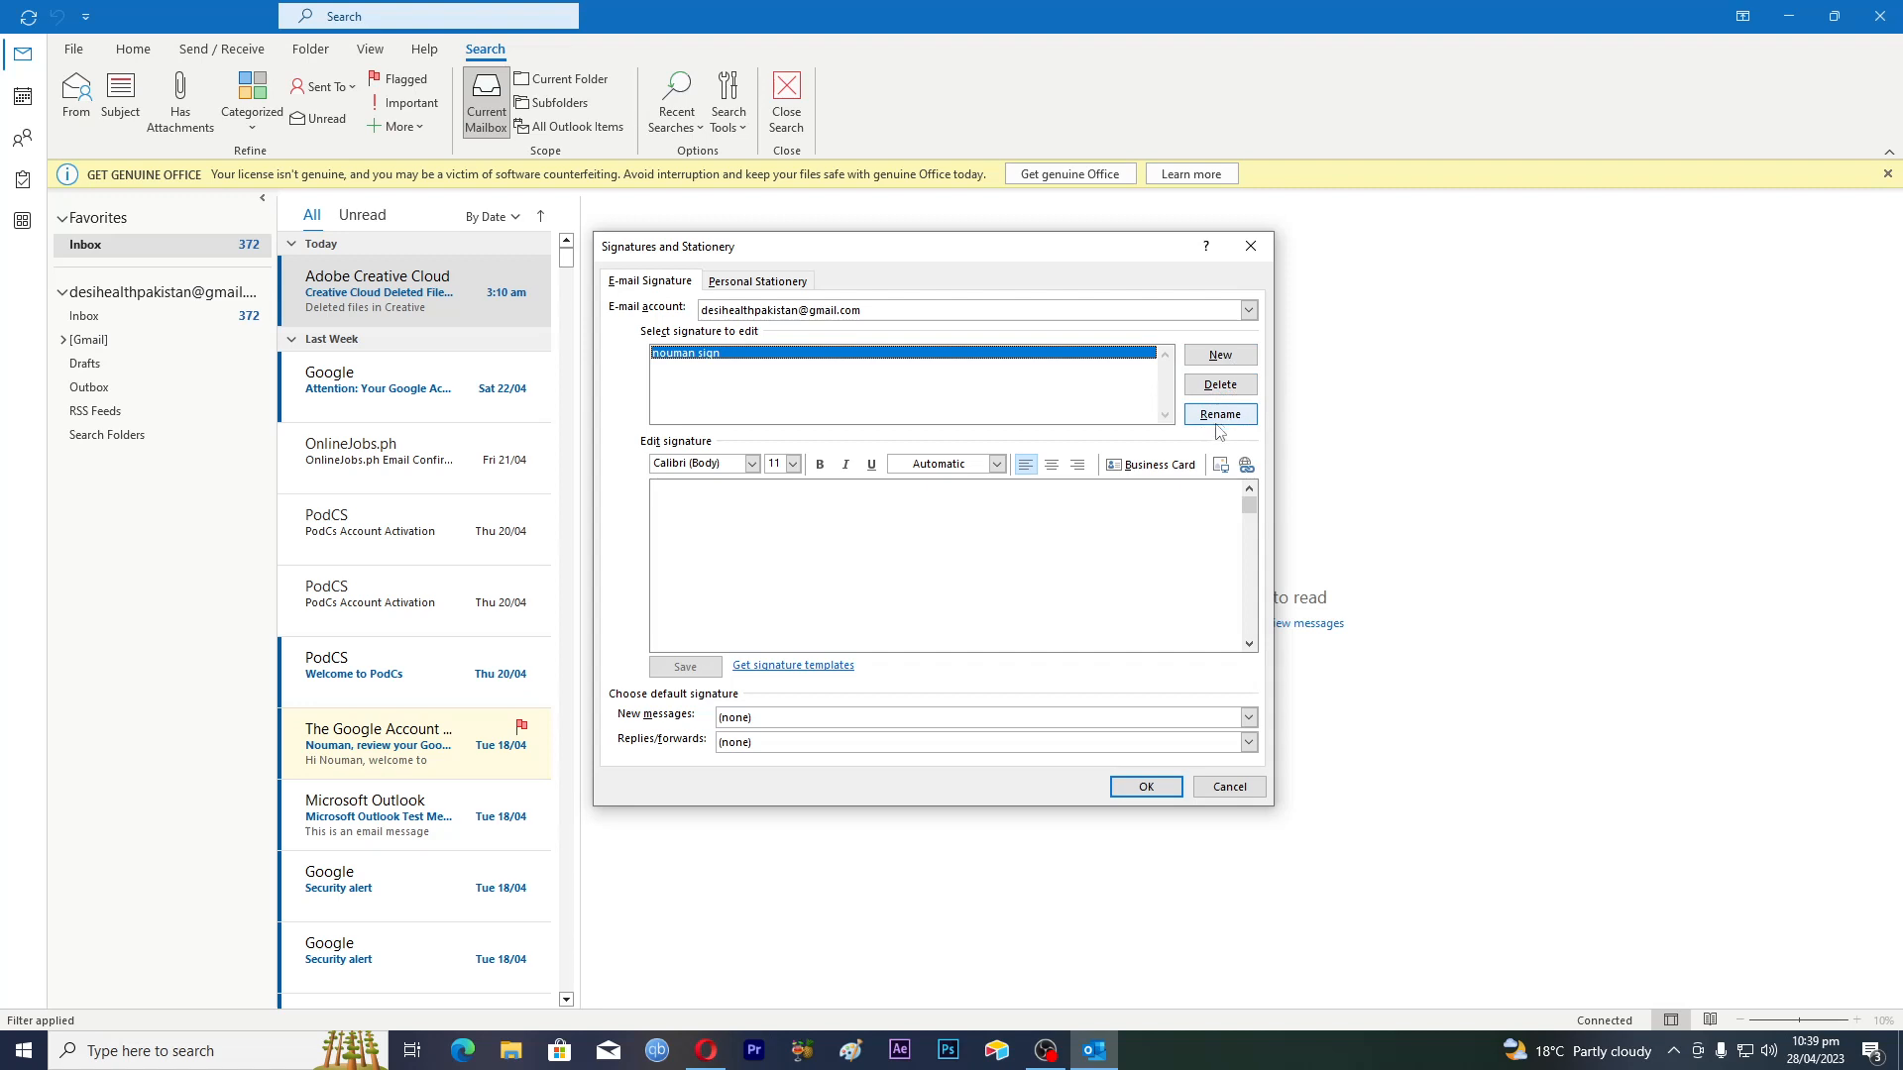
{"action": "left_click", "coordinate": [815, 529]}
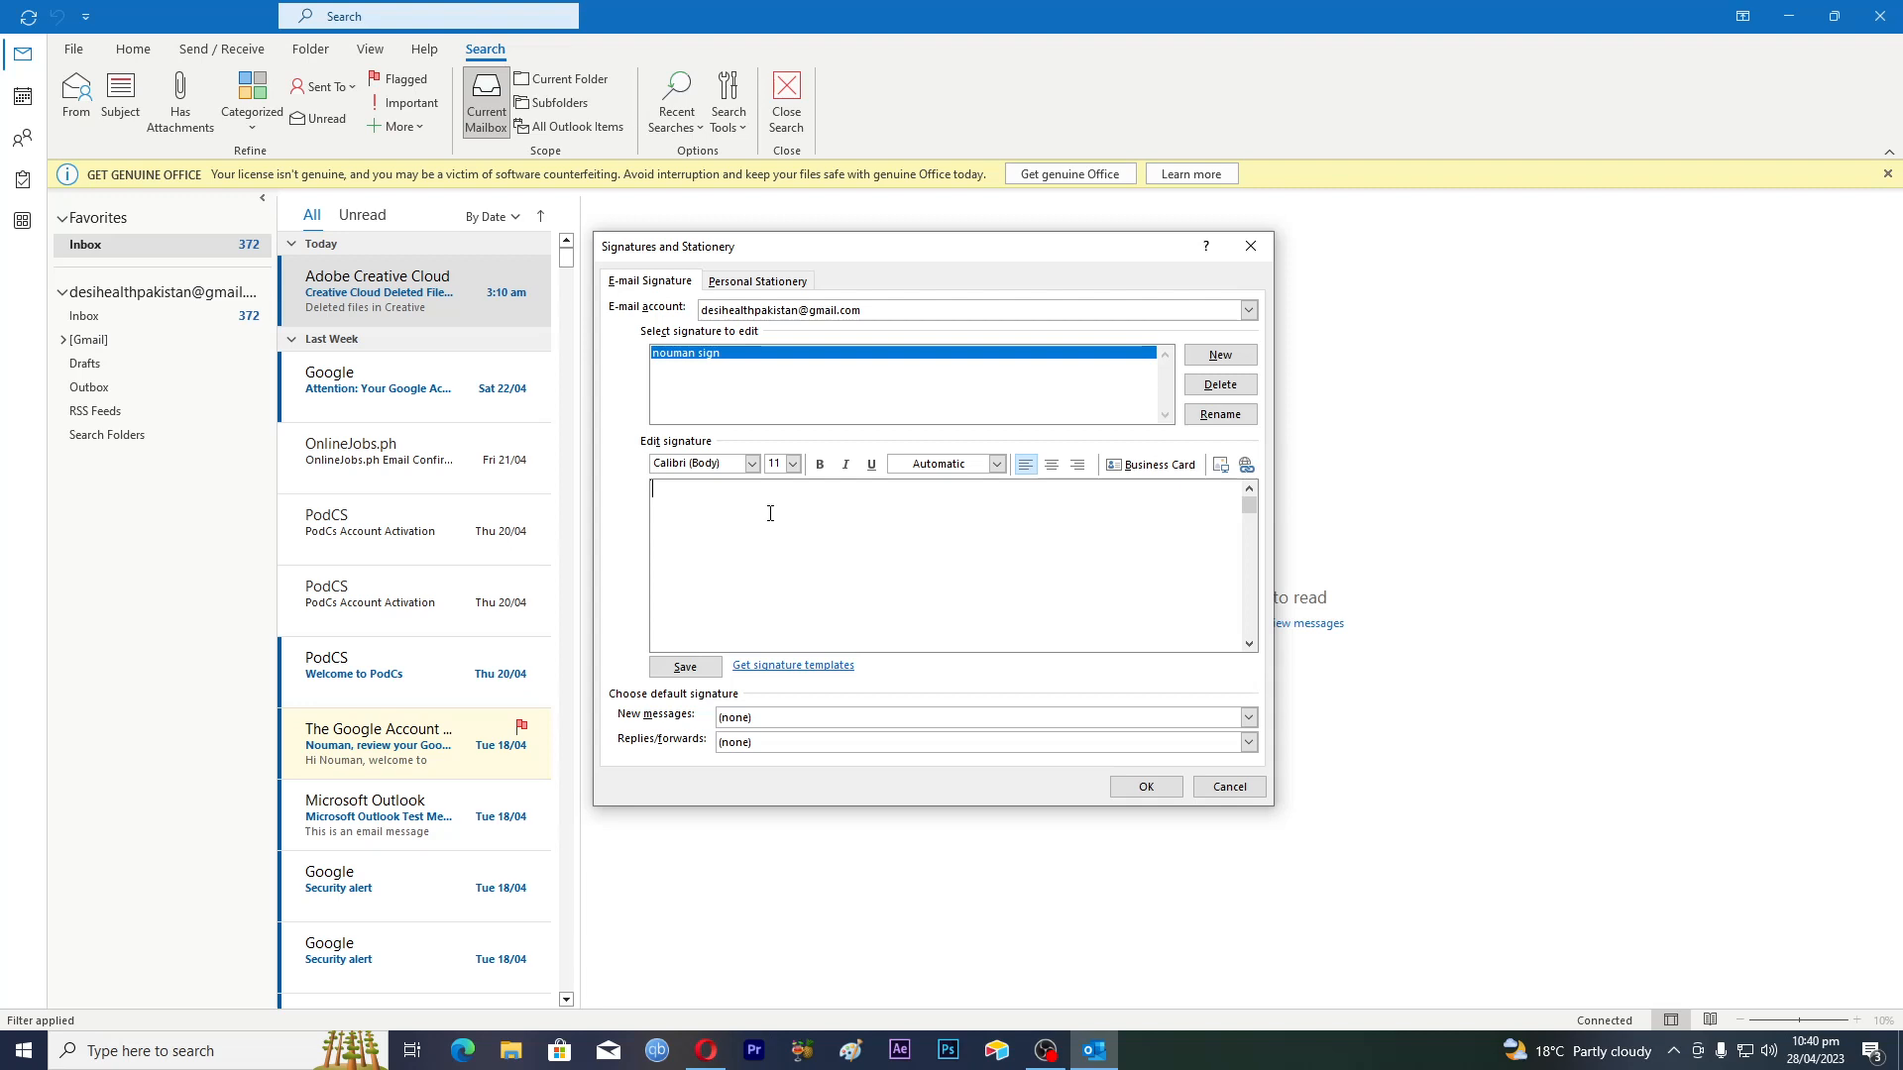
Enter the user's full name, Microsoft, Senior Software Engineer and the phone number on separate lines
{"action": "key", "text": "Return"}
{"action": "type", "text": "Micros"}
{"action": "type", "text": "oft"}
{"action": "type", "text": "Senior"}
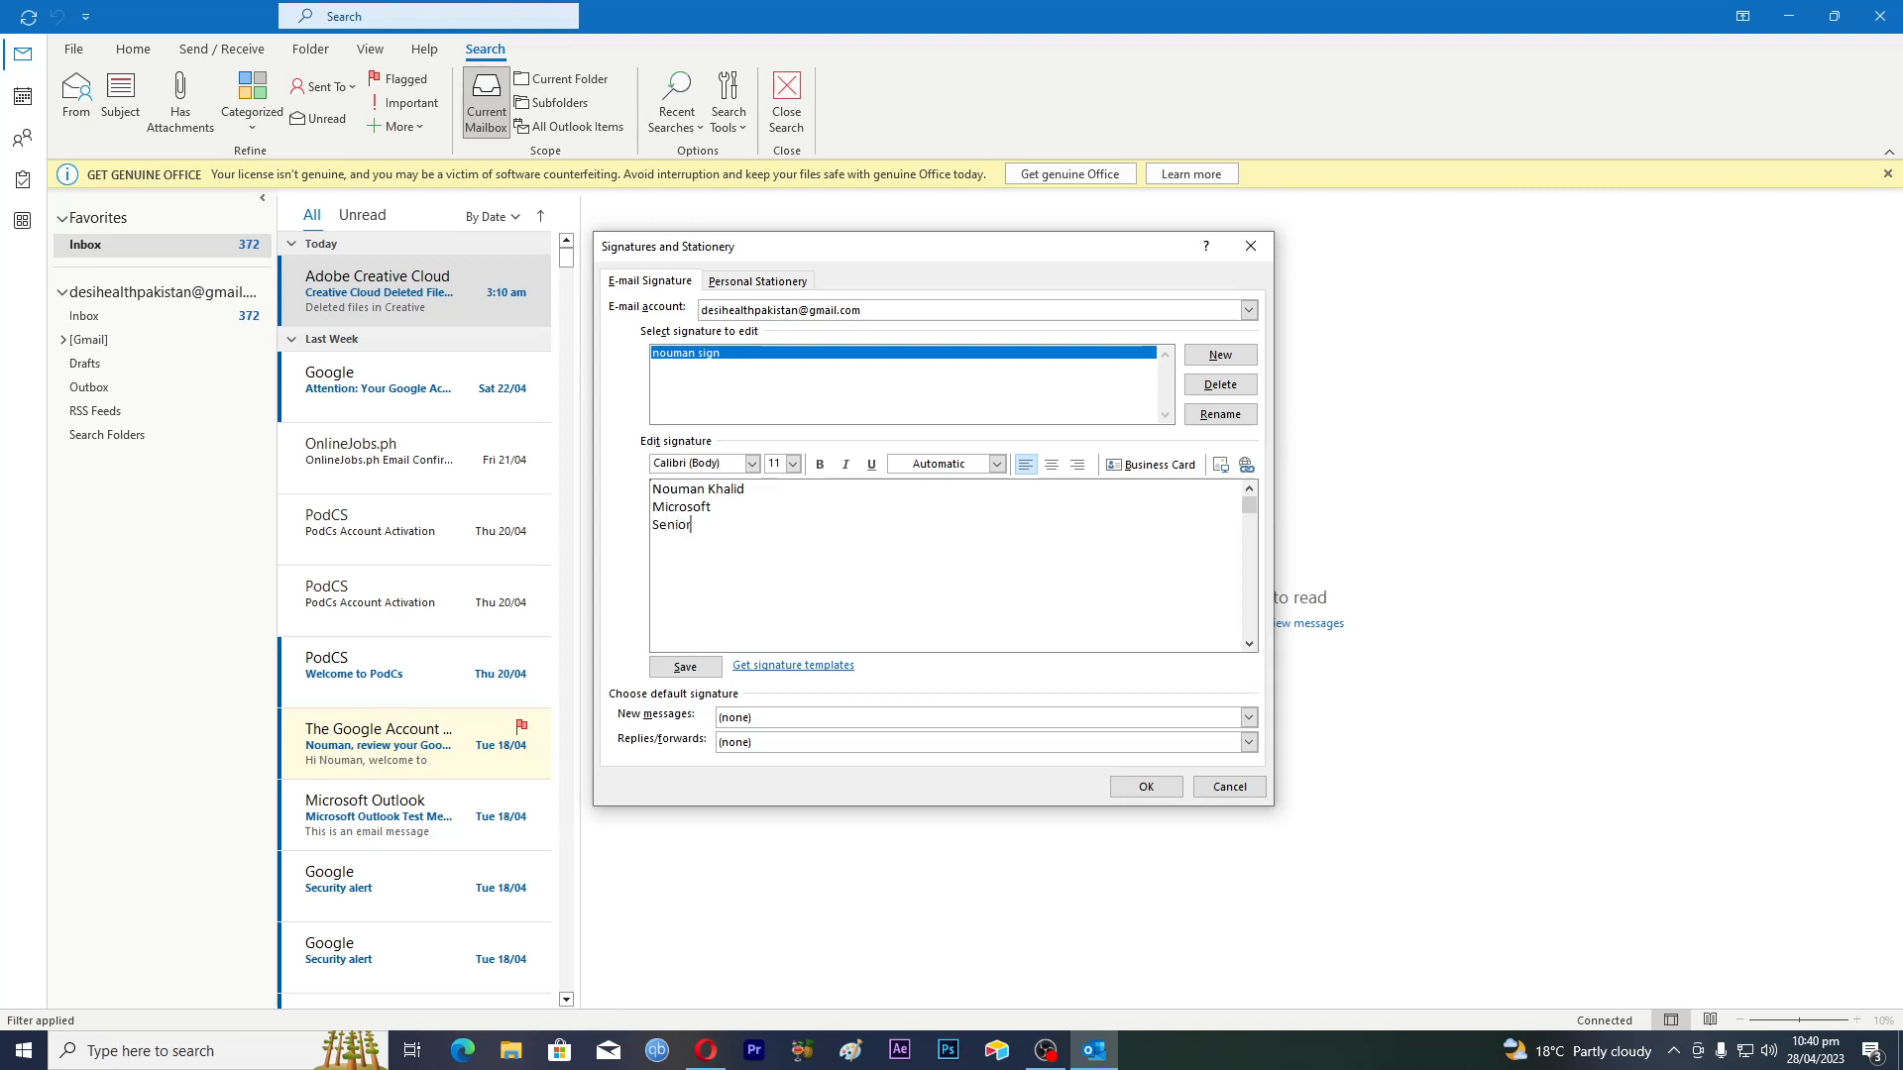
{"action": "type", "text": " Softwa"}
{"action": "type", "text": "re Eng"}
{"action": "type", "text": "ineer"}
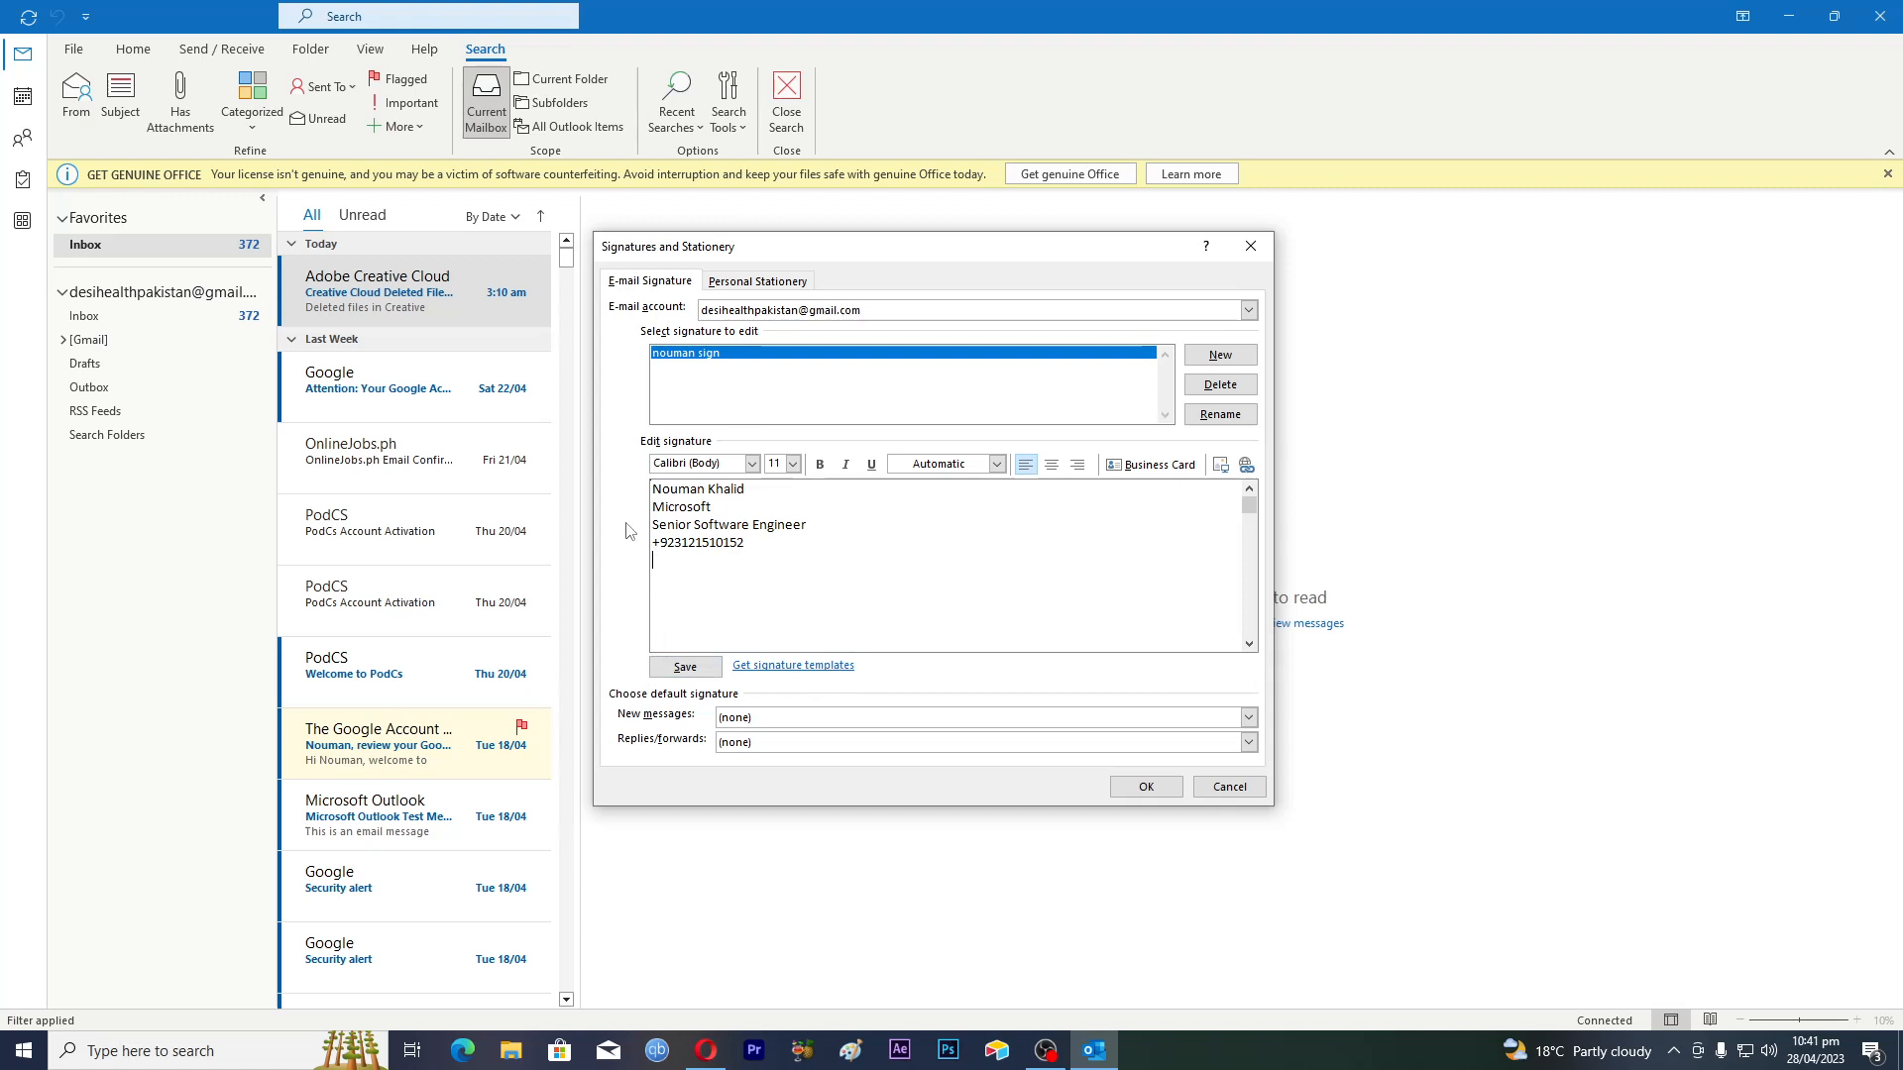
In Insert Picture, browse to the Desktop and select the ChatGPT logo PNG
{"action": "left_click", "coordinate": [1221, 468]}
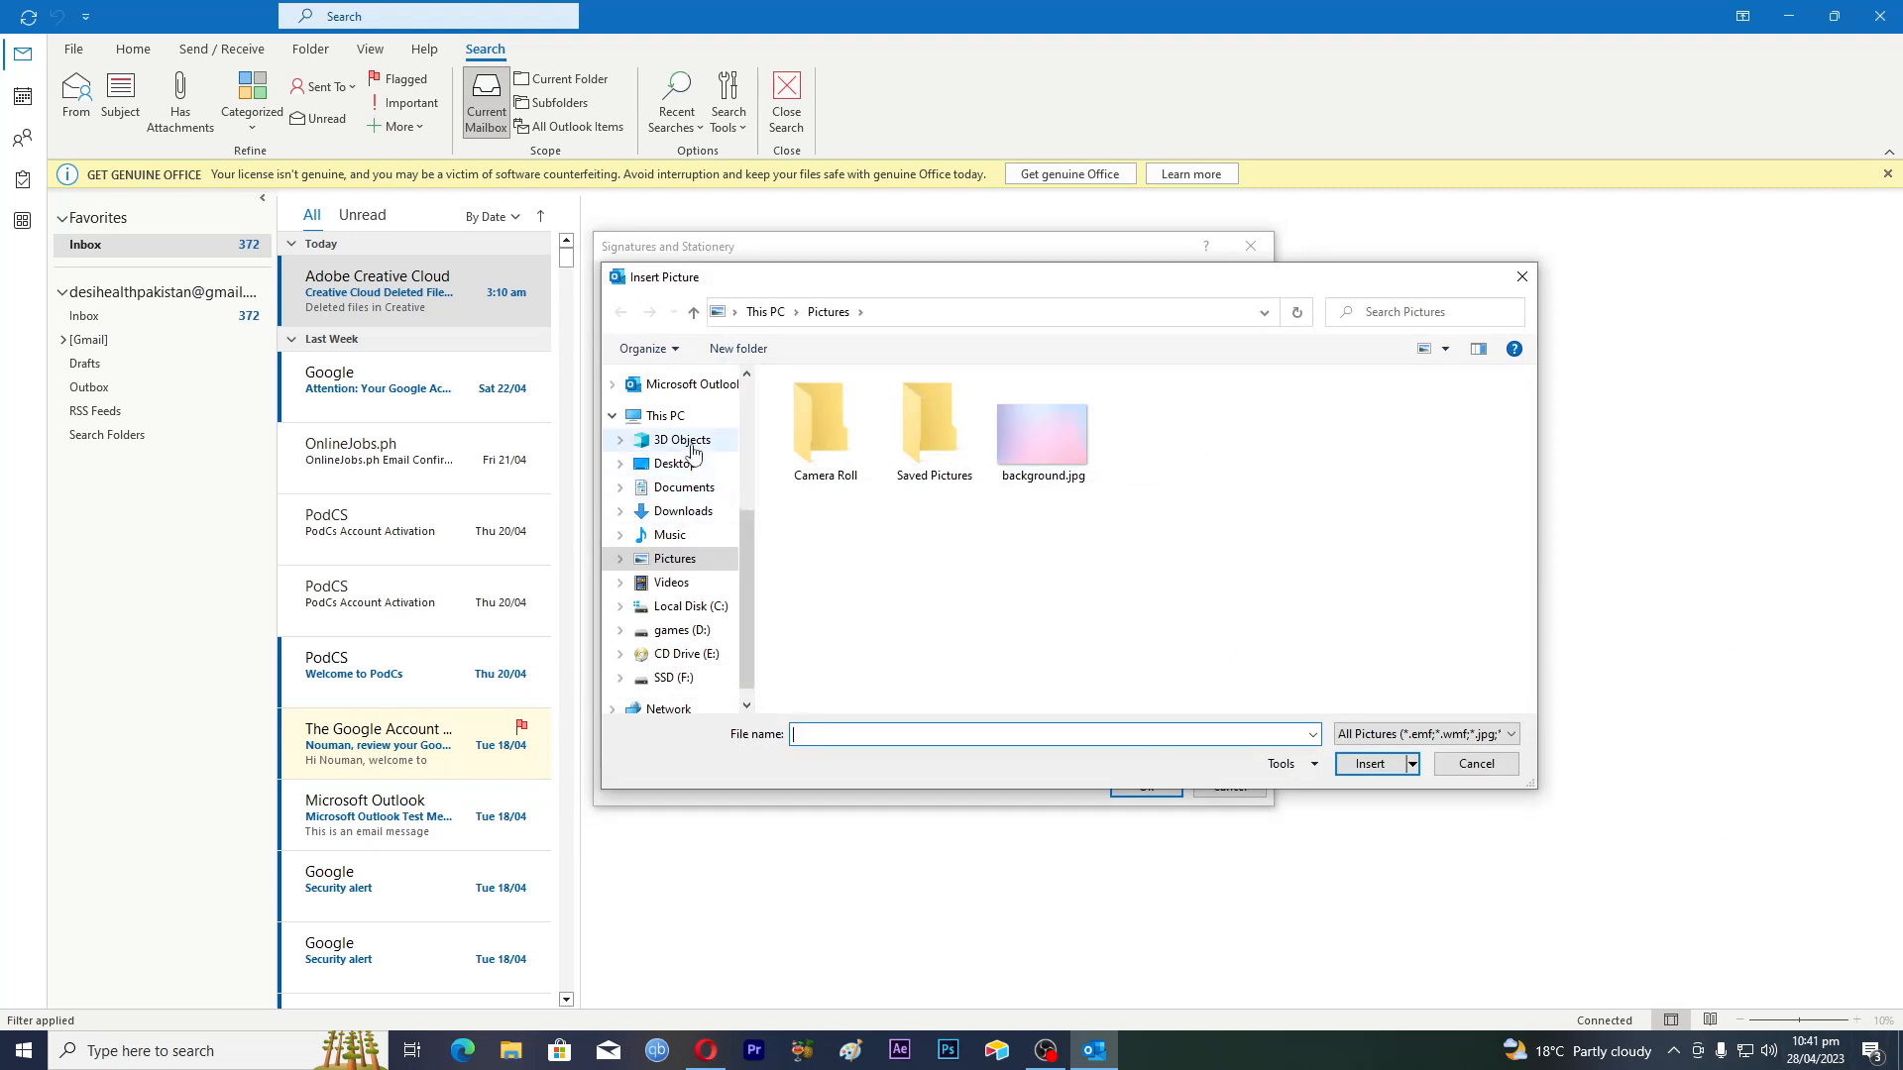
{"action": "left_click", "coordinate": [682, 463]}
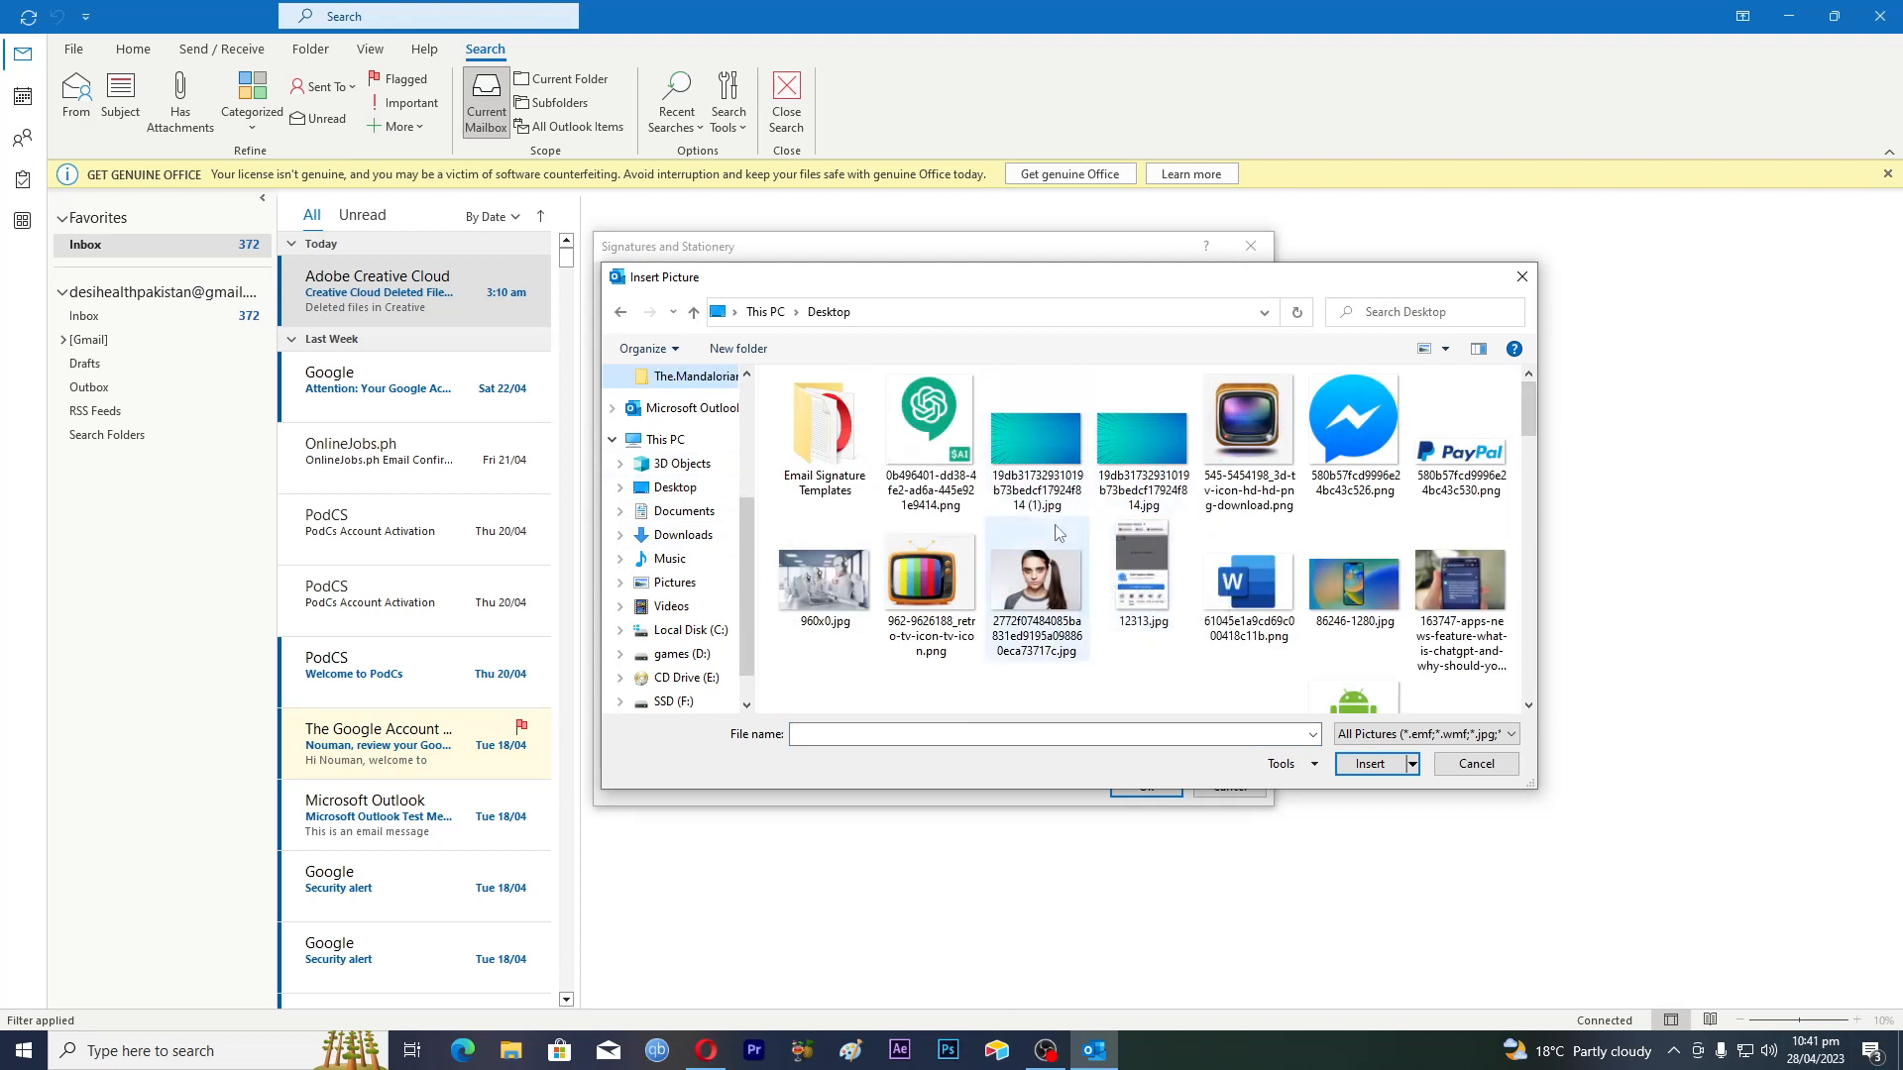
{"action": "scroll", "coordinate": [1080, 540], "scroll_direction": "down", "scroll_amount": 3}
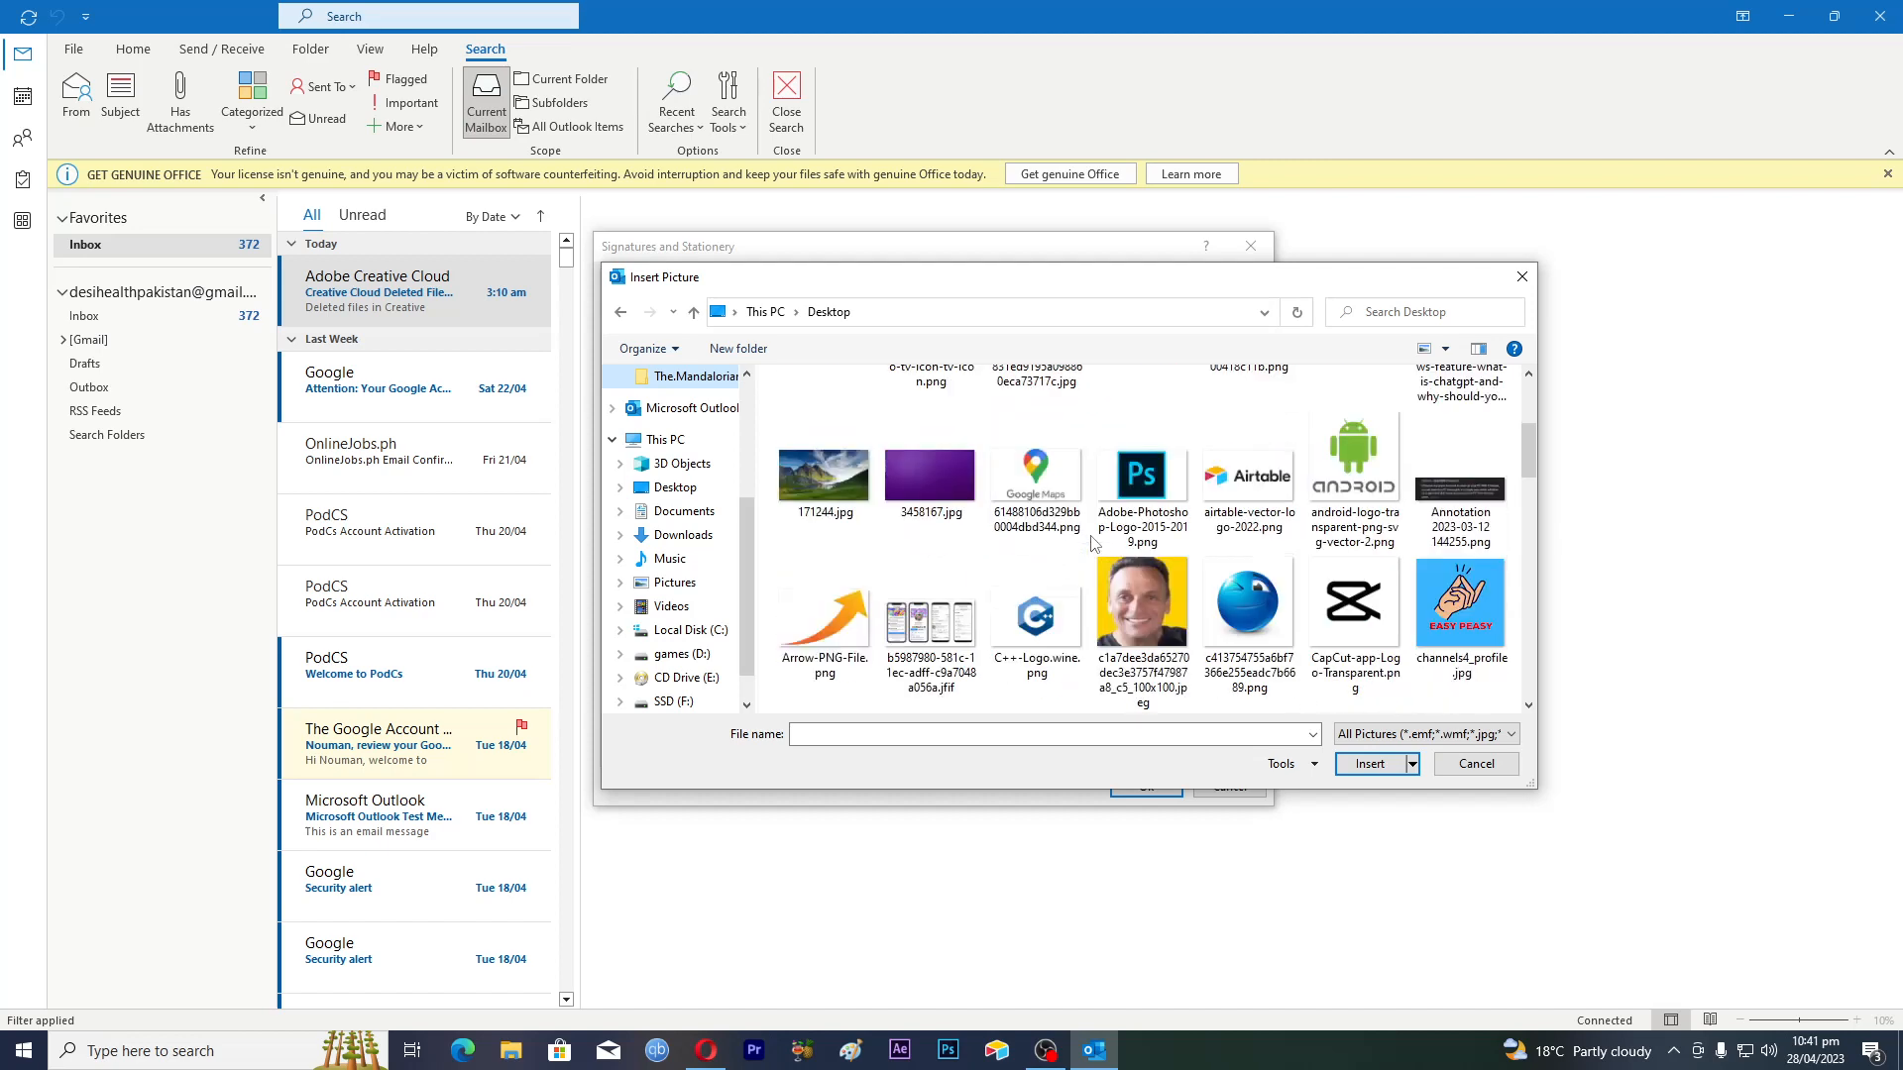
{"action": "scroll", "coordinate": [1093, 543], "scroll_direction": "up", "scroll_amount": 3}
{"action": "left_click", "coordinate": [943, 434]}
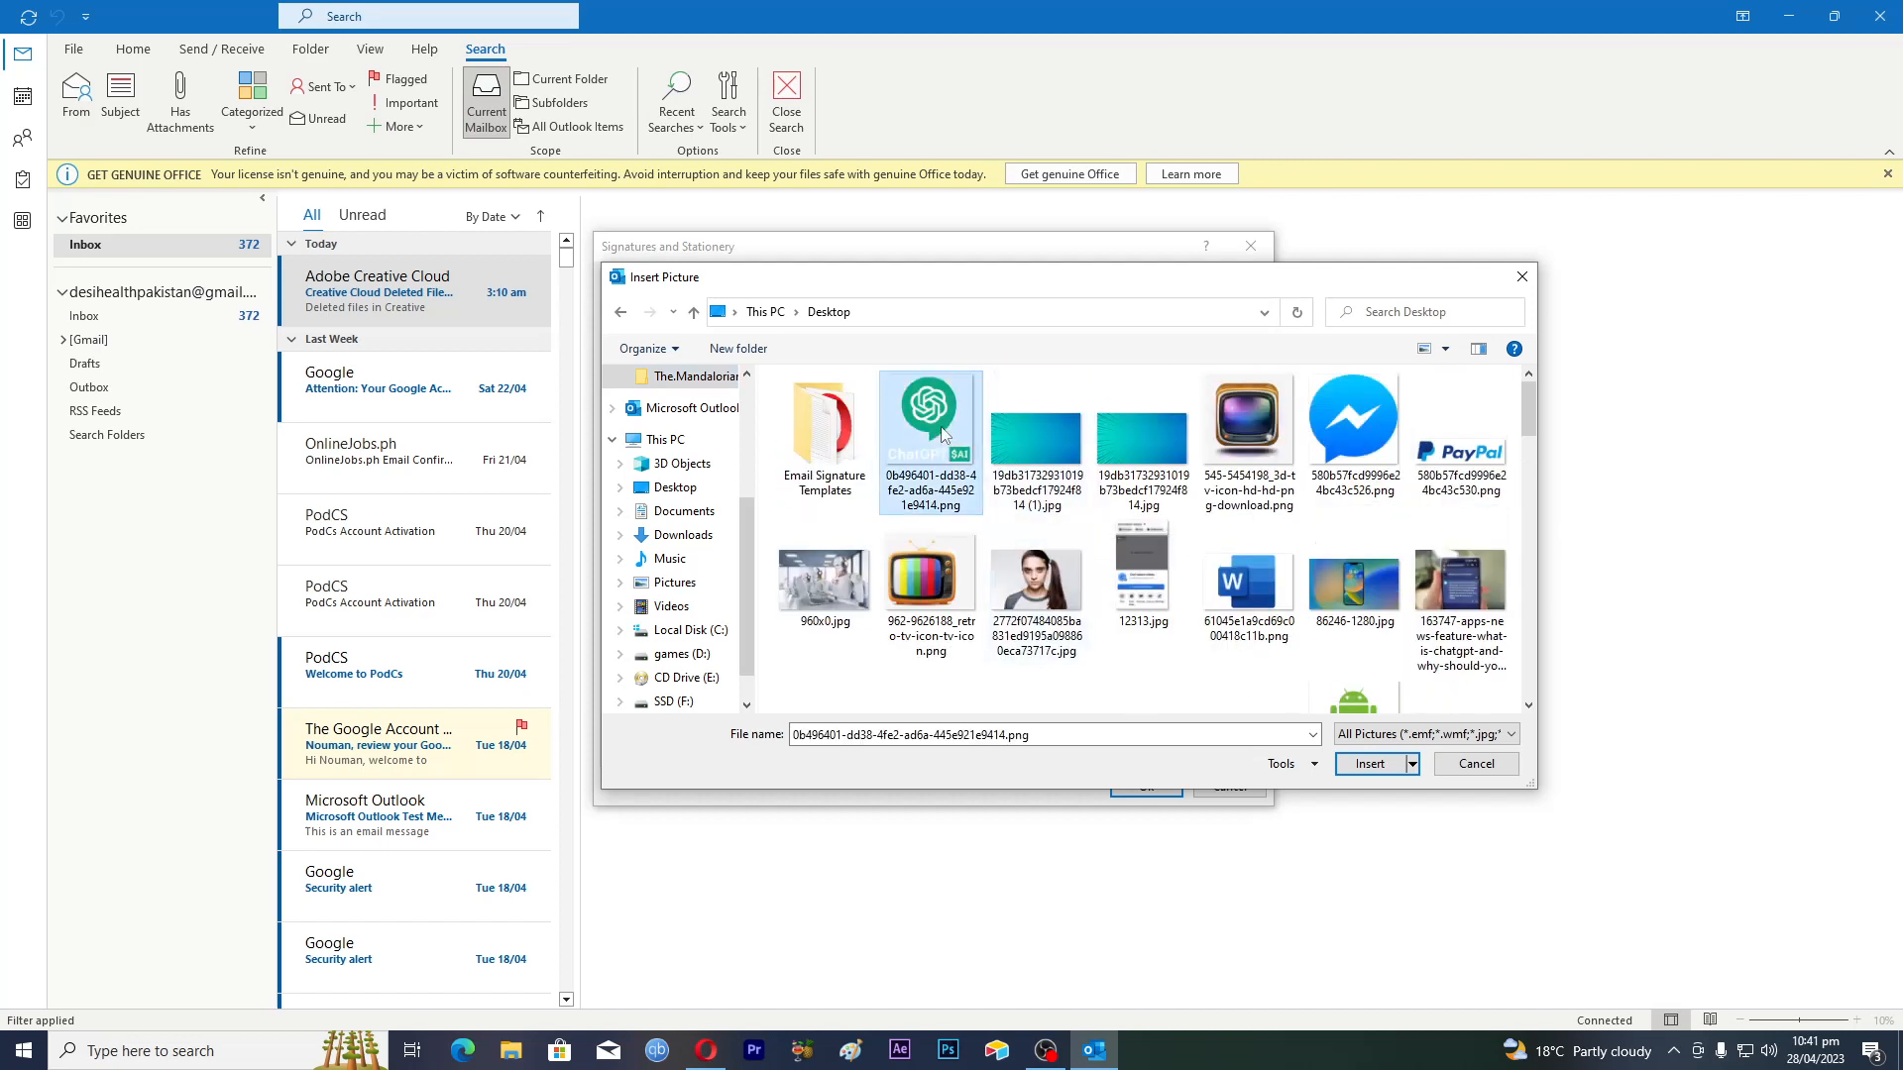
Insert the ChatGPT logo below the phone number and check its placement in the signature
{"action": "left_click", "coordinate": [1370, 764]}
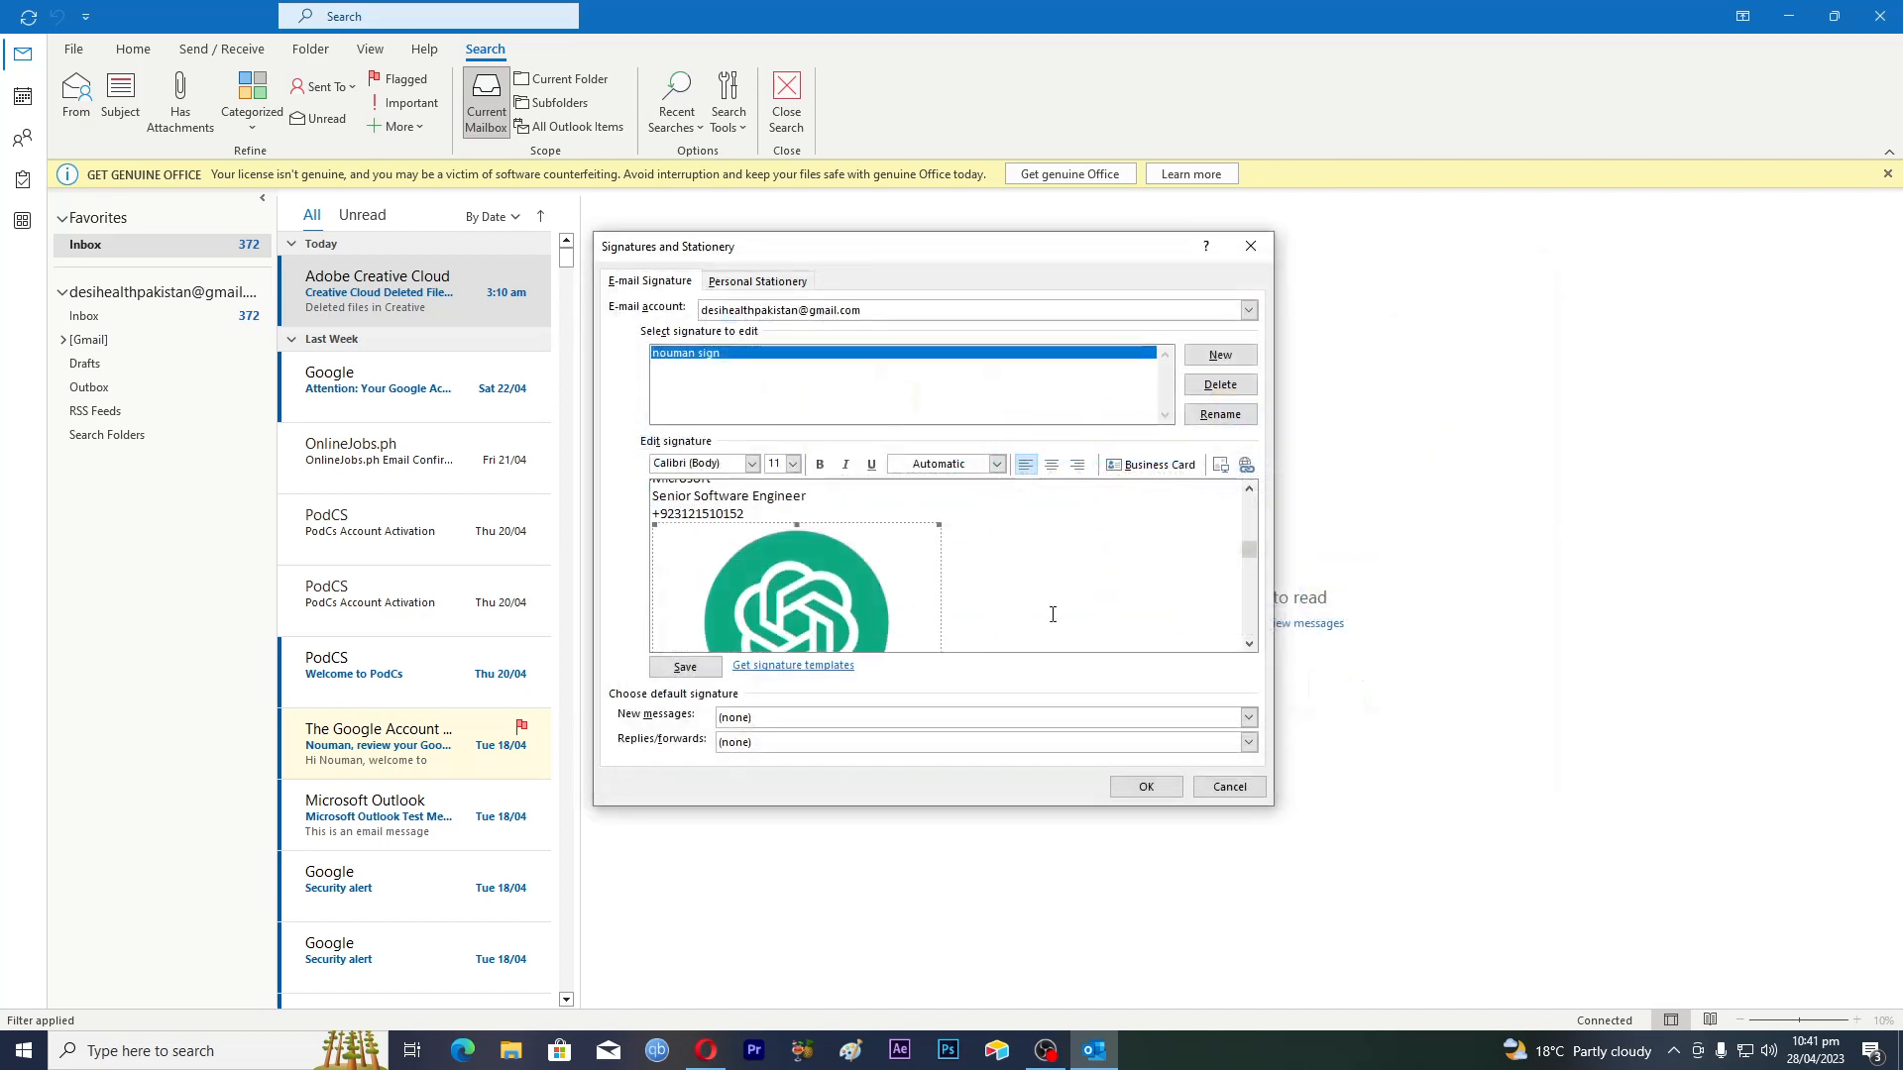
{"action": "scroll", "coordinate": [1251, 580], "scroll_direction": "down", "scroll_amount": 1}
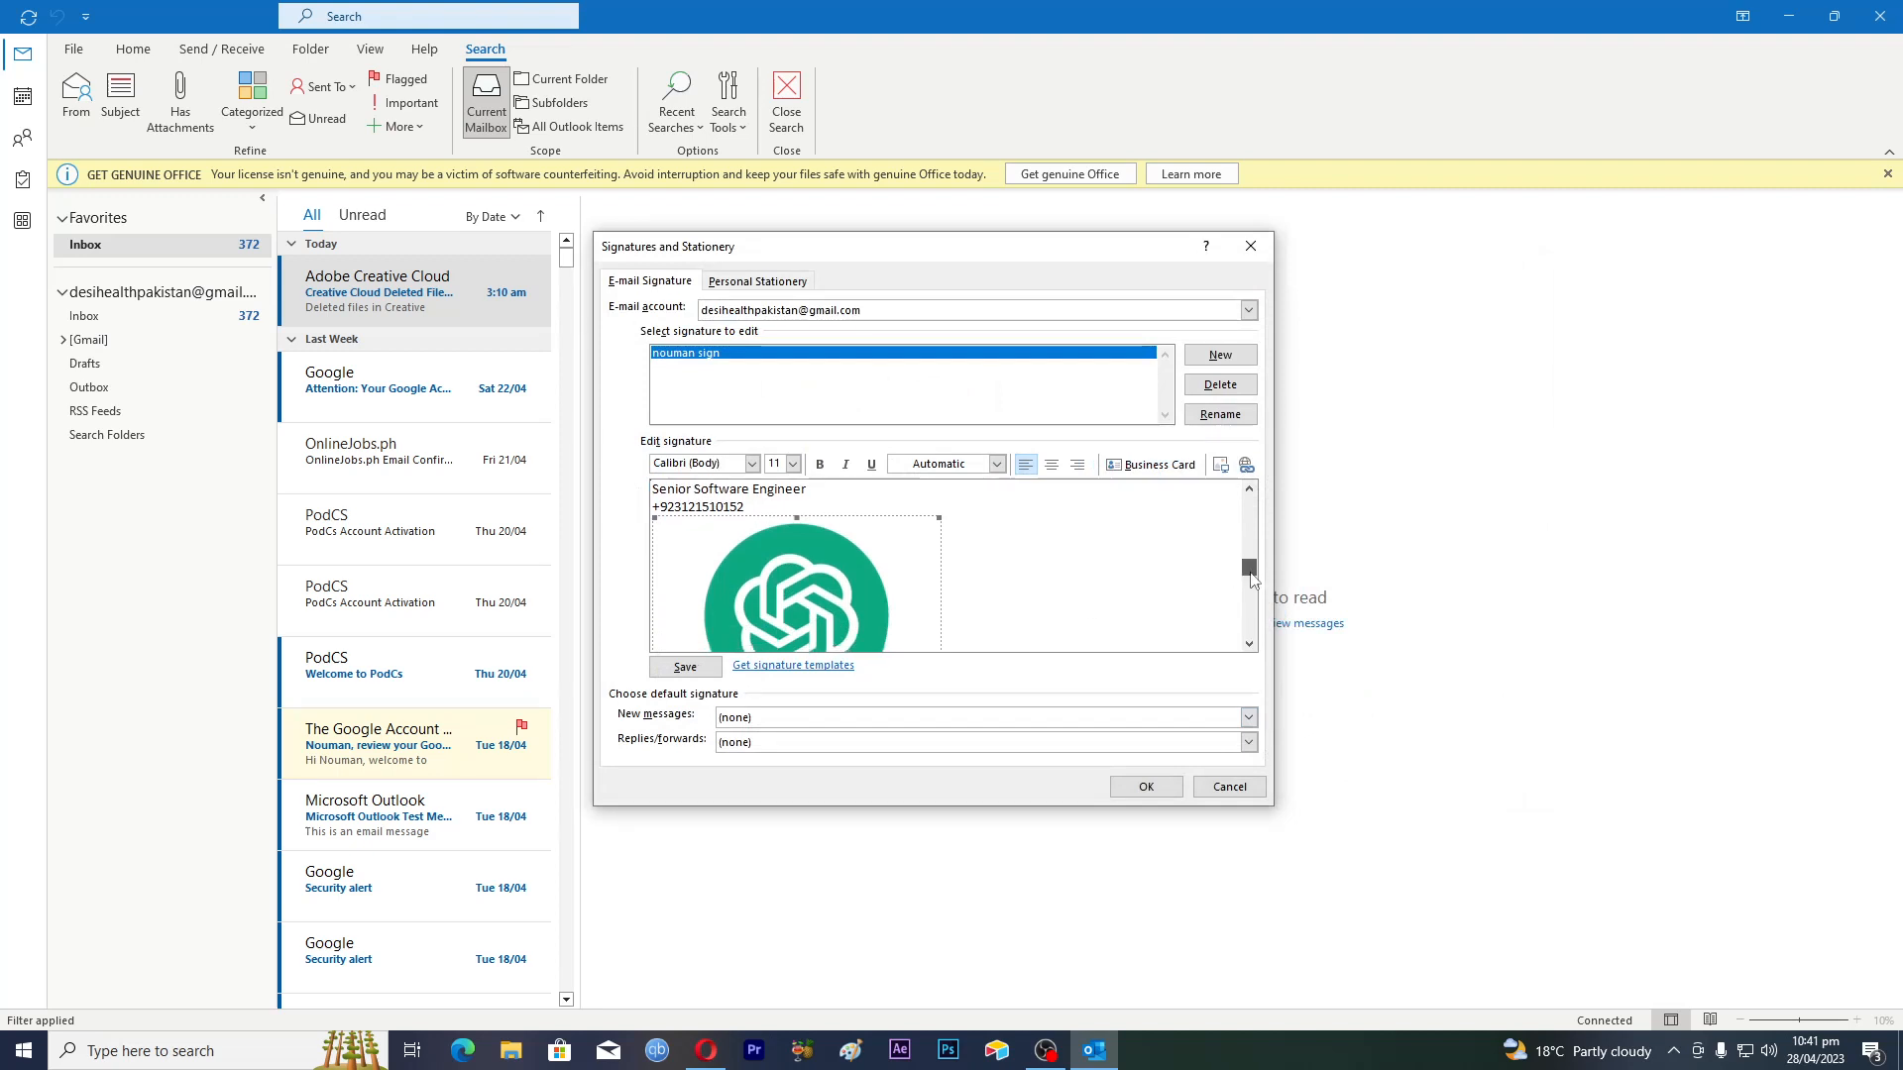
{"action": "scroll", "coordinate": [1249, 645], "scroll_direction": "down", "scroll_amount": 5}
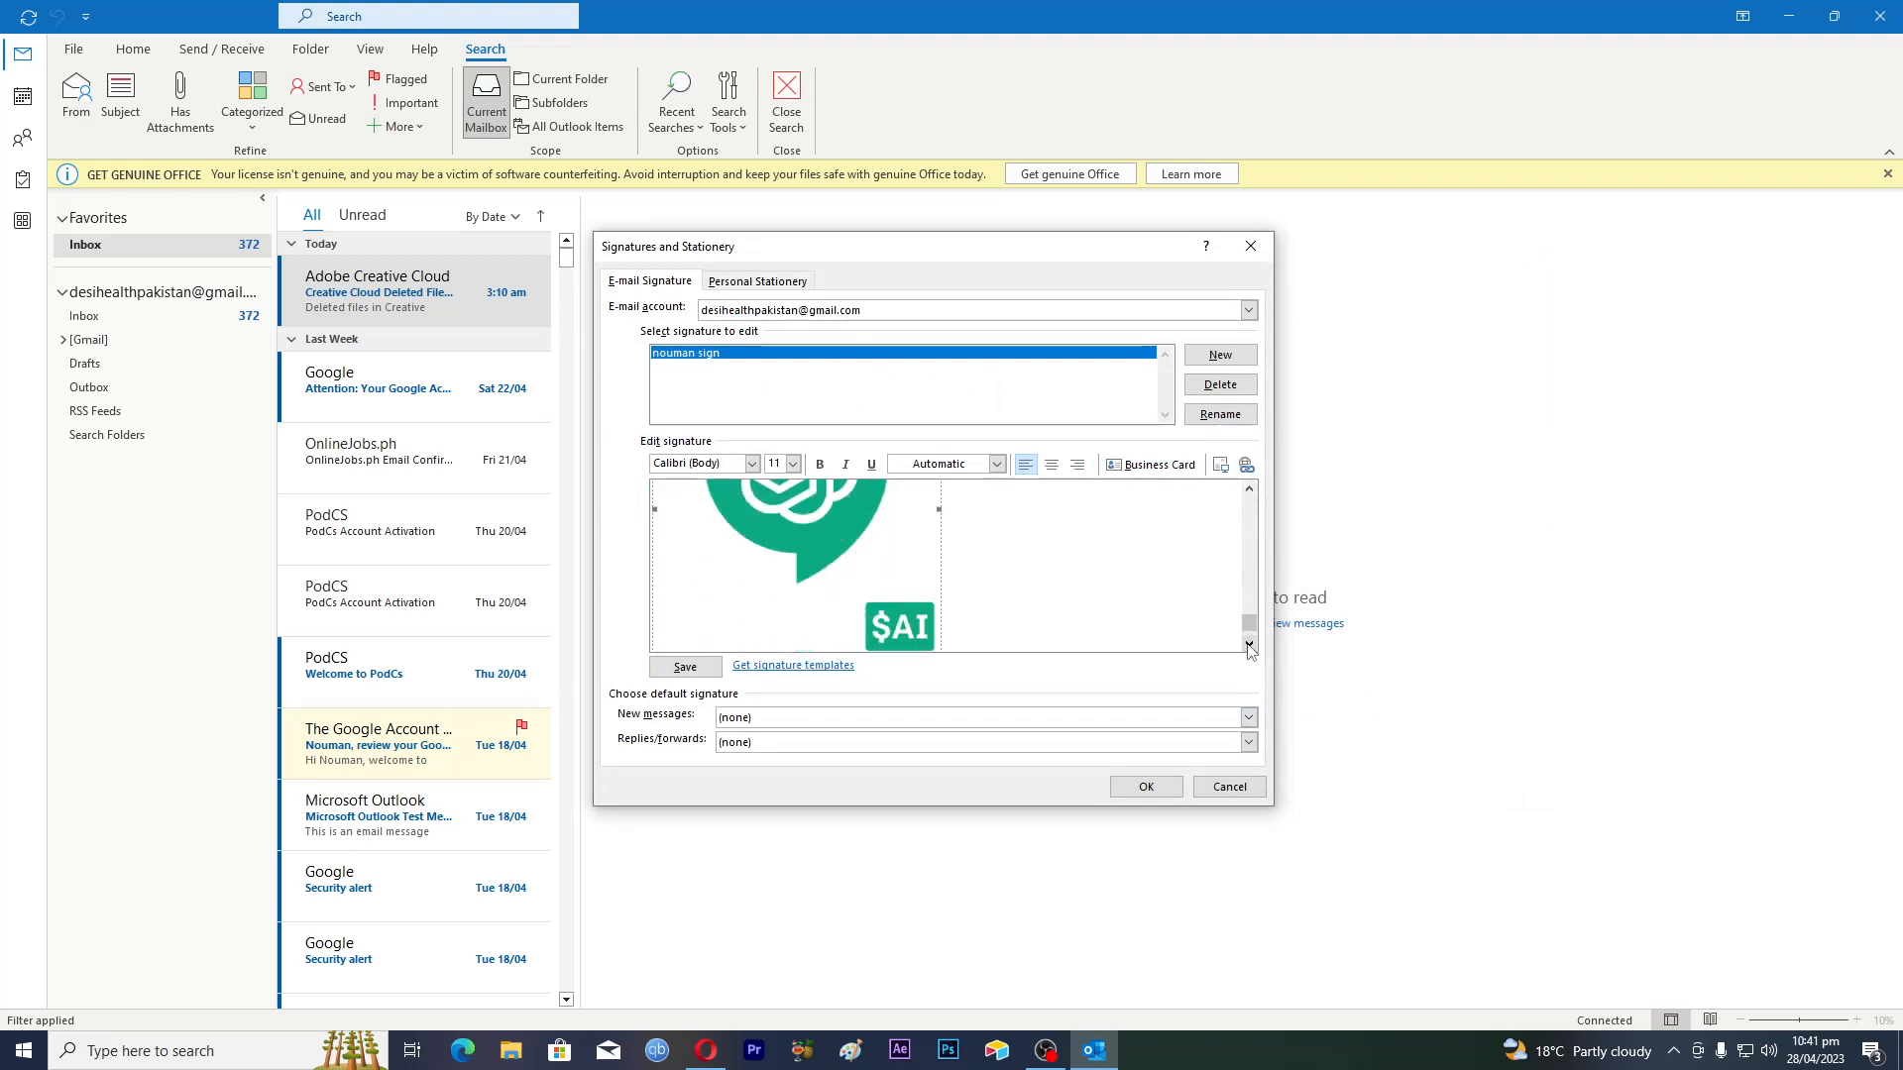
{"action": "scroll", "coordinate": [1250, 649], "scroll_direction": "down", "scroll_amount": 2}
{"action": "left_click", "coordinate": [932, 573]}
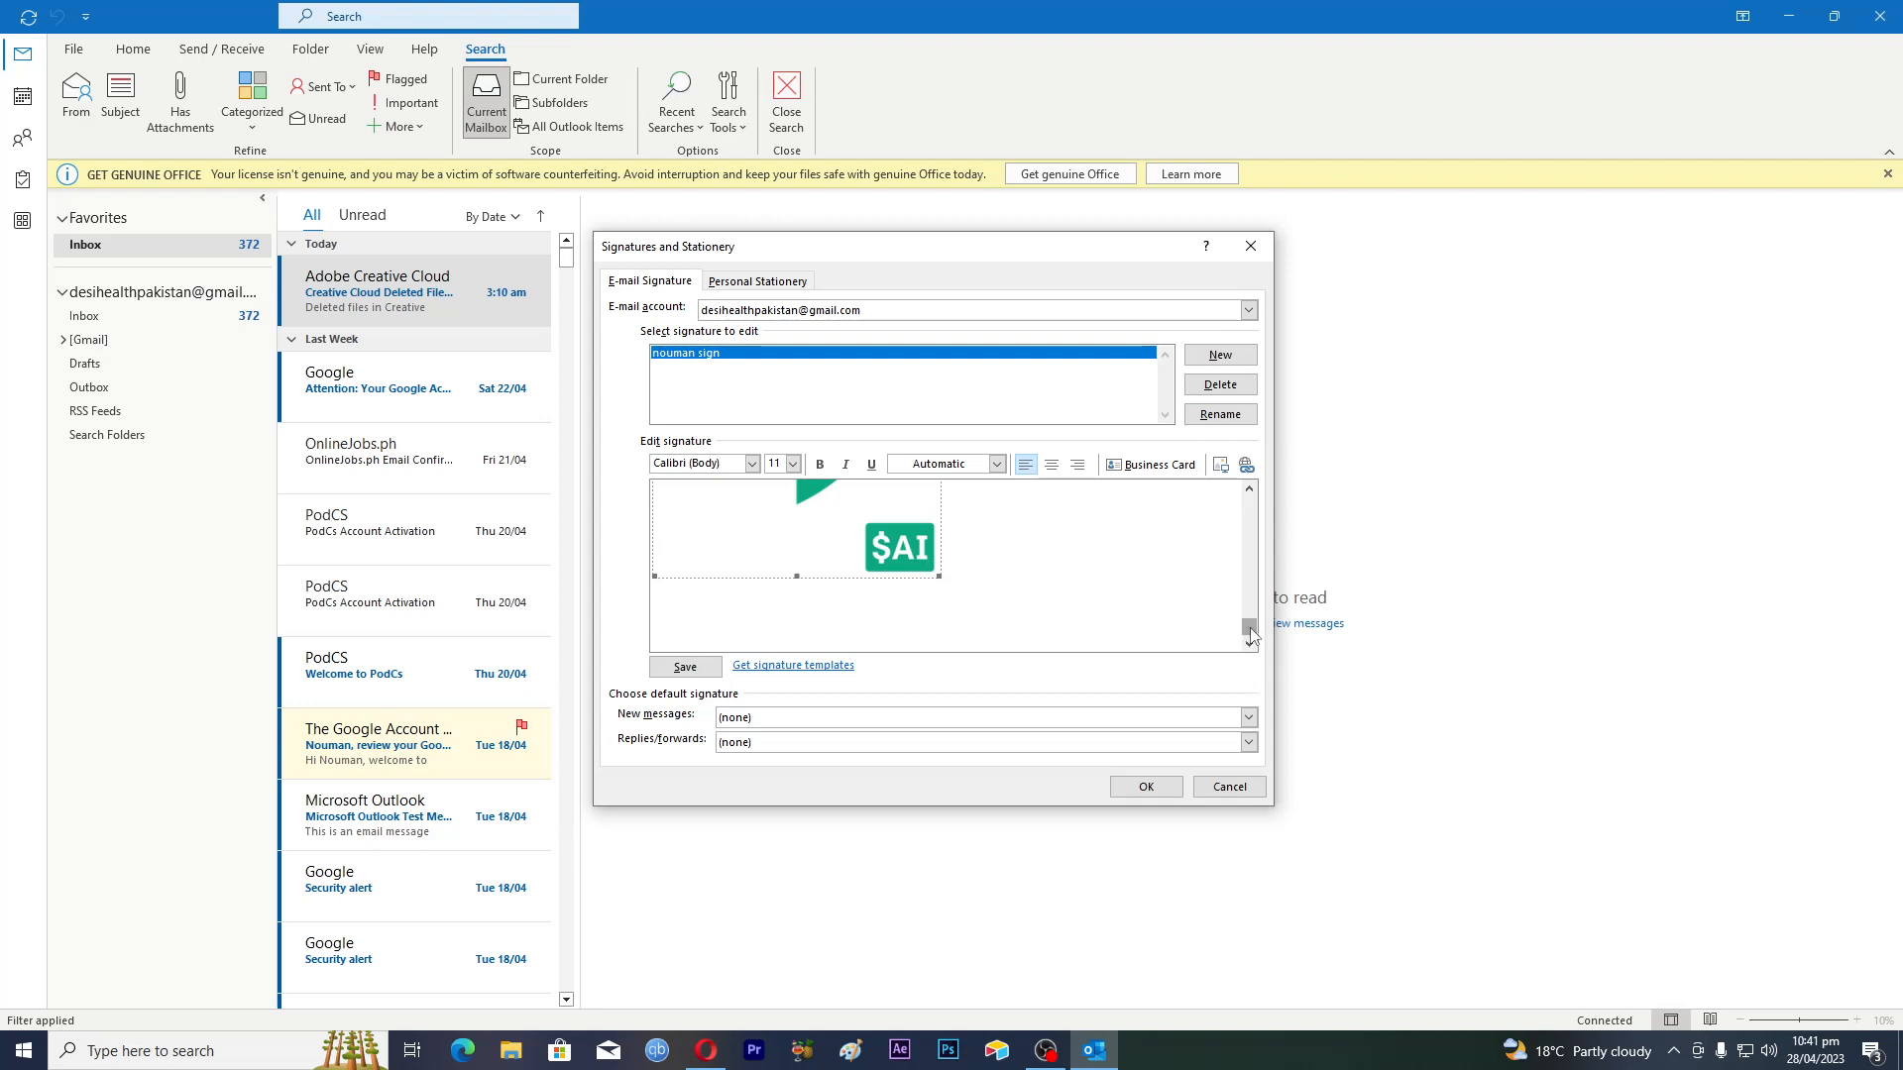
{"action": "left_click_drag", "start_coordinate": [1249, 630], "coordinate": [1257, 517]}
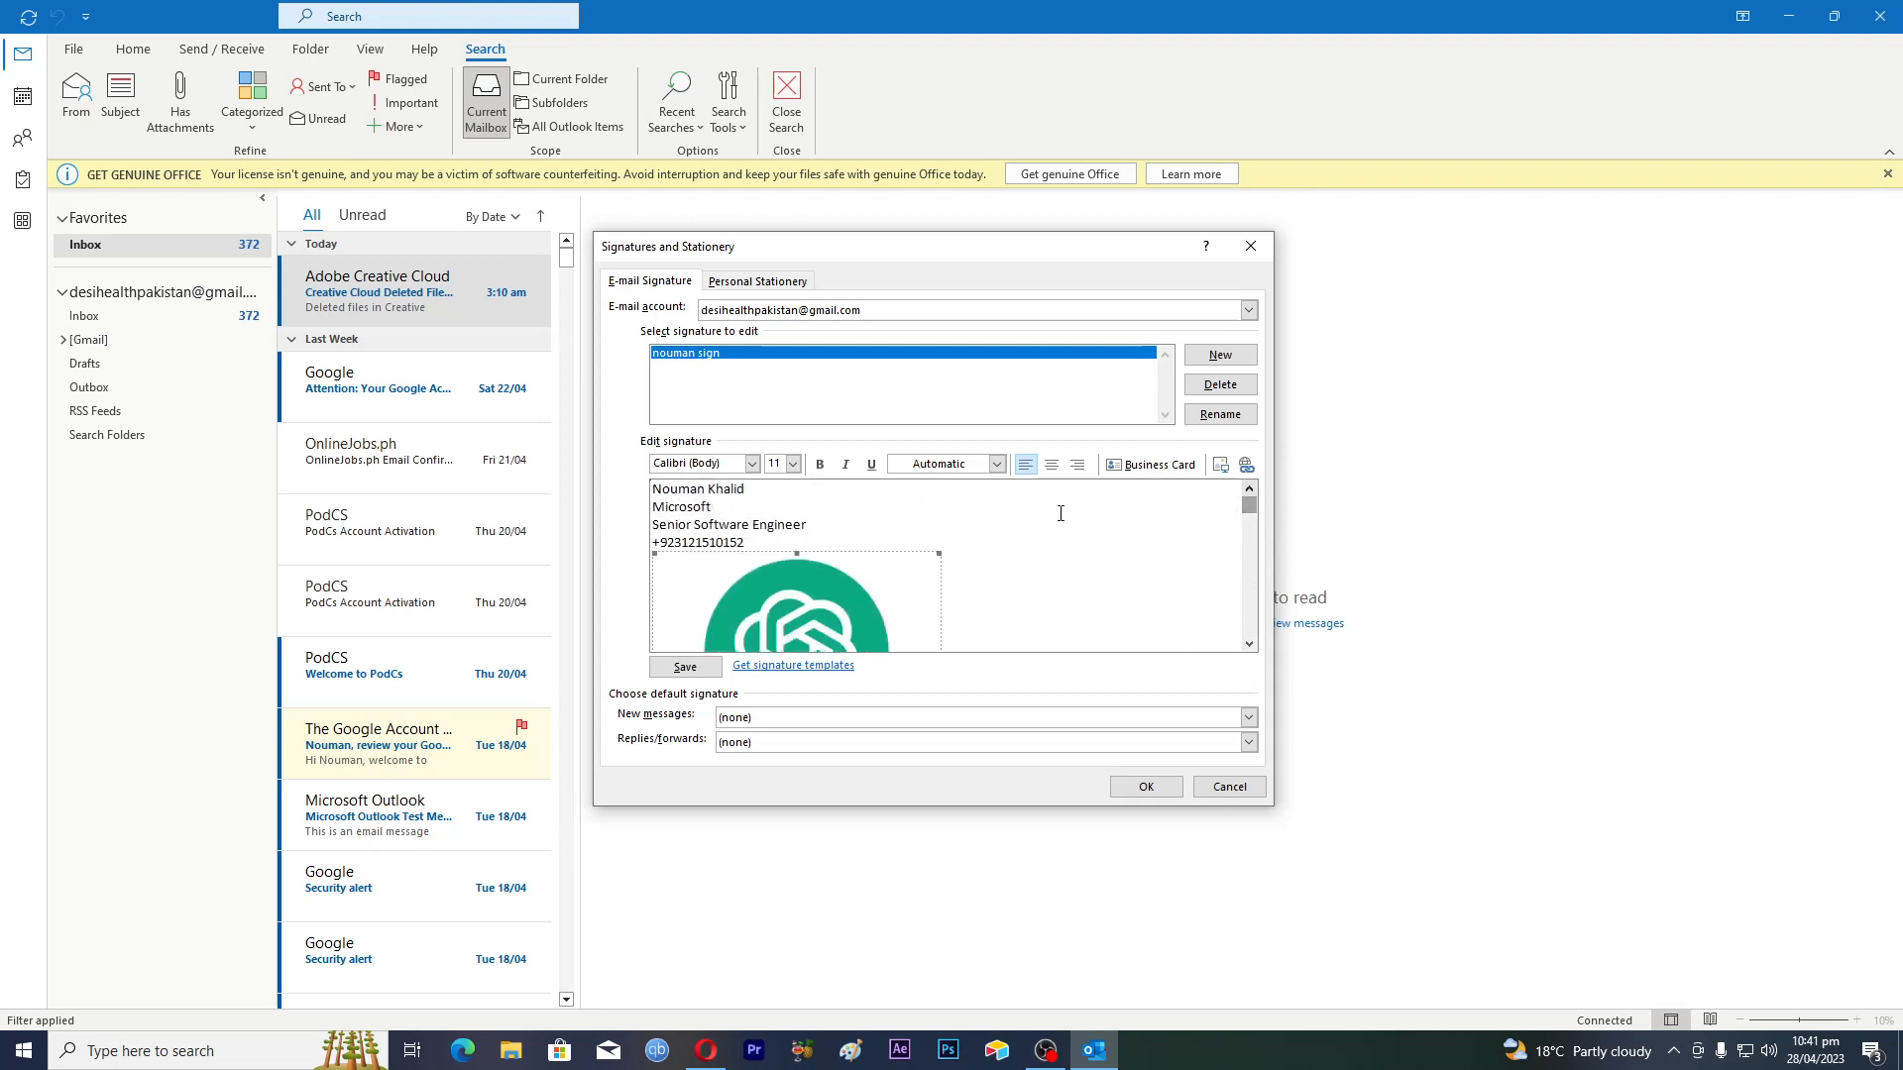
{"action": "left_click", "coordinate": [1027, 577]}
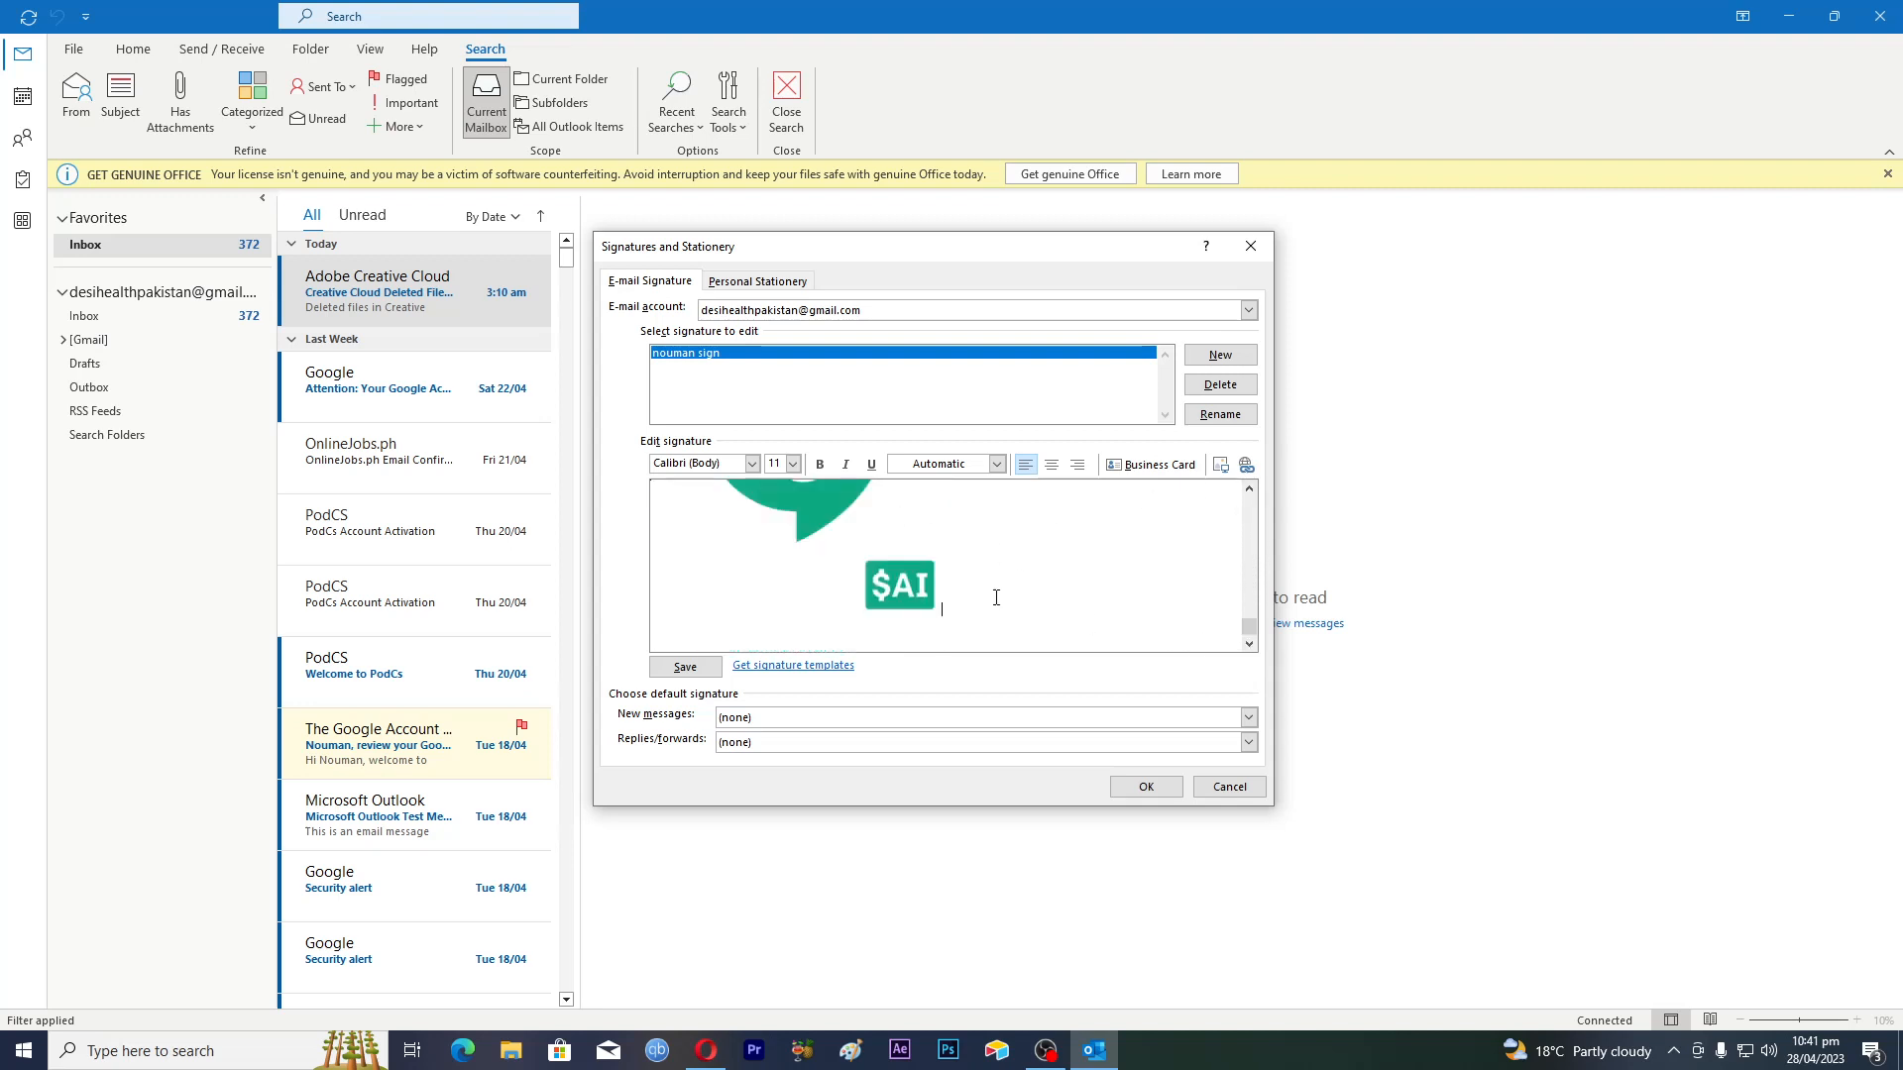
{"action": "left_click", "coordinate": [1251, 490]}
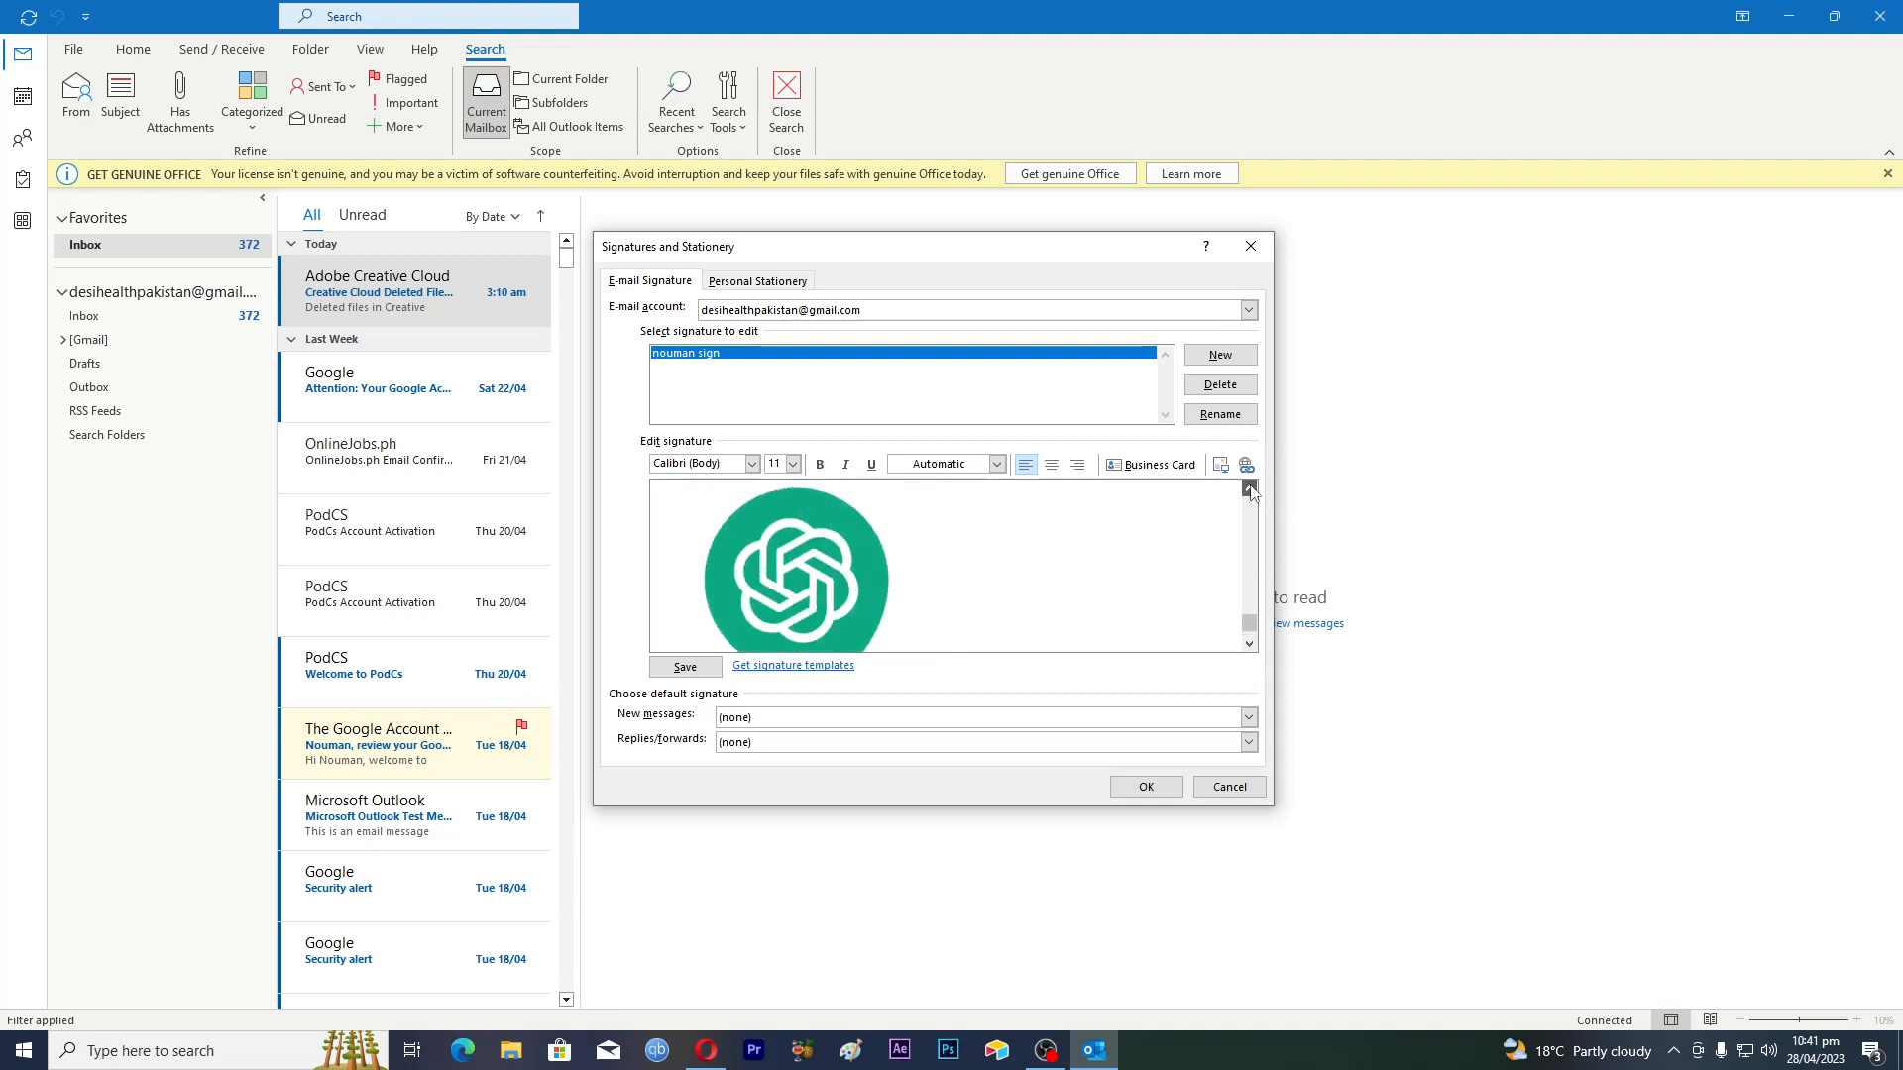
{"action": "left_click", "coordinate": [1251, 490]}
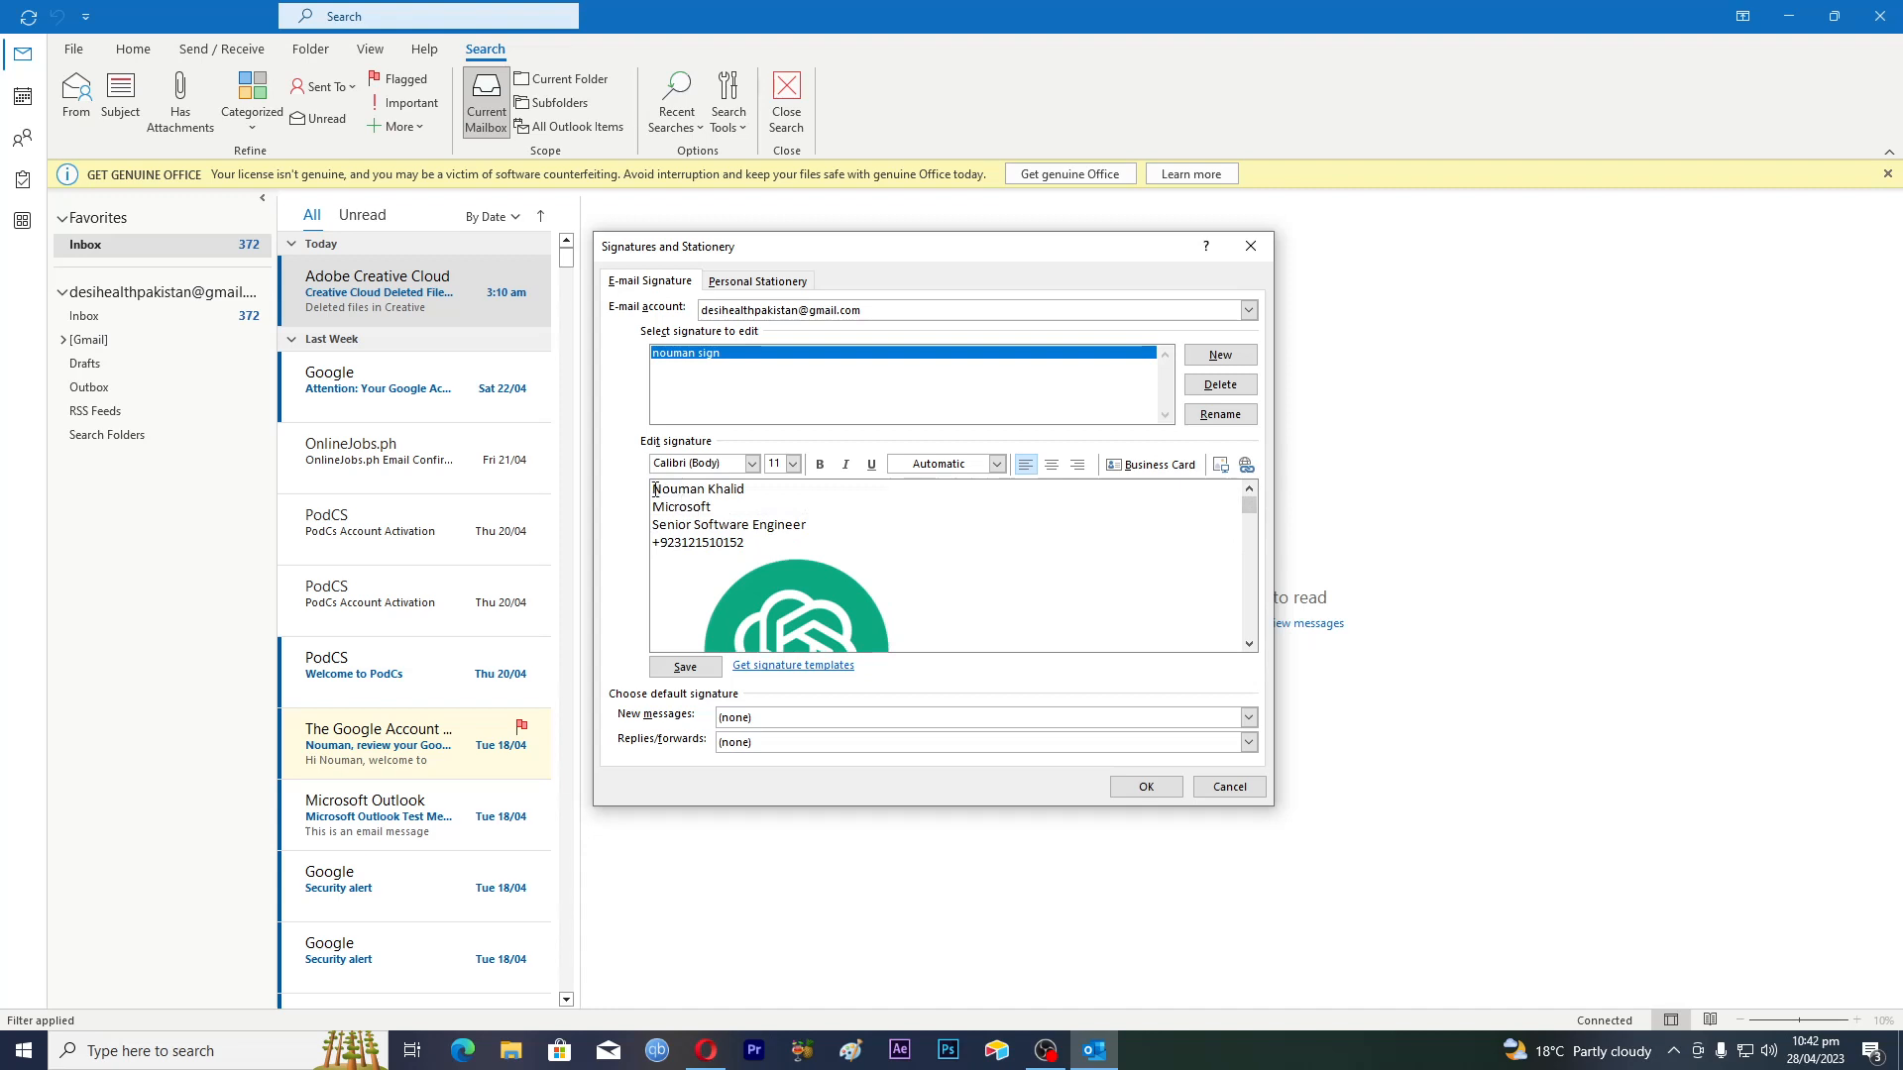
Set the name line in the signature to the Blackoak Std font
{"action": "left_click_drag", "start_coordinate": [655, 490], "coordinate": [753, 490]}
{"action": "left_click", "coordinate": [752, 464]}
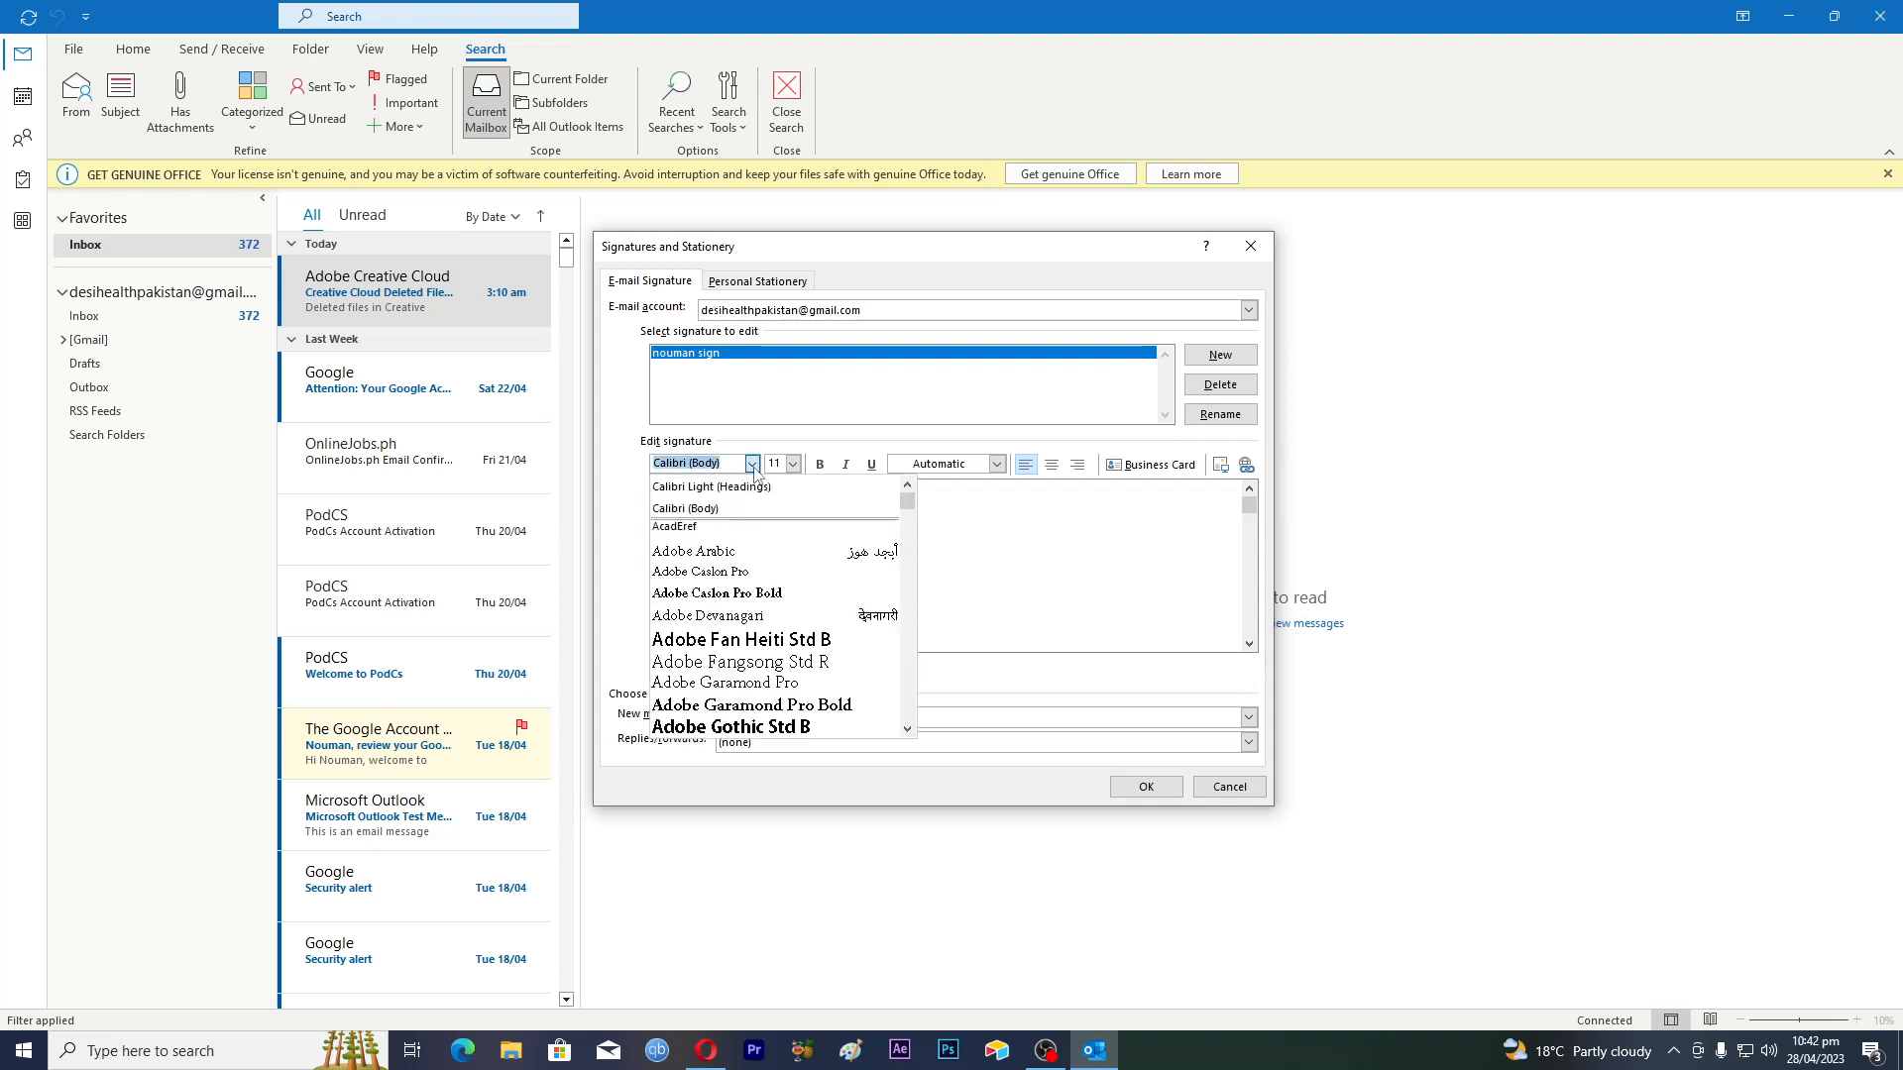
{"action": "scroll", "coordinate": [772, 646], "scroll_direction": "down", "scroll_amount": 1}
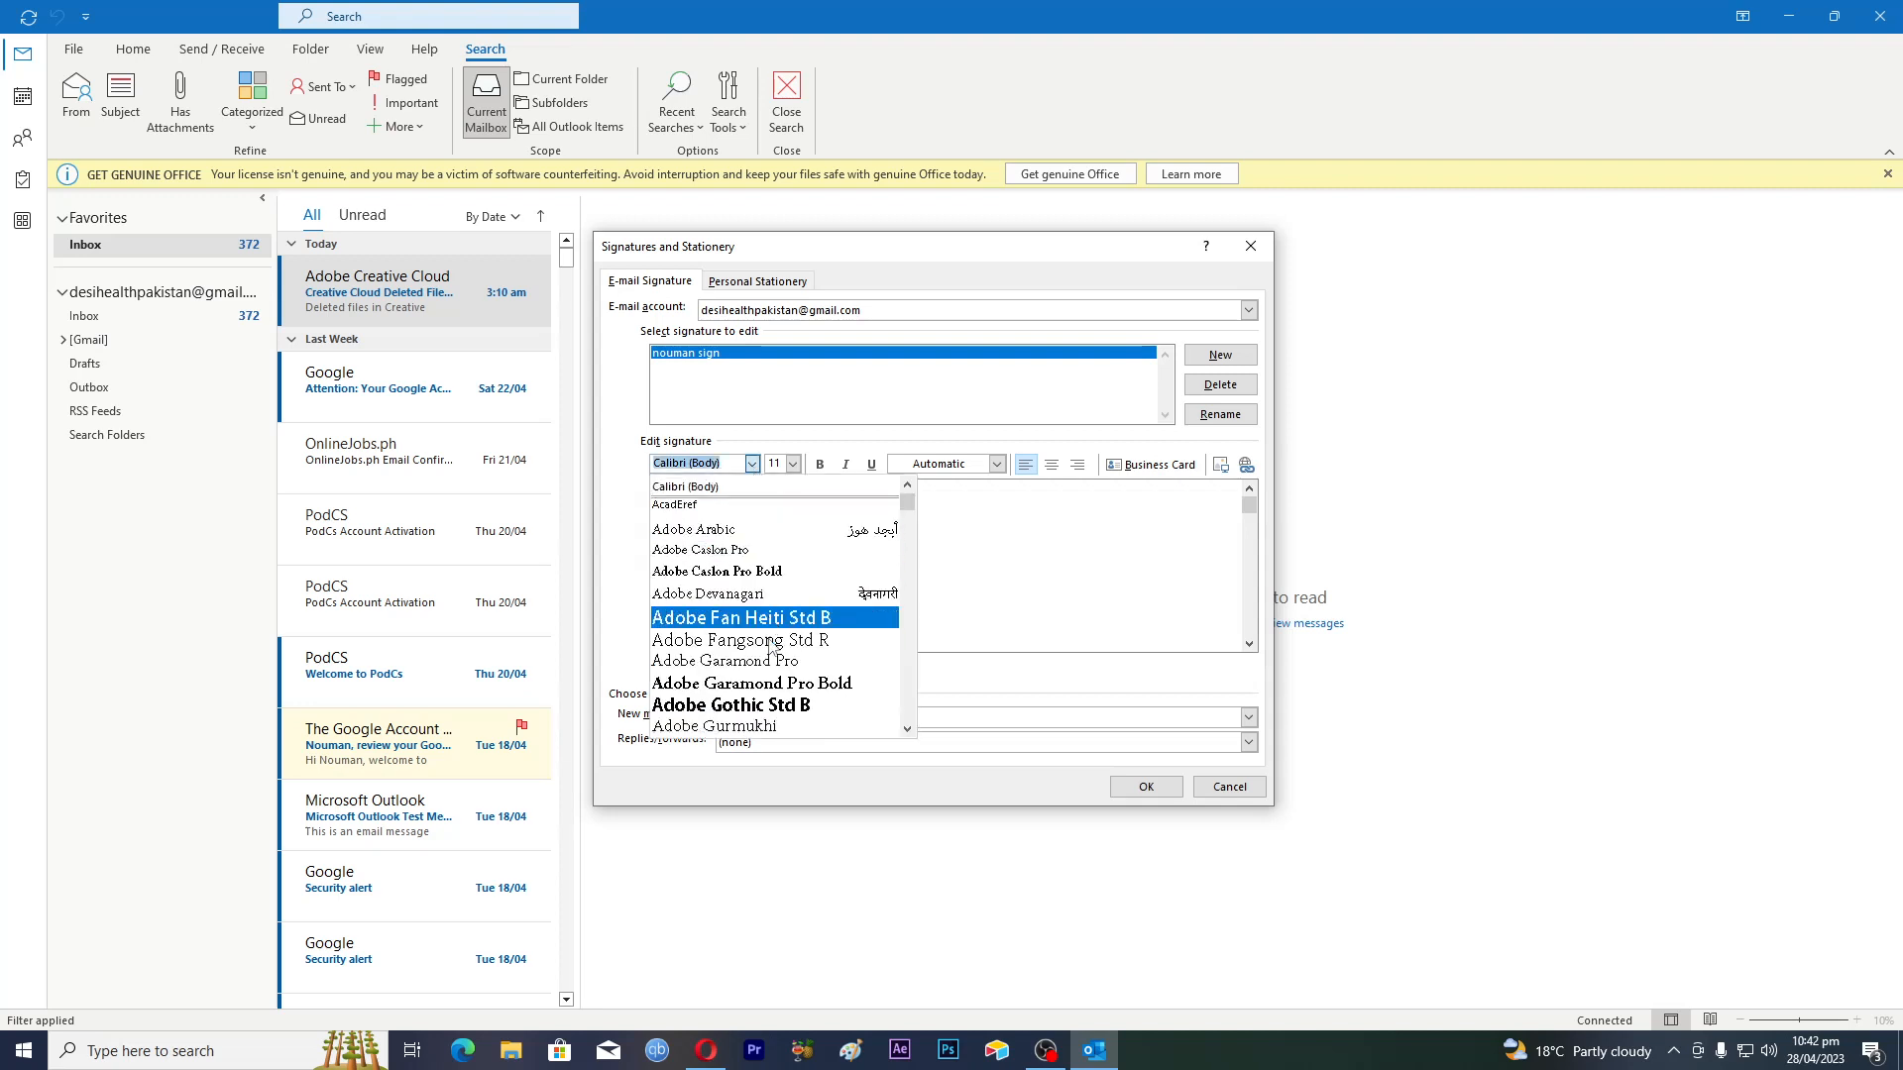
{"action": "scroll", "coordinate": [771, 646], "scroll_direction": "down", "scroll_amount": 7}
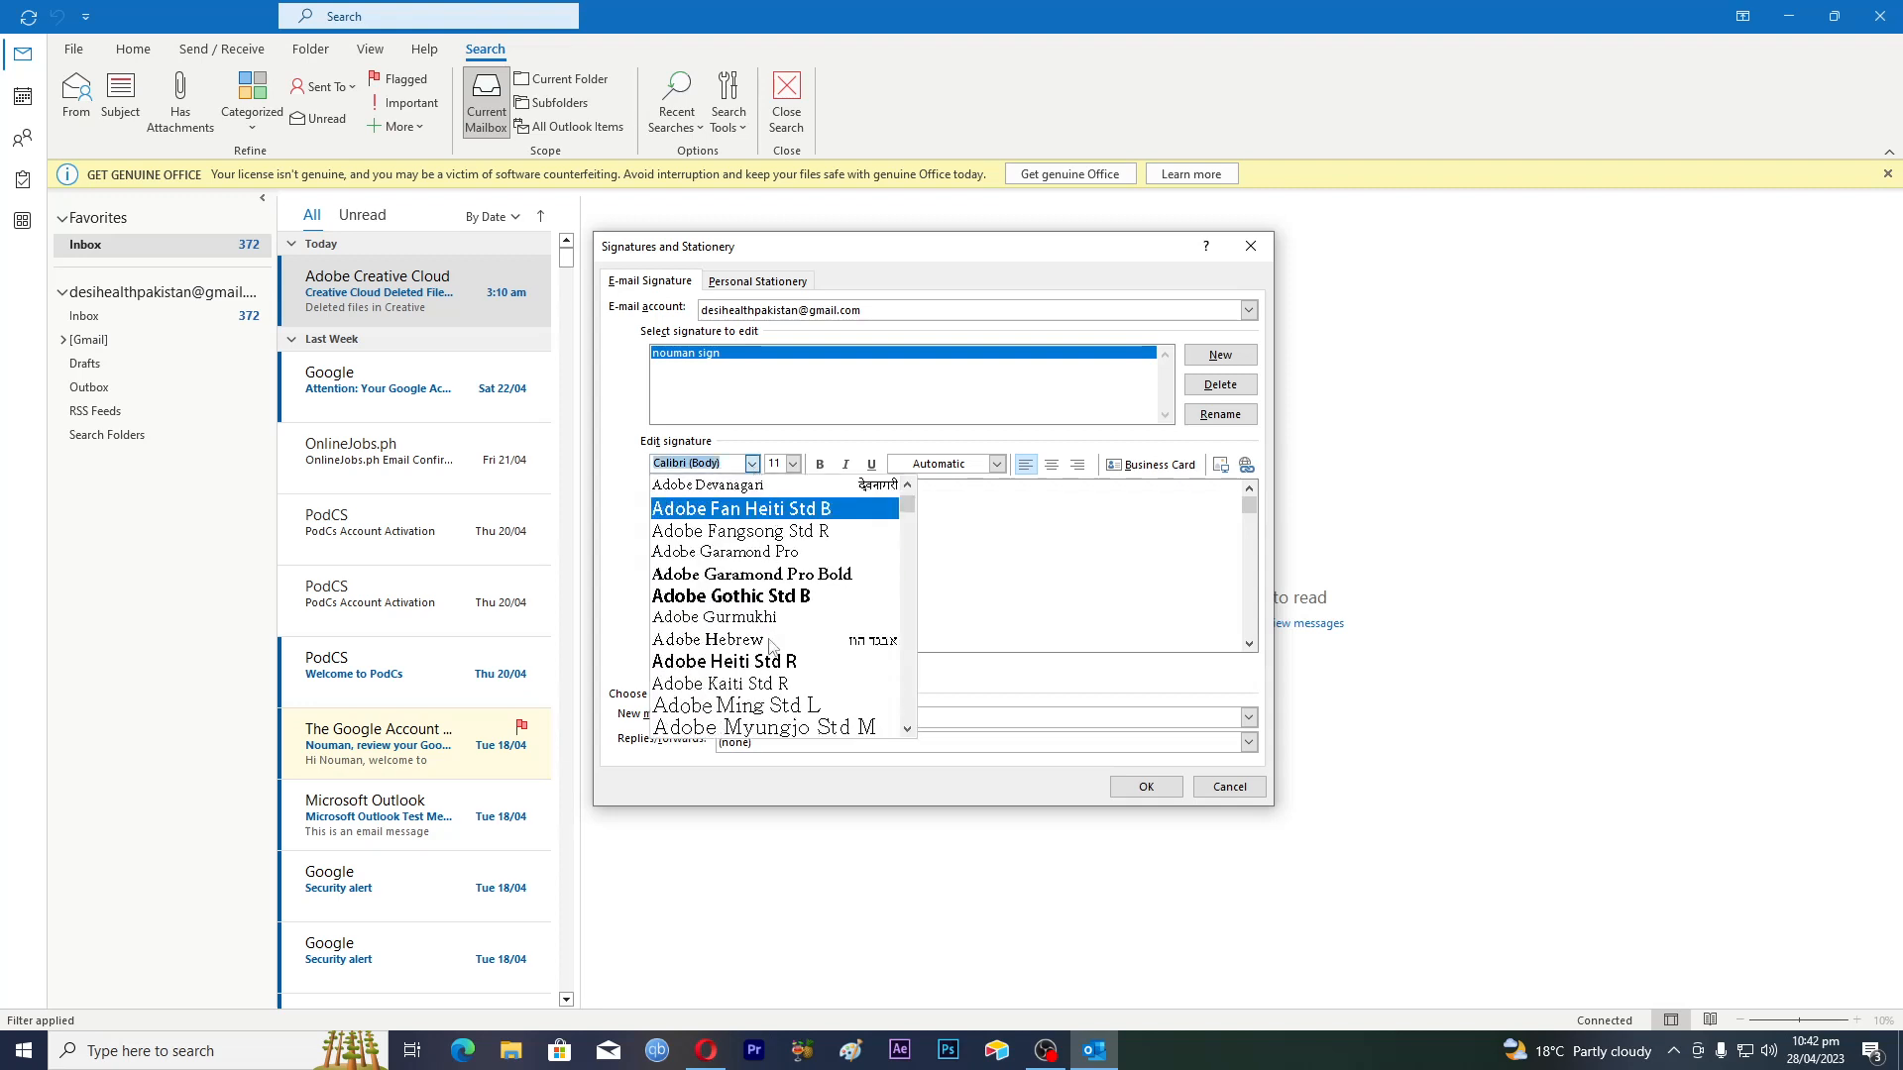
{"action": "scroll", "coordinate": [771, 646], "scroll_direction": "down", "scroll_amount": 6}
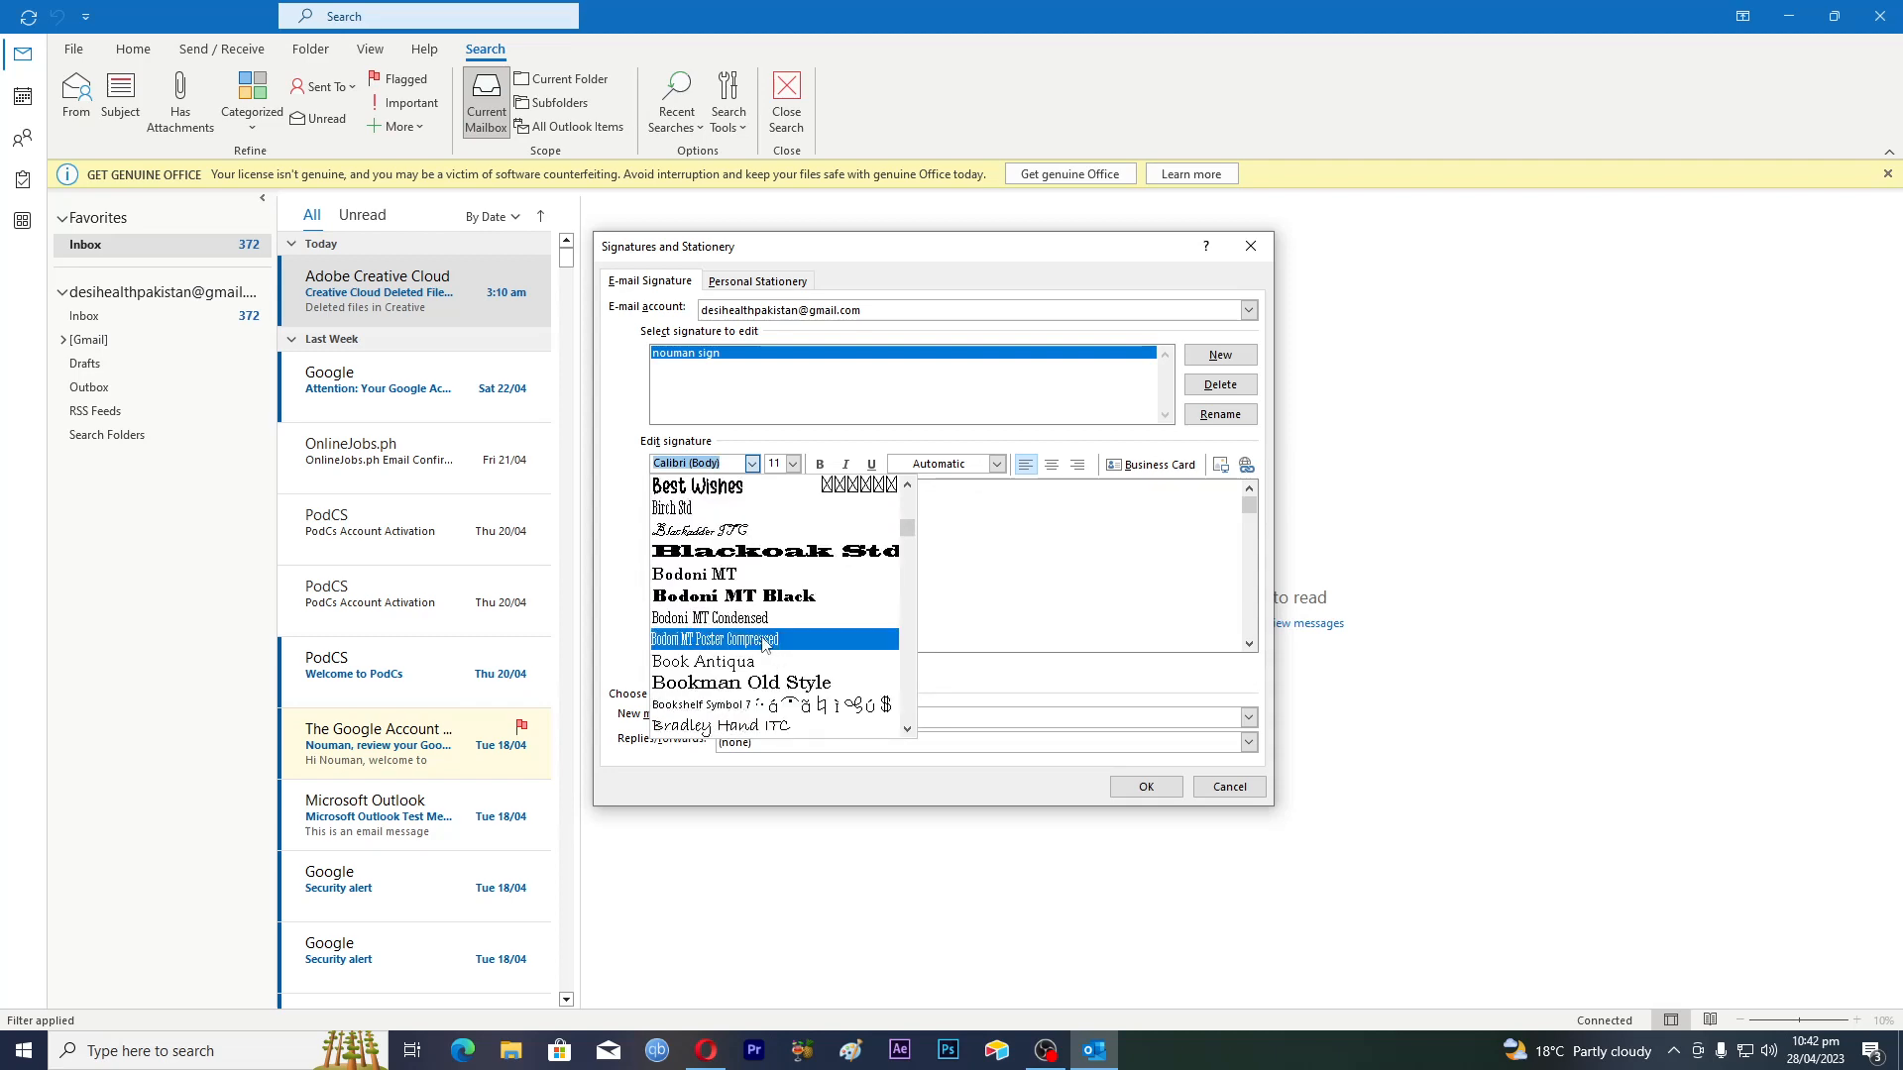
{"action": "left_click", "coordinate": [771, 640]}
{"action": "left_click", "coordinate": [777, 492]}
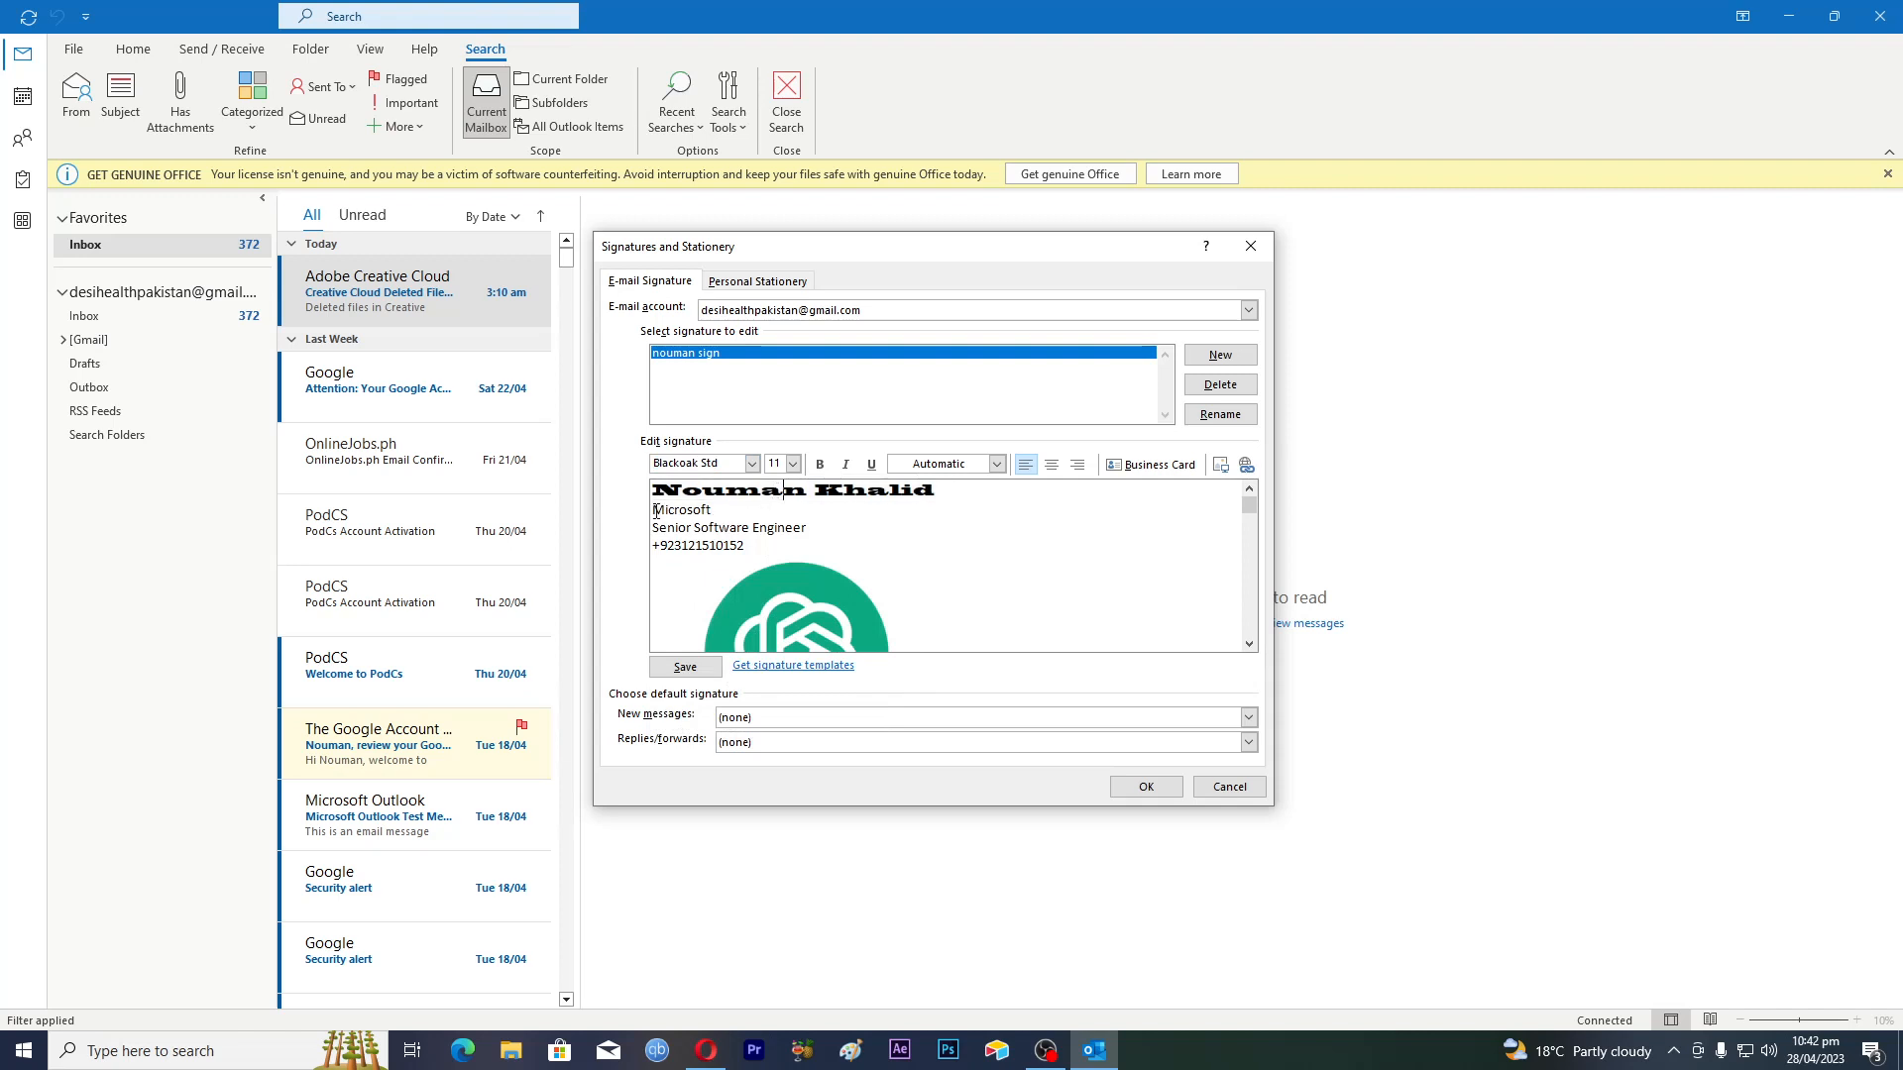
Set the company name Microsoft to the Kozuka Mincho font
{"action": "left_click_drag", "start_coordinate": [654, 512], "coordinate": [715, 512]}
{"action": "left_click", "coordinate": [752, 465]}
{"action": "scroll", "coordinate": [757, 627], "scroll_direction": "down", "scroll_amount": 10}
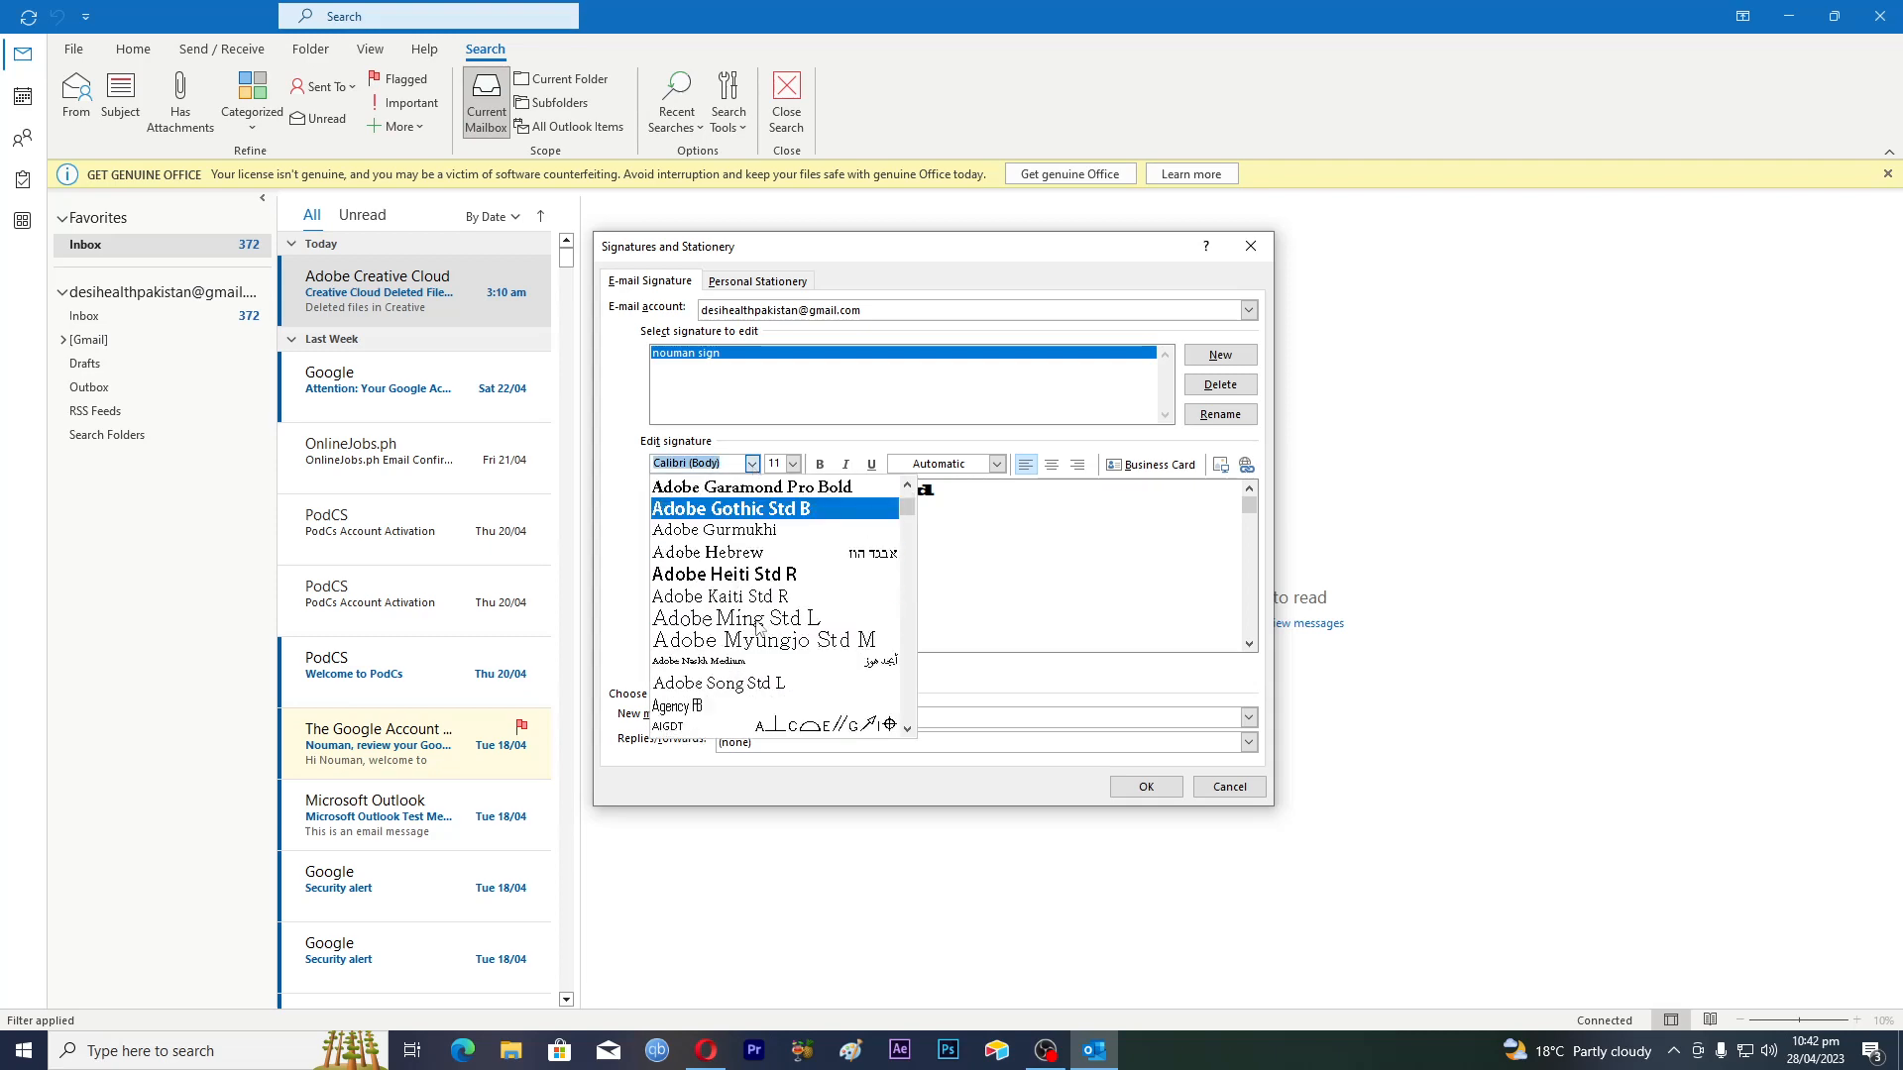
{"action": "scroll", "coordinate": [757, 626], "scroll_direction": "down", "scroll_amount": 3}
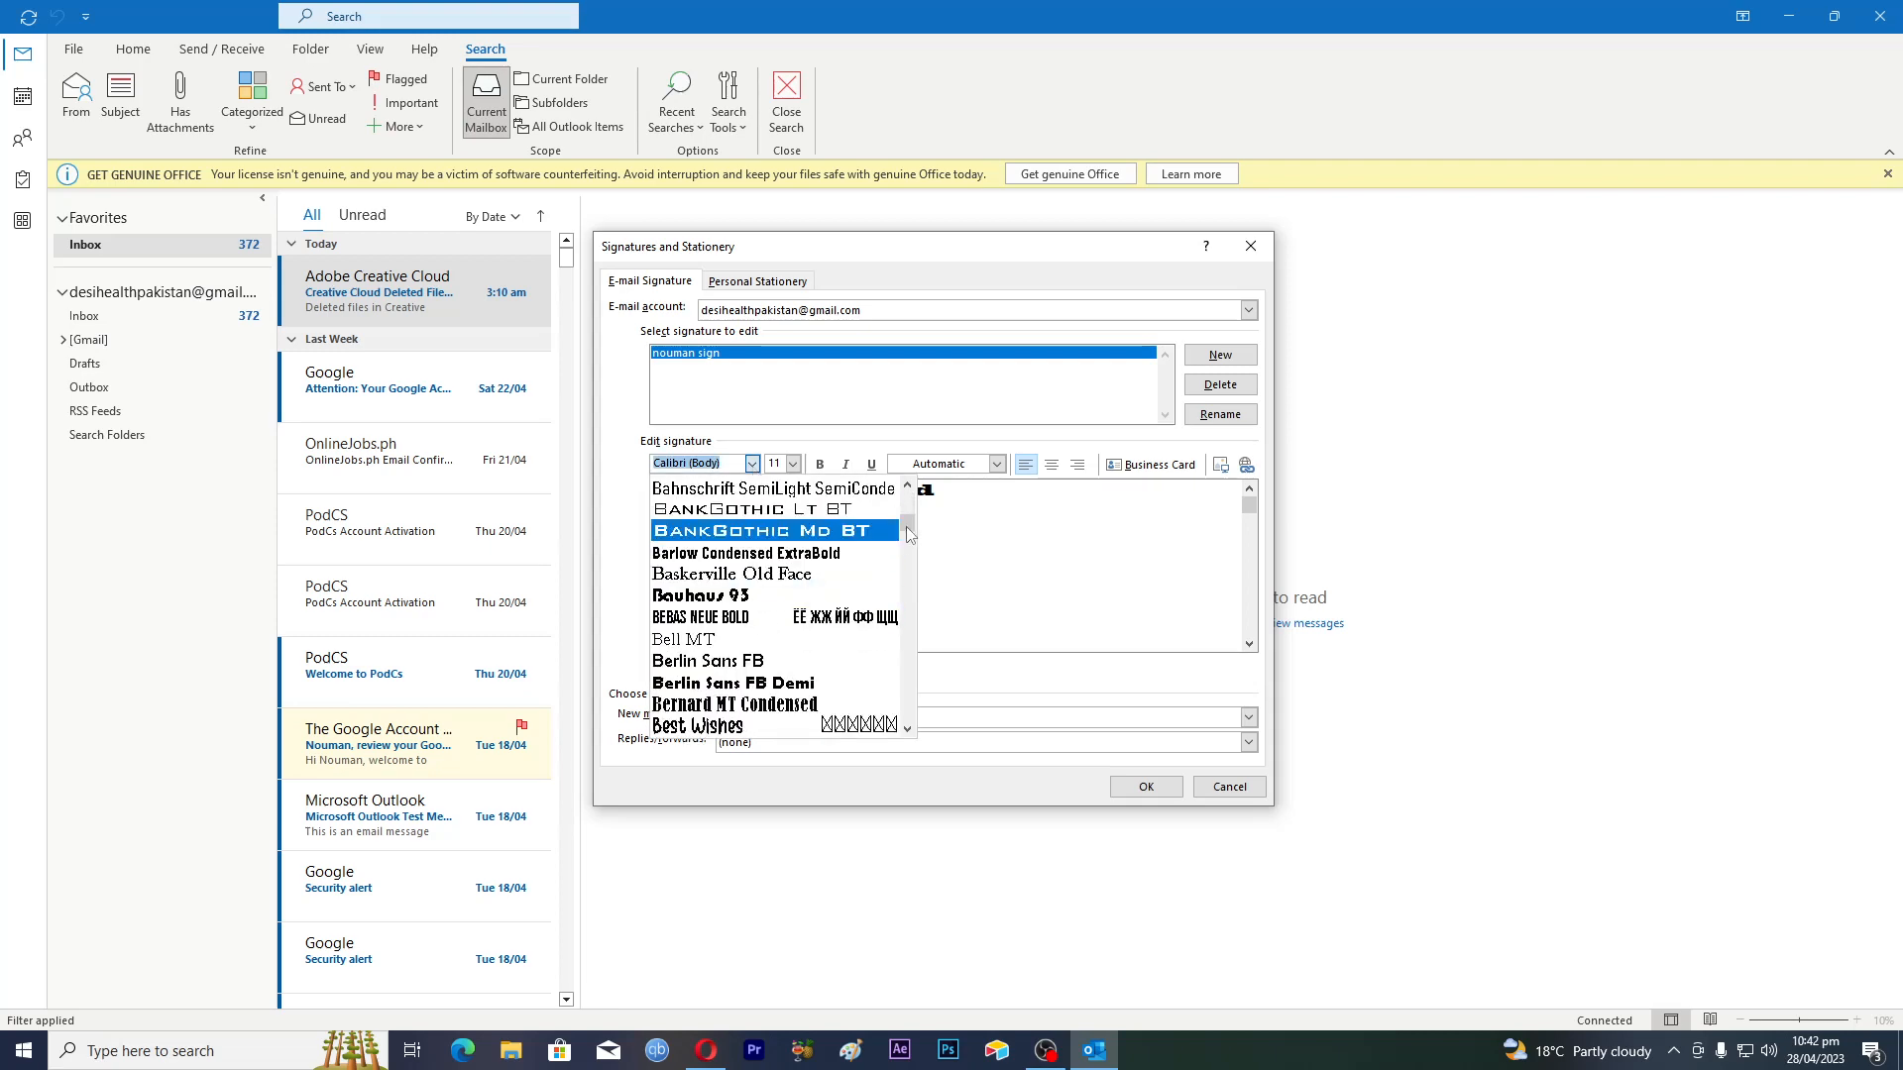
{"action": "left_click_drag", "start_coordinate": [908, 535], "coordinate": [910, 612]}
{"action": "left_click", "coordinate": [771, 555]}
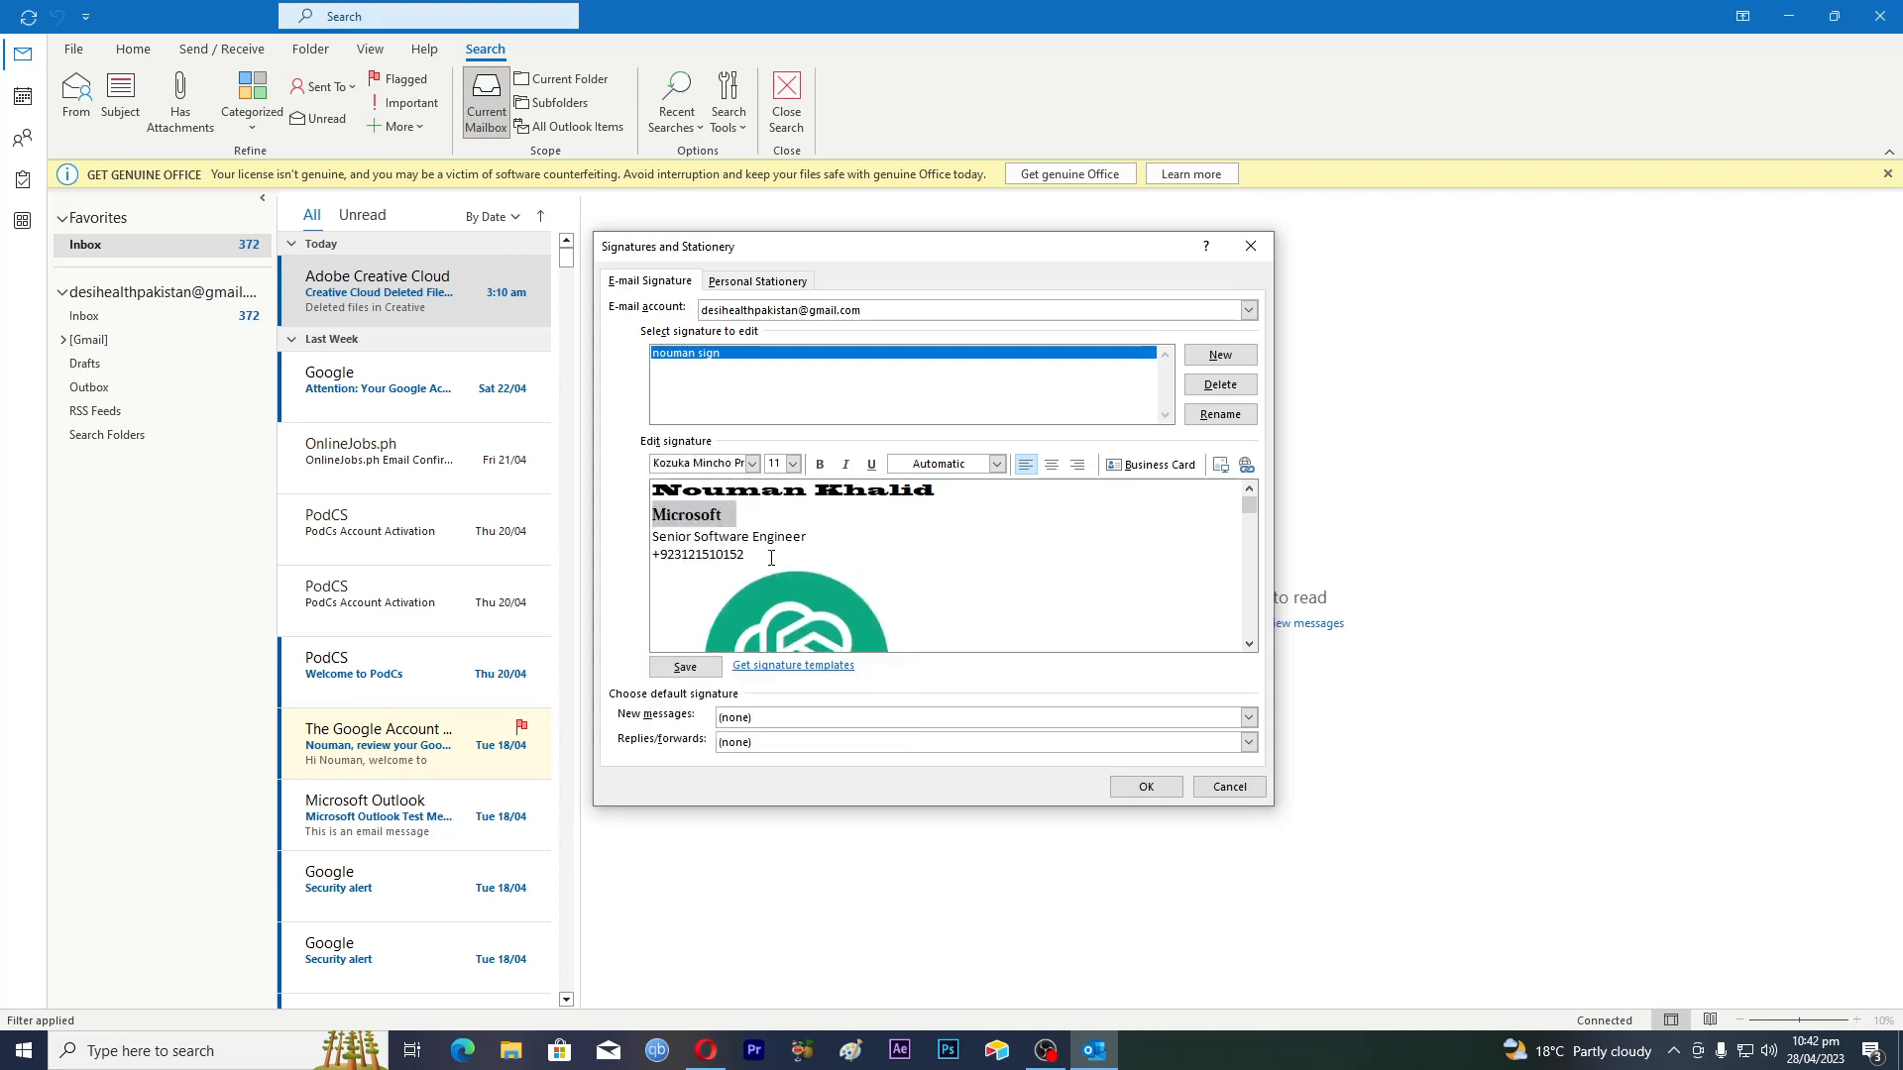
{"action": "left_click", "coordinate": [751, 545]}
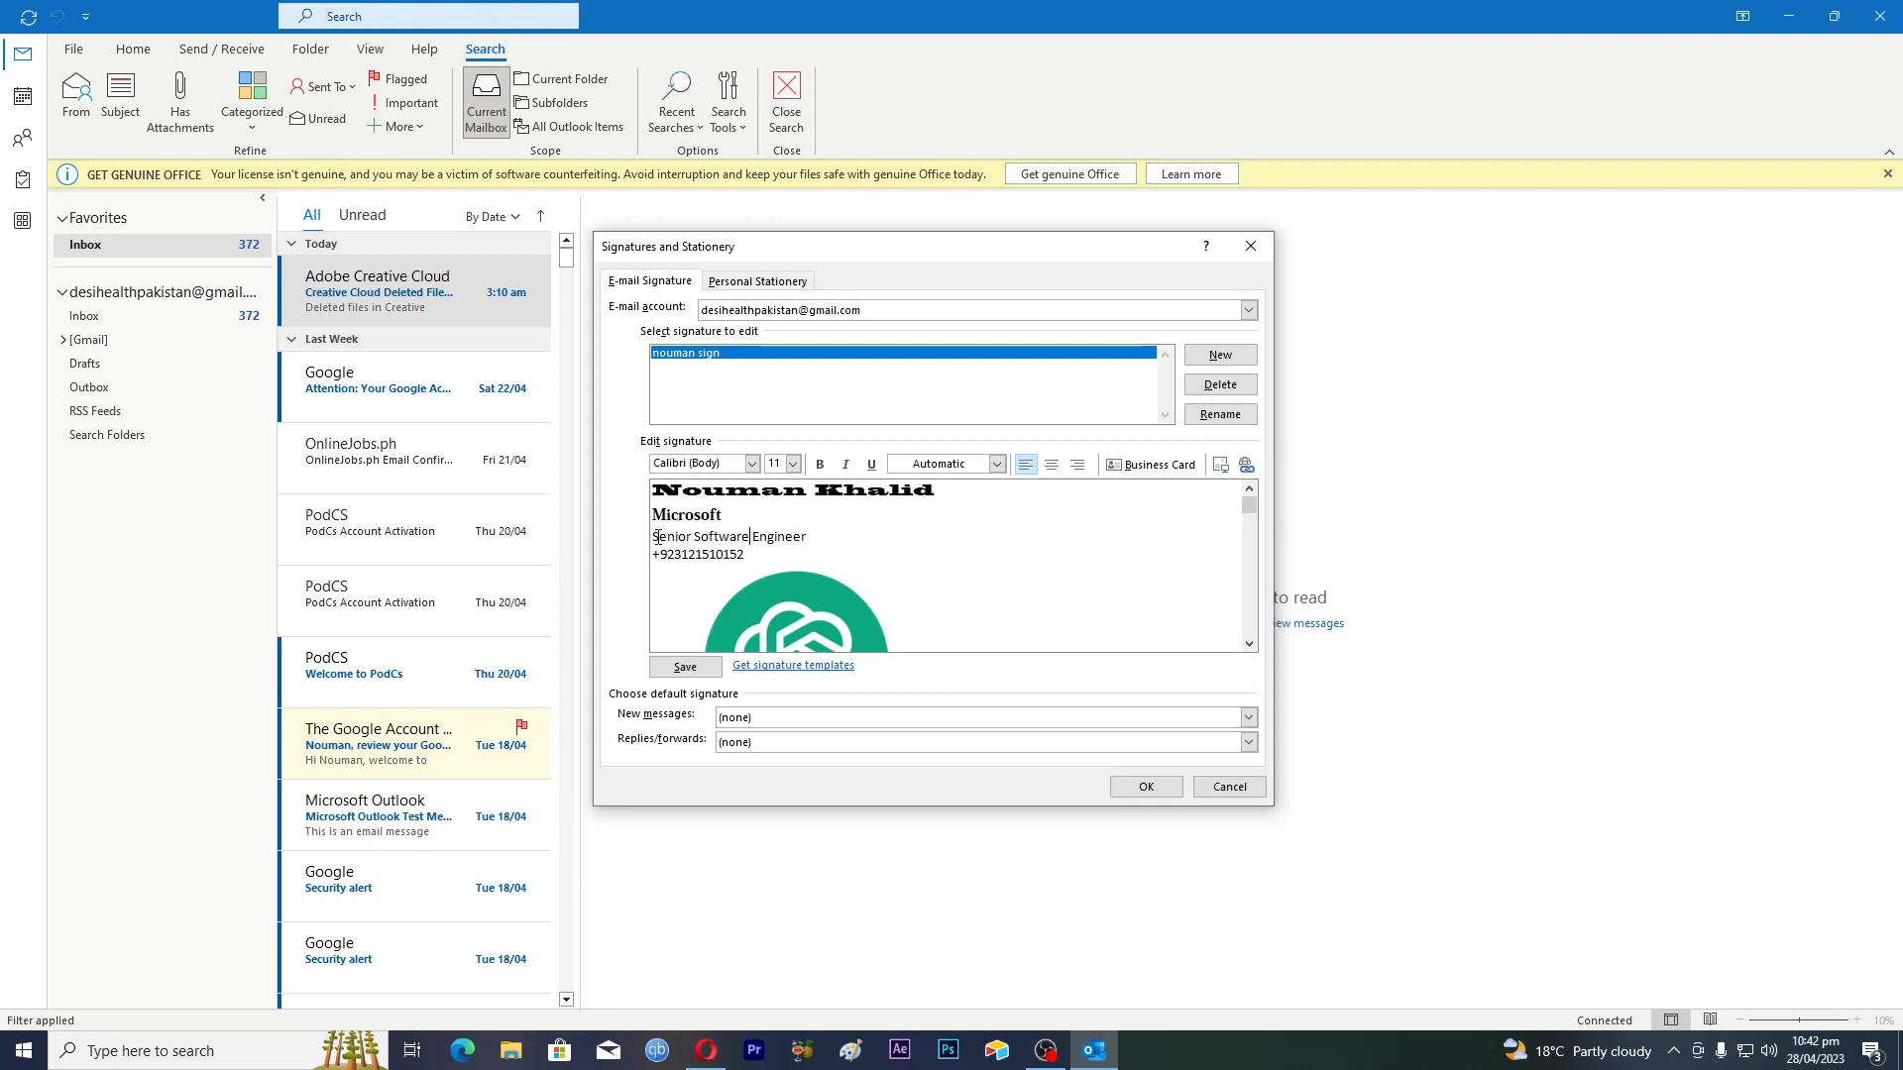
Make the job title and phone number lines size 16 and bold
{"action": "left_click_drag", "start_coordinate": [655, 540], "coordinate": [745, 556]}
{"action": "left_click", "coordinate": [793, 469]}
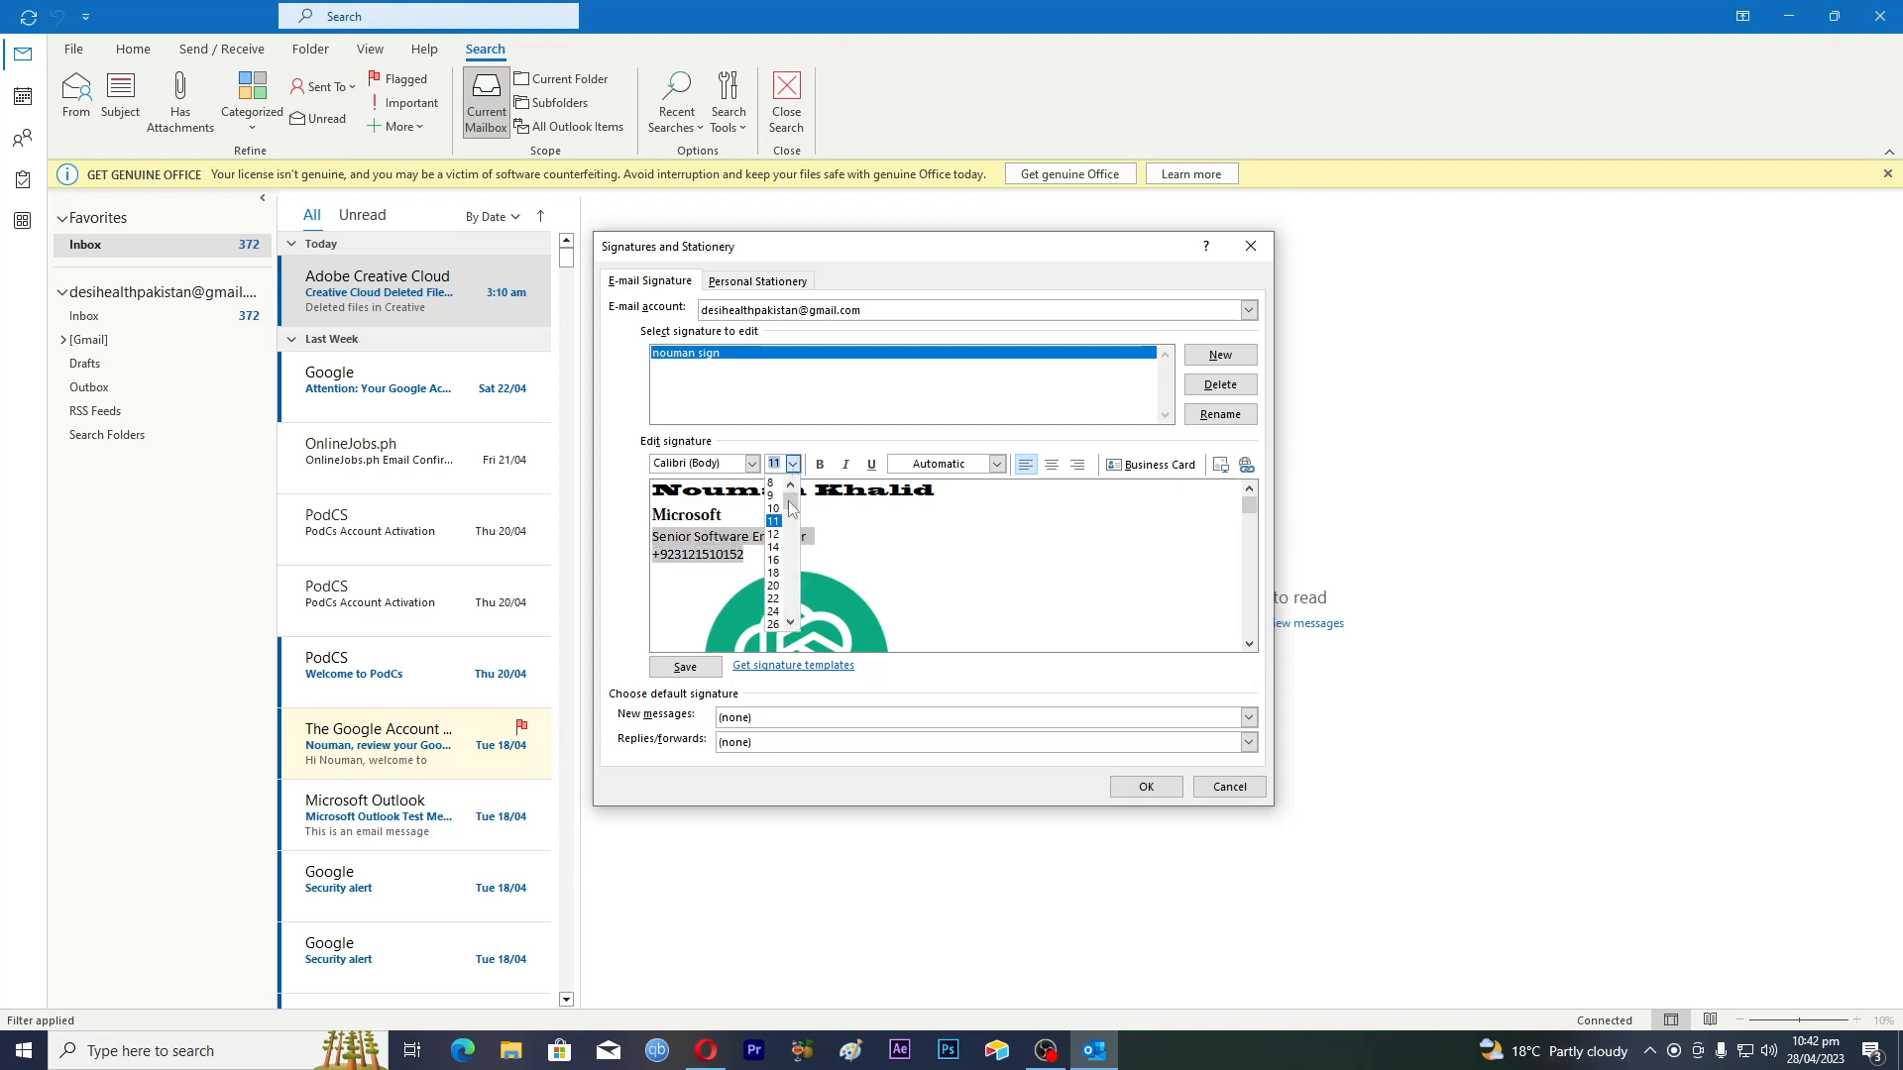
{"action": "left_click", "coordinate": [774, 560]}
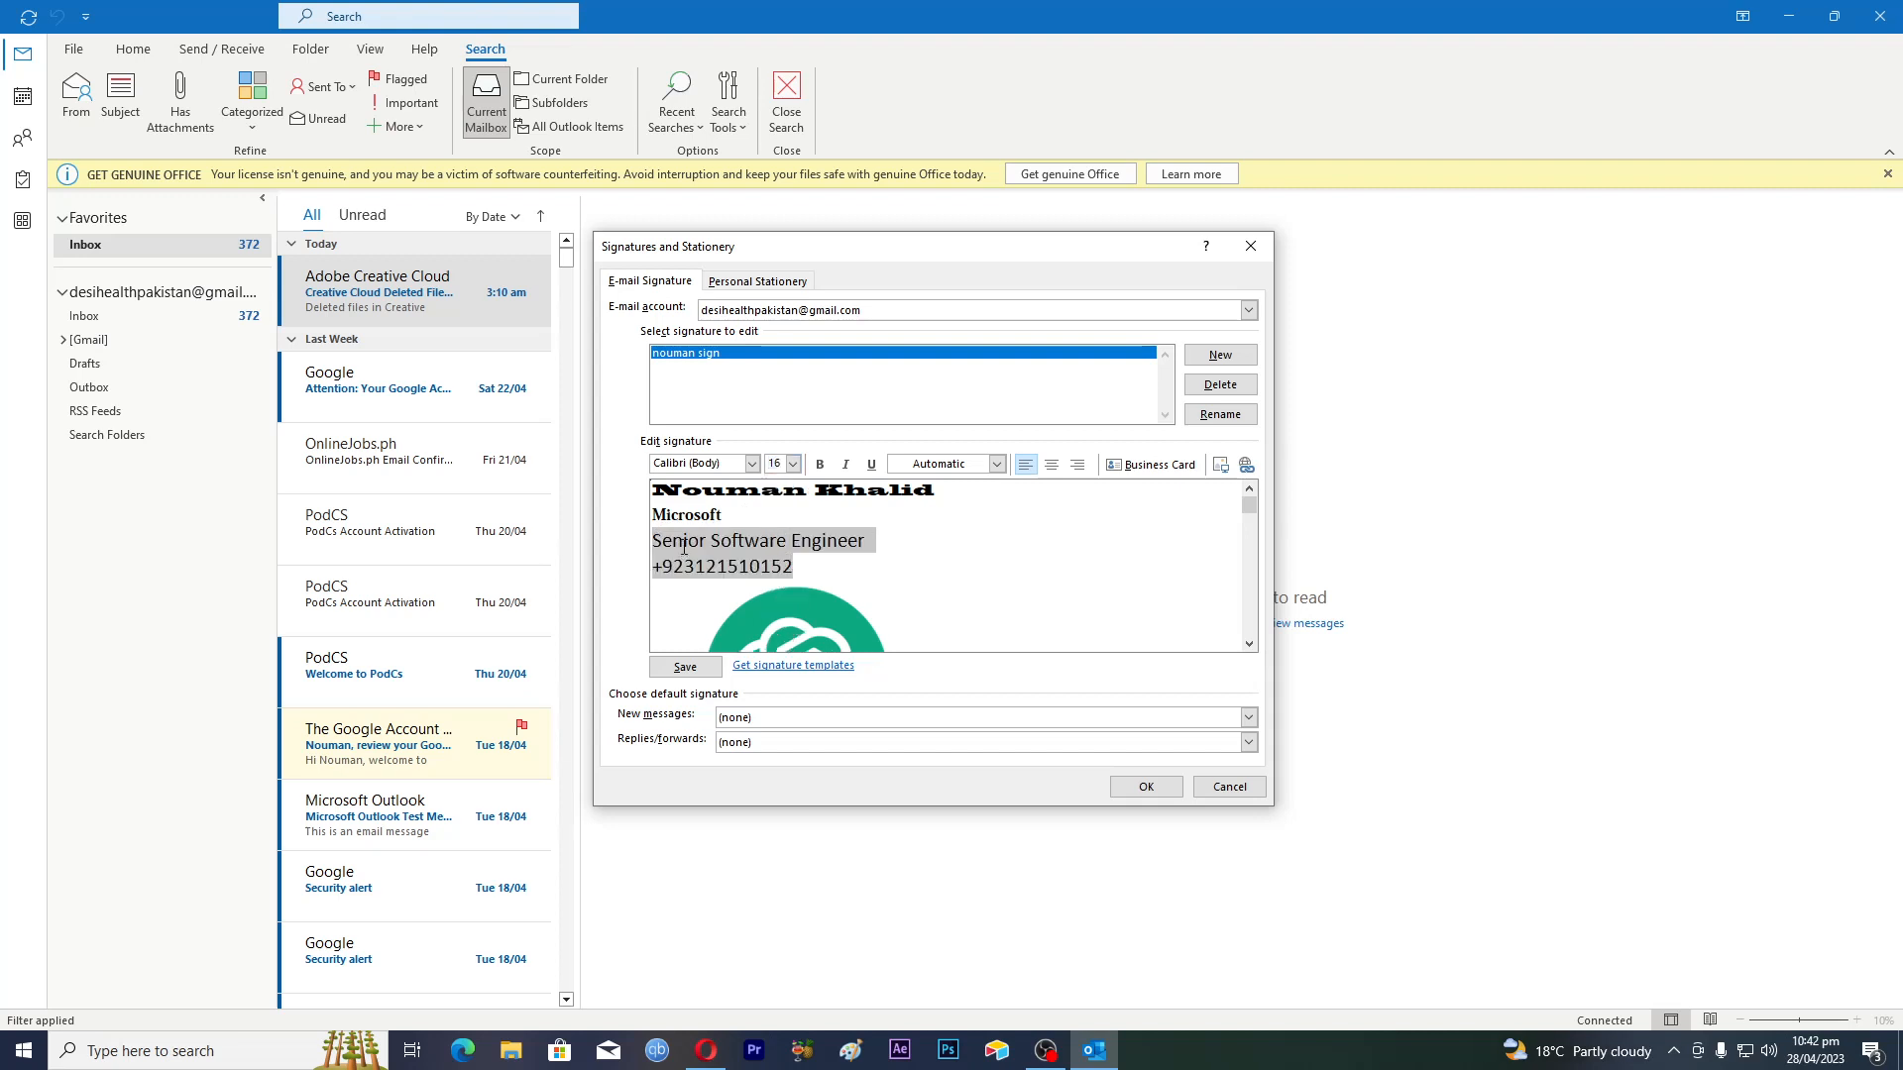
{"action": "left_click", "coordinate": [819, 465]}
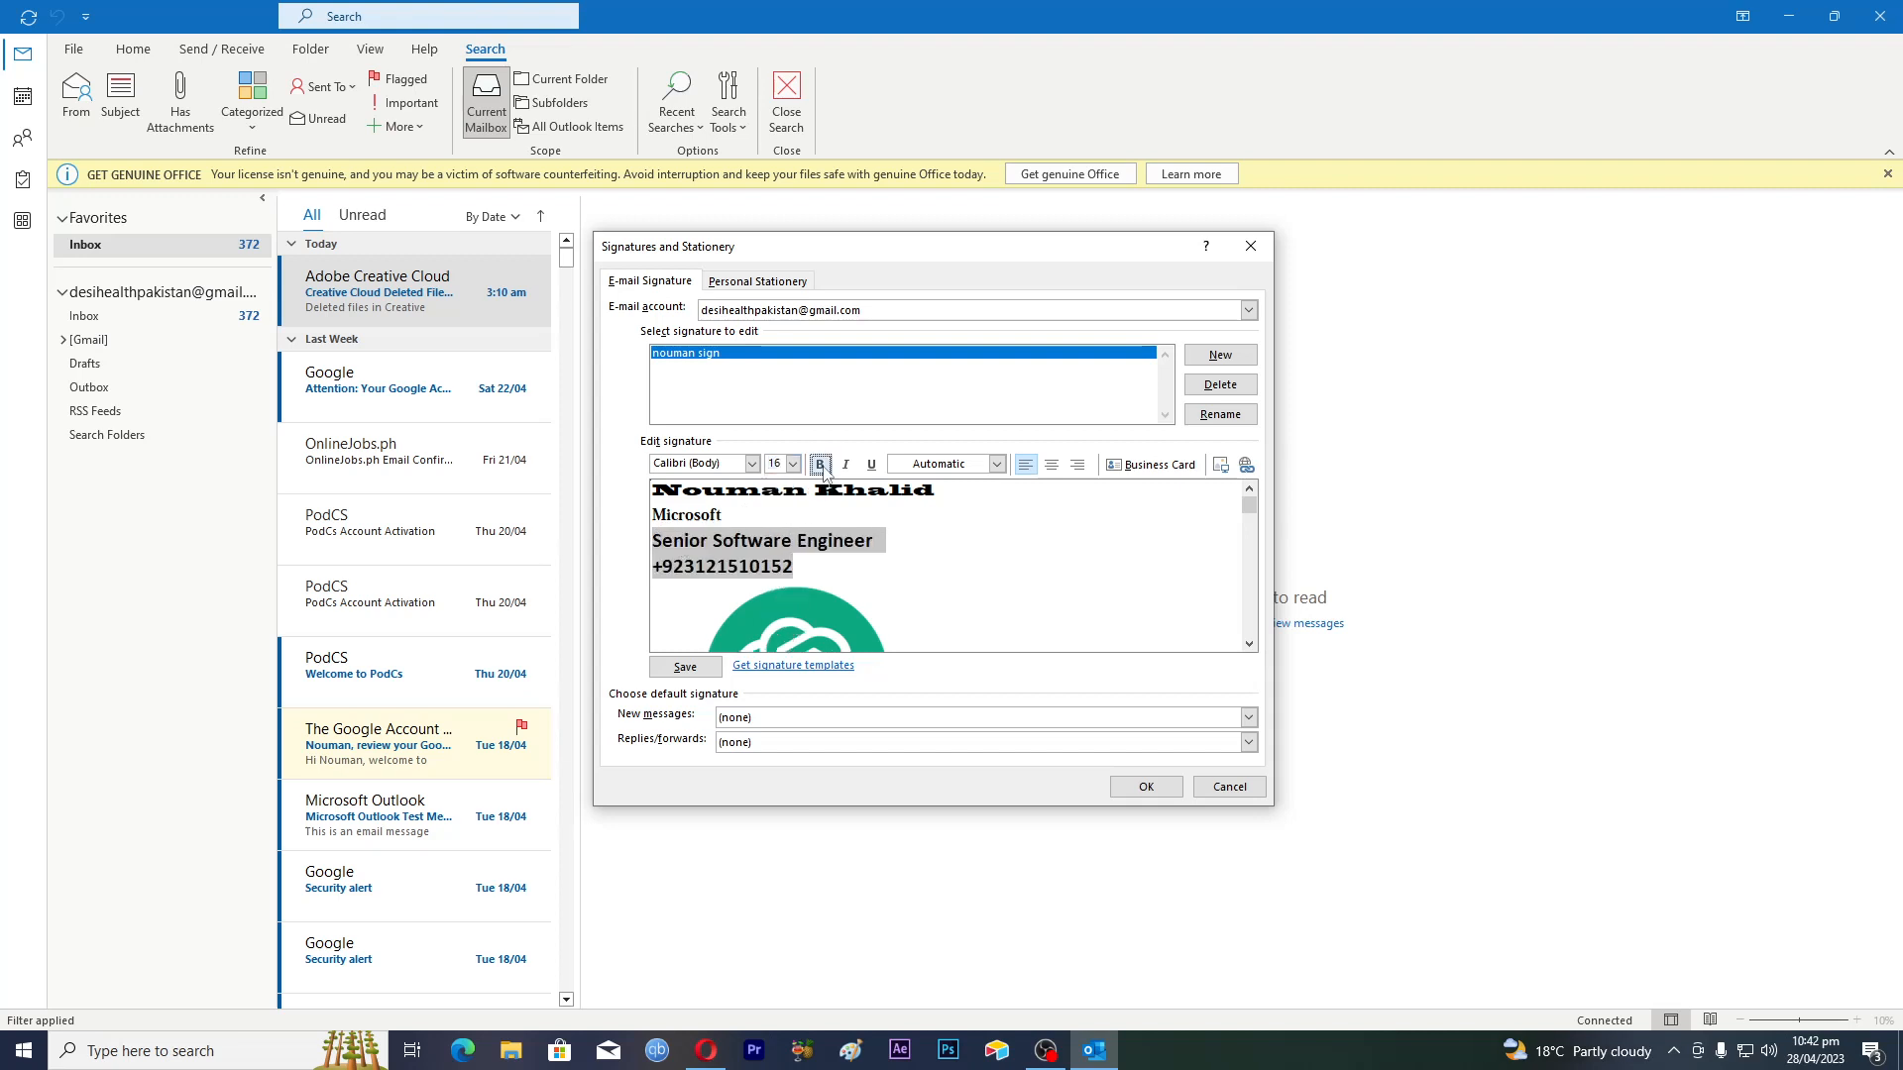
{"action": "left_click", "coordinate": [739, 570]}
Make the phone number italic and underlined
{"action": "left_click_drag", "start_coordinate": [653, 570], "coordinate": [799, 570]}
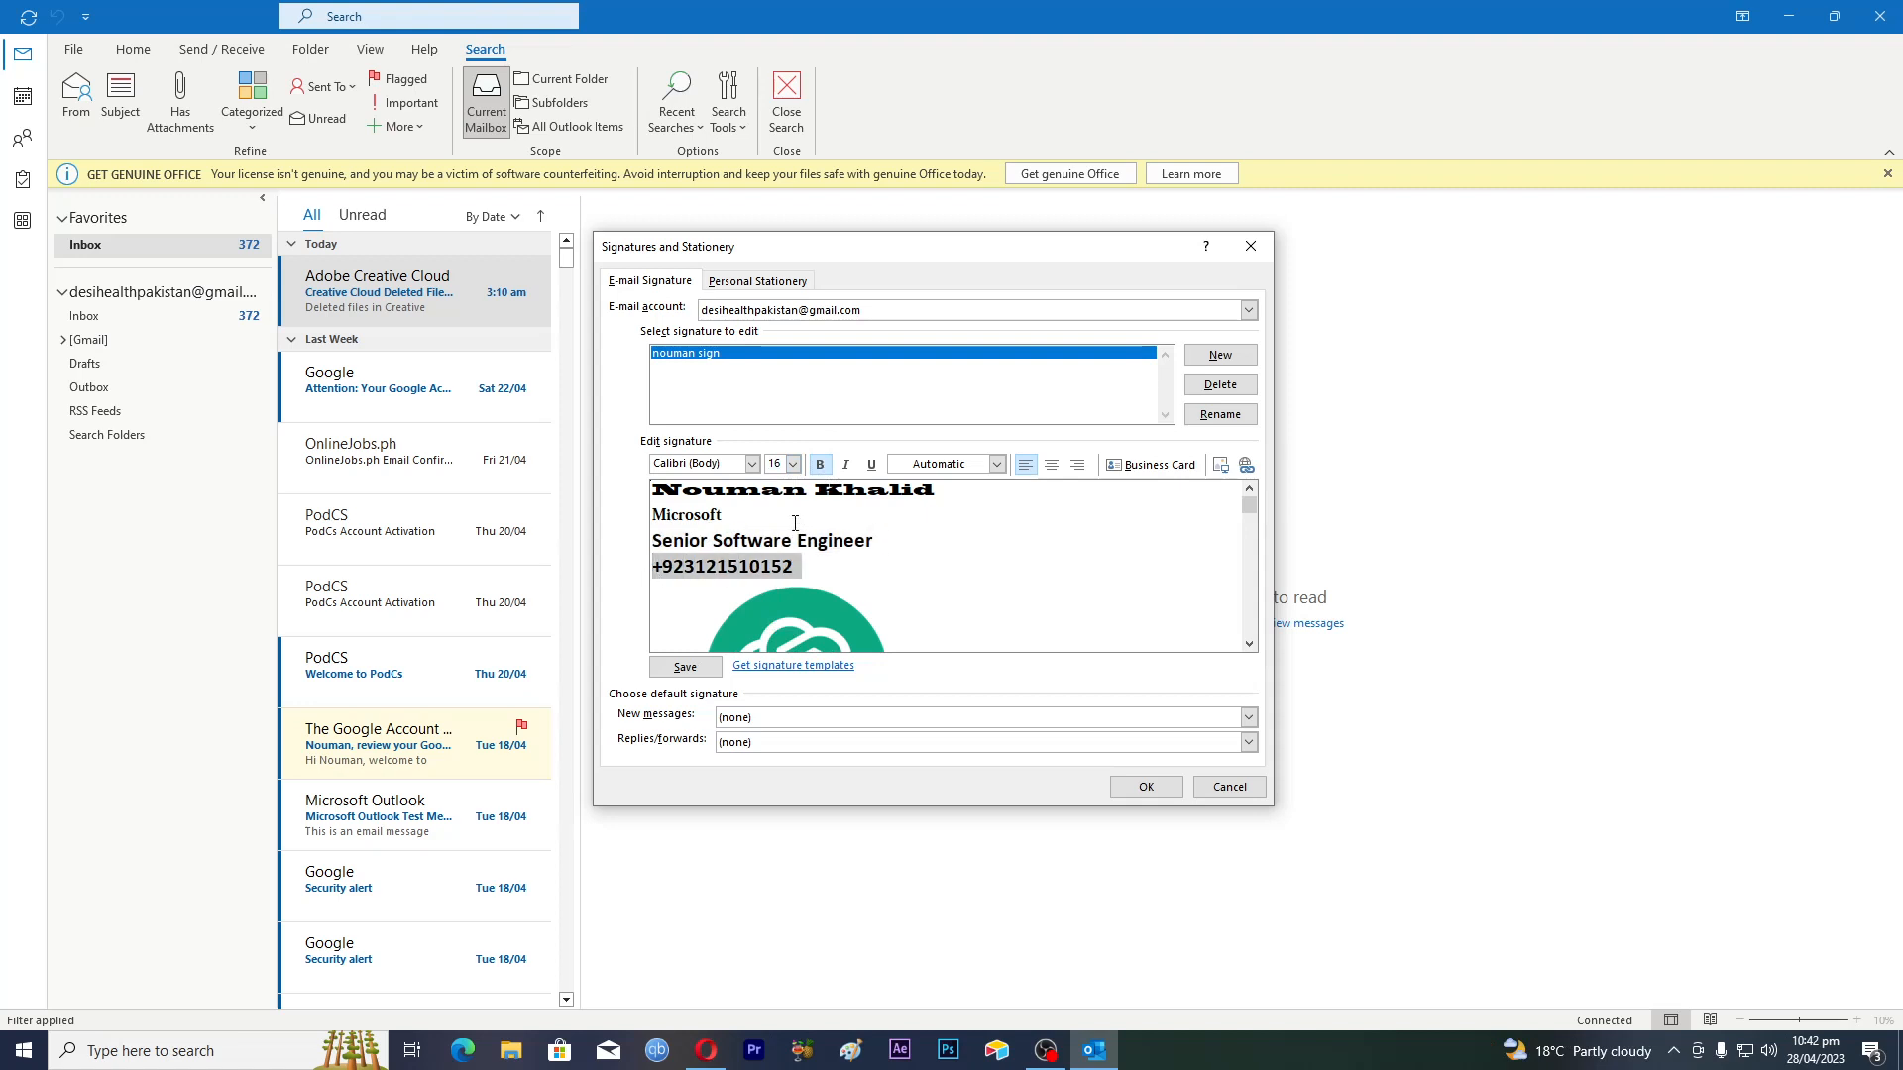
{"action": "left_click", "coordinate": [845, 465]}
{"action": "left_click", "coordinate": [872, 464]}
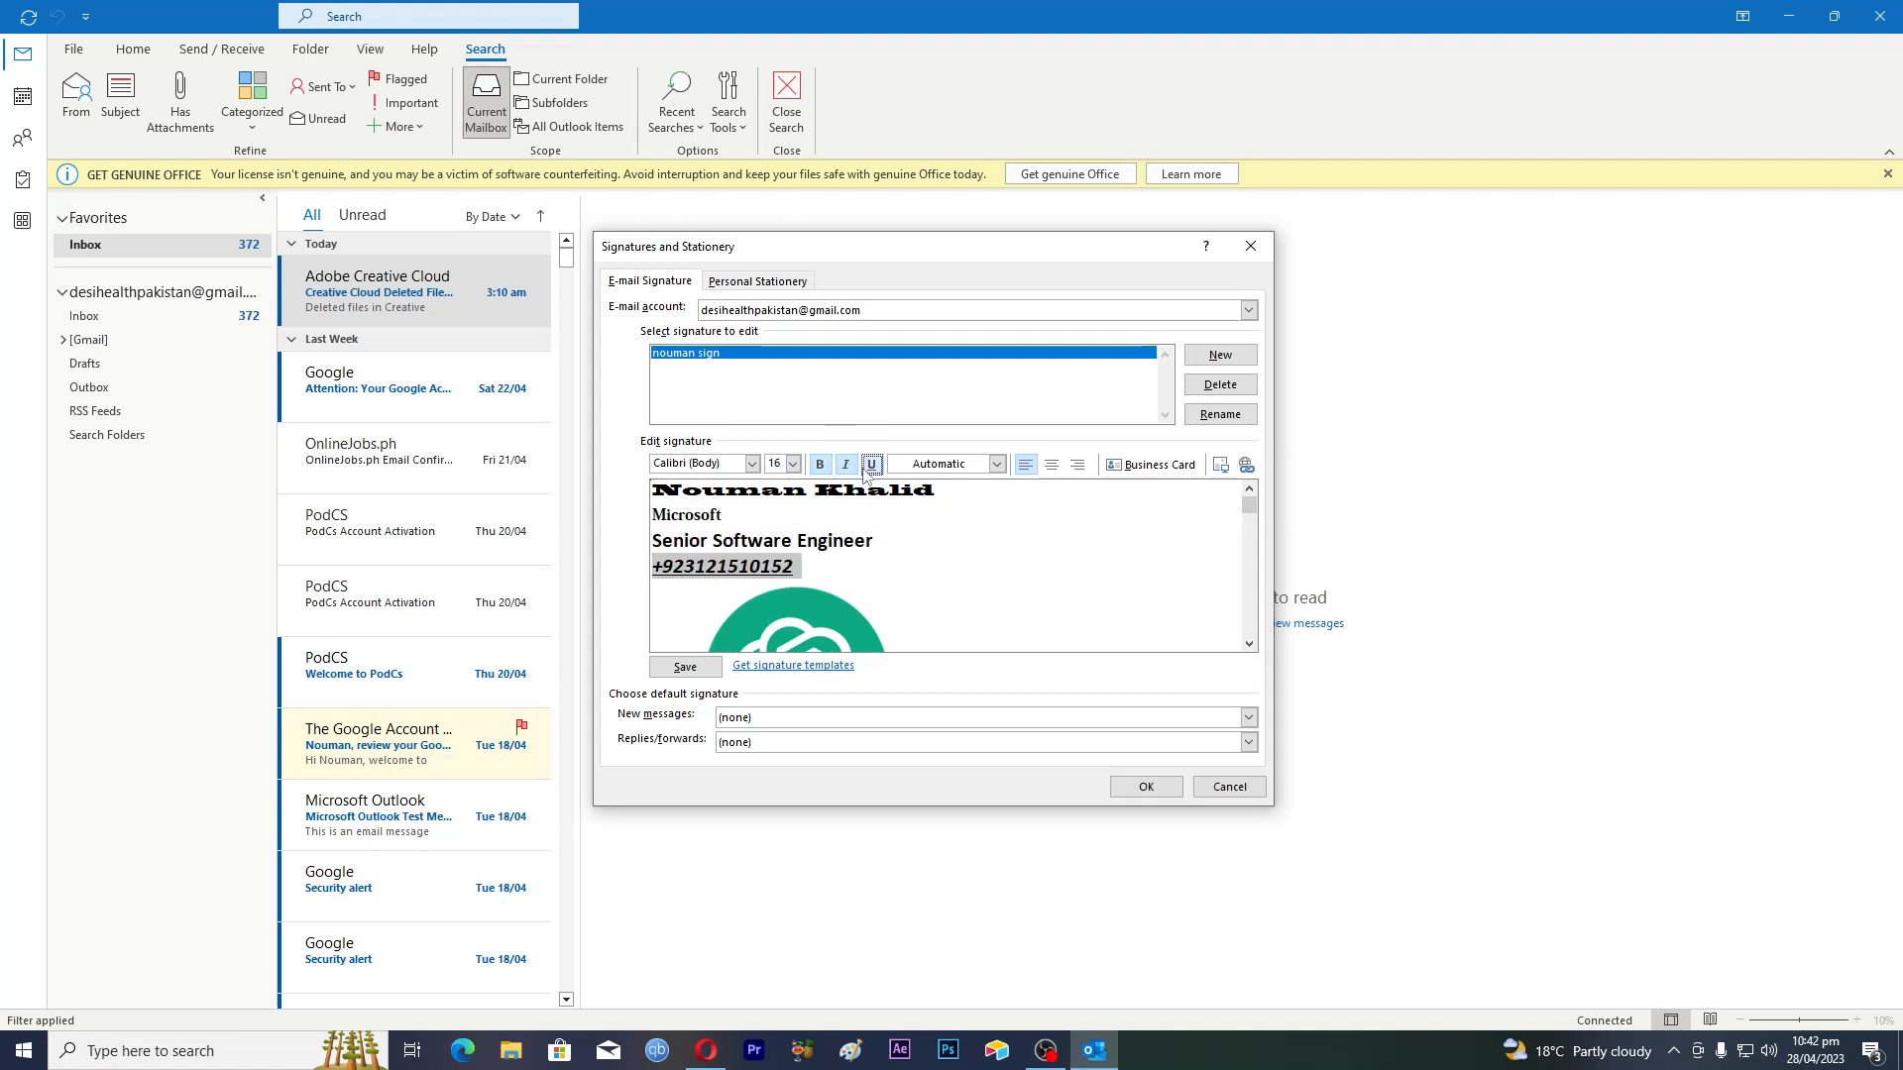
{"action": "left_click", "coordinate": [836, 561]}
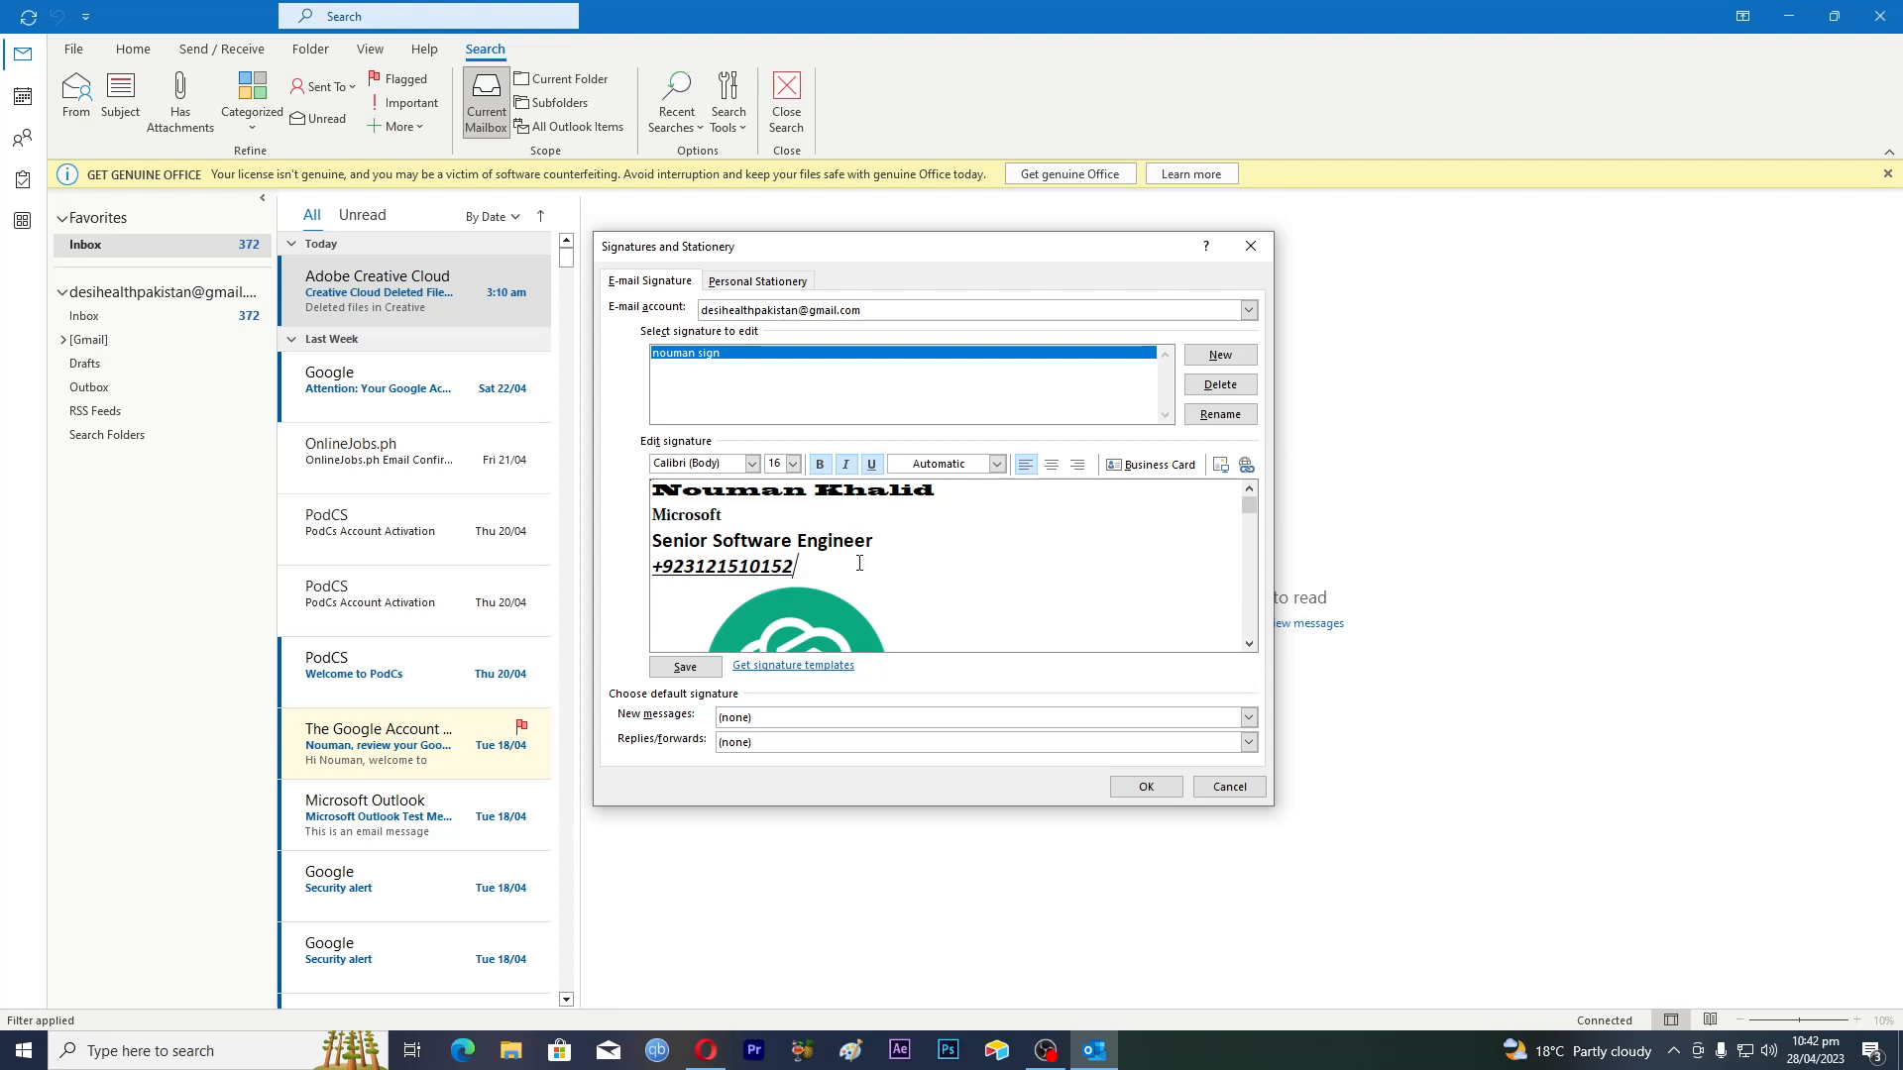
Colour the Senior Software Engineer title line orange using the font colour theme swatch
{"action": "left_click", "coordinate": [997, 464]}
{"action": "left_click", "coordinate": [997, 465]}
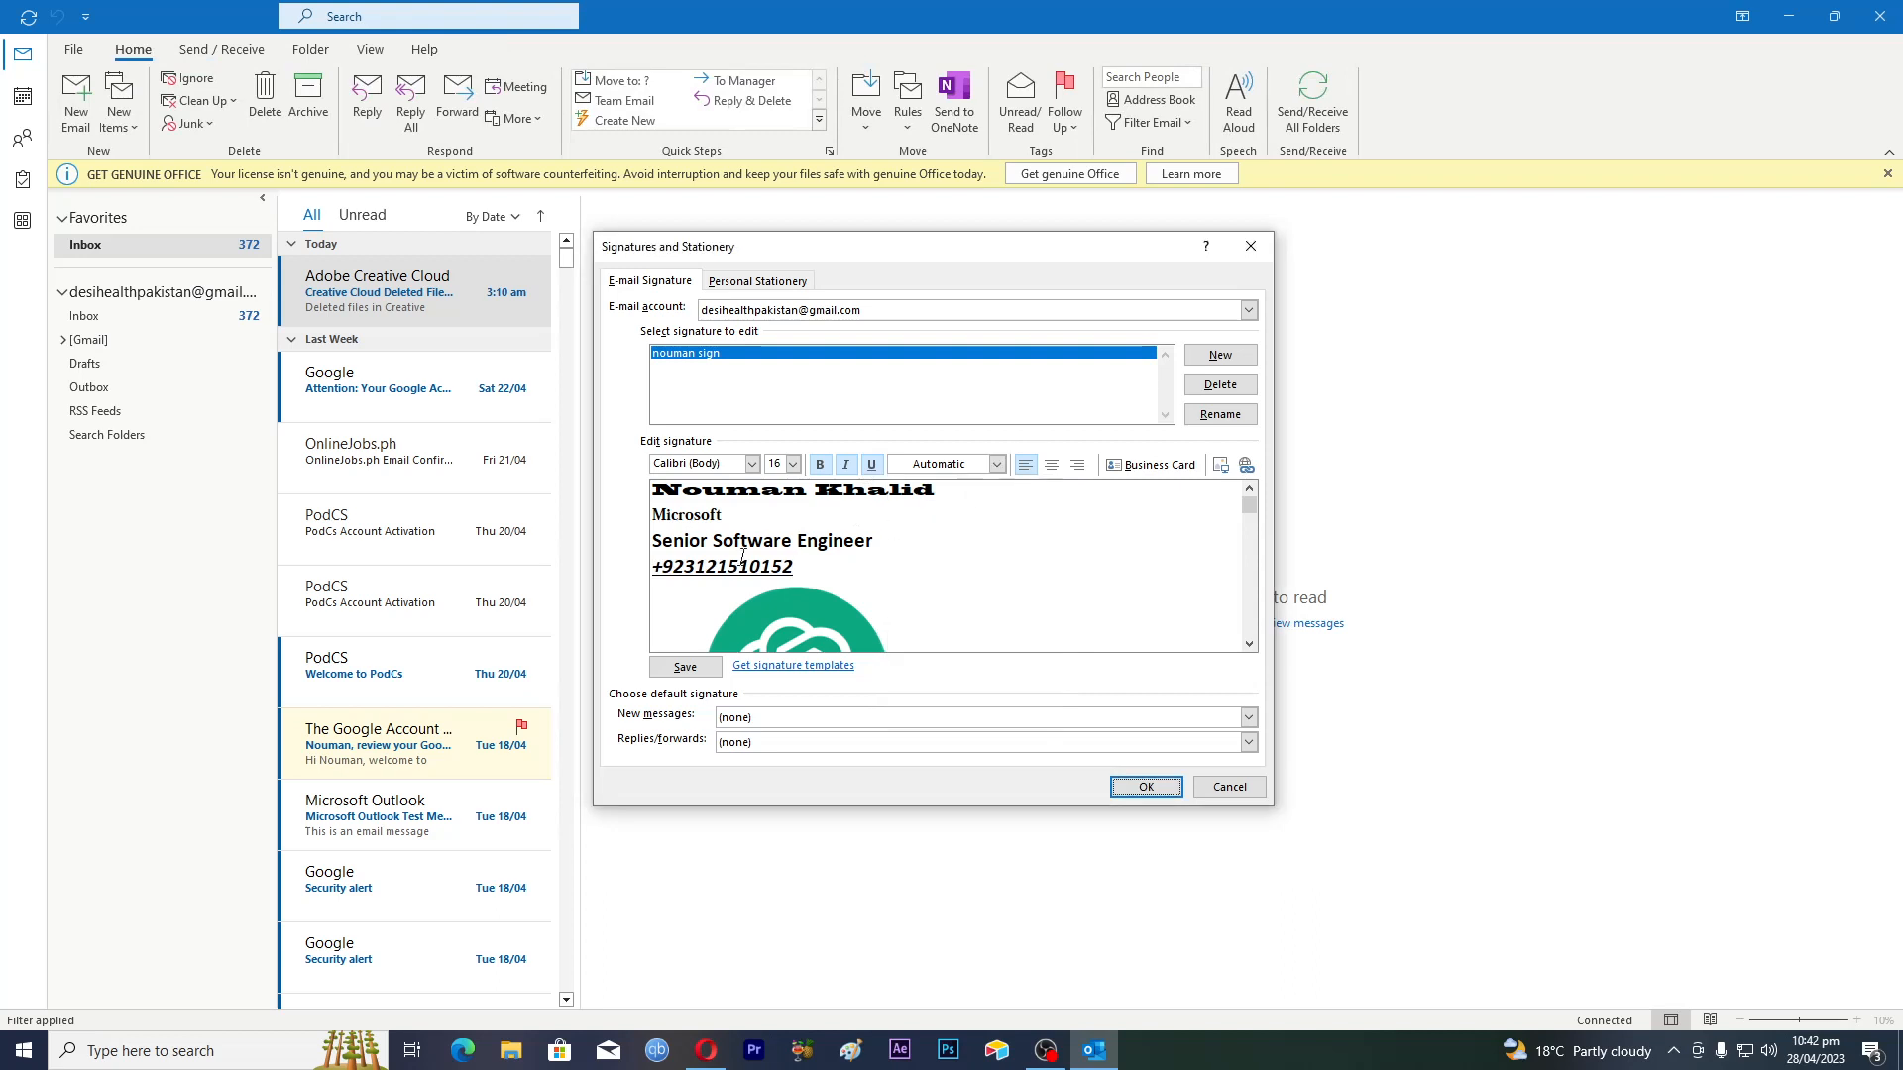
{"action": "left_click_drag", "start_coordinate": [654, 540], "coordinate": [819, 540]}
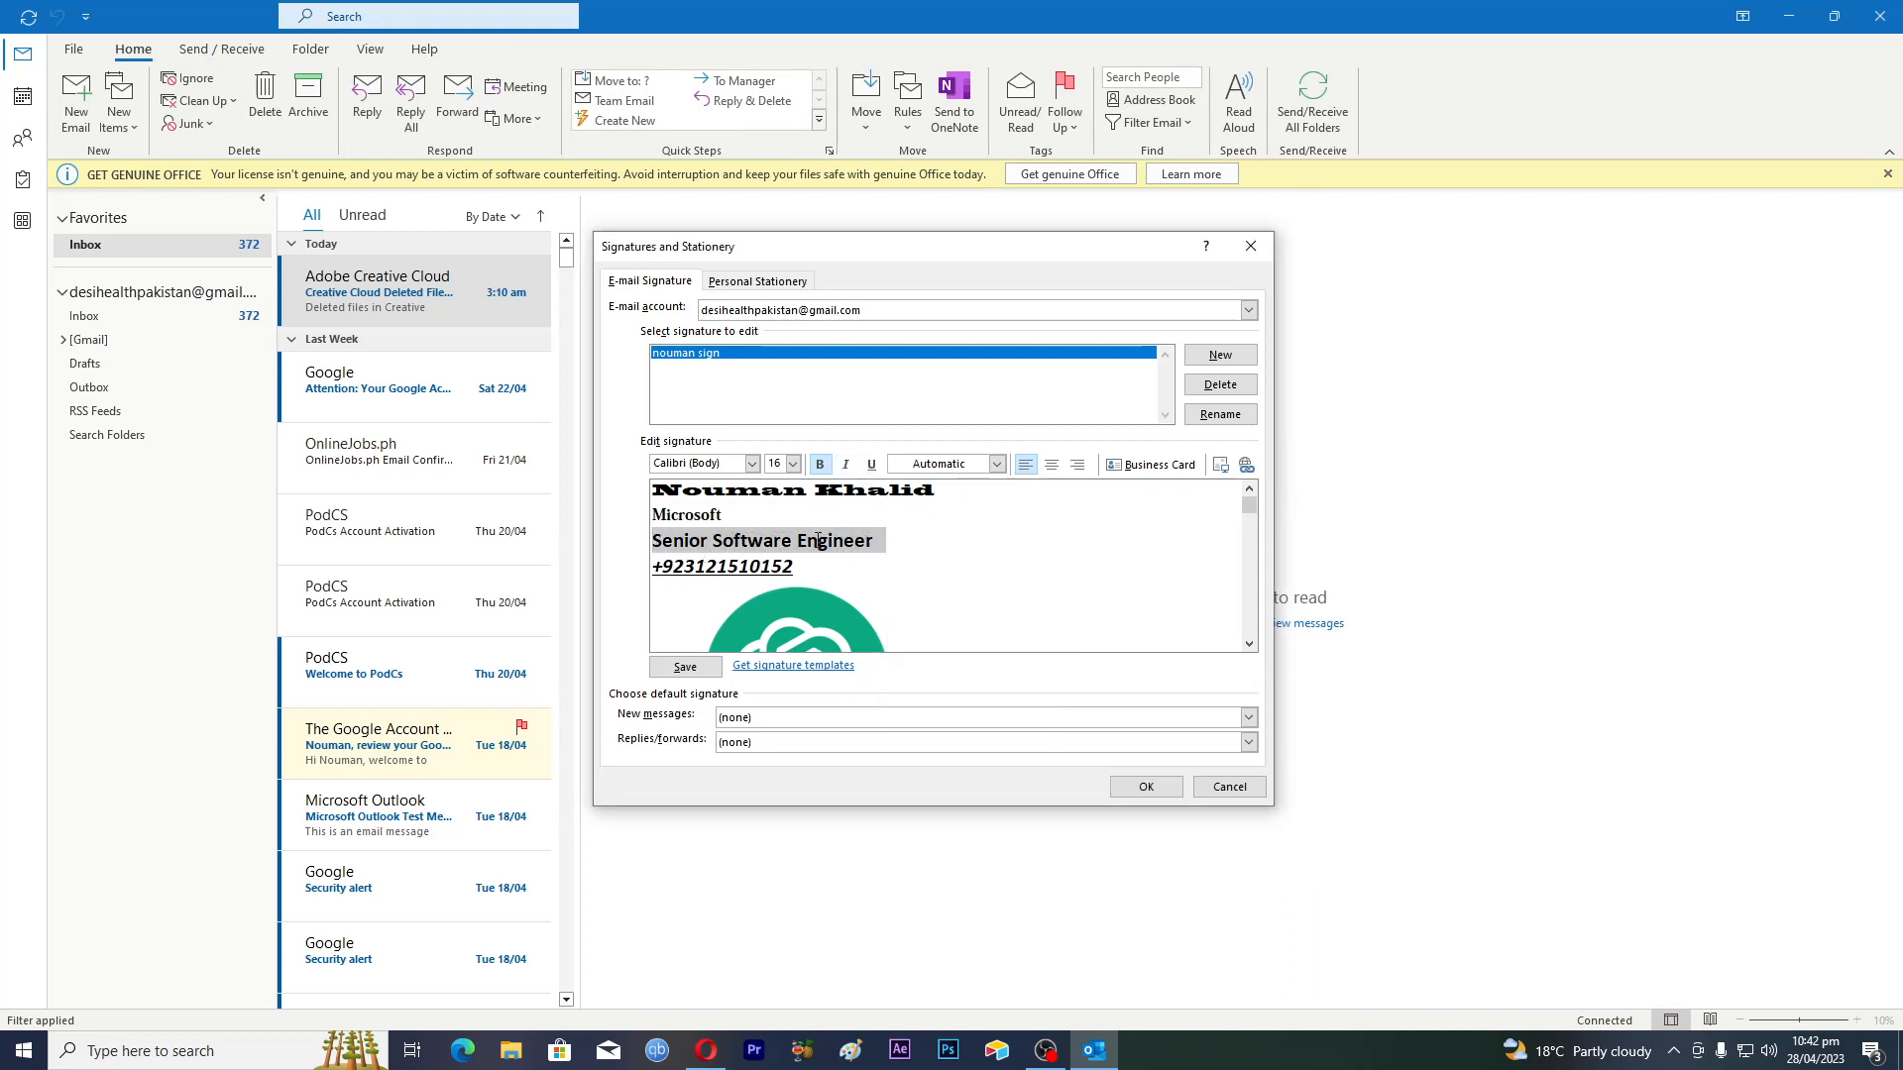
{"action": "left_click", "coordinate": [997, 463]}
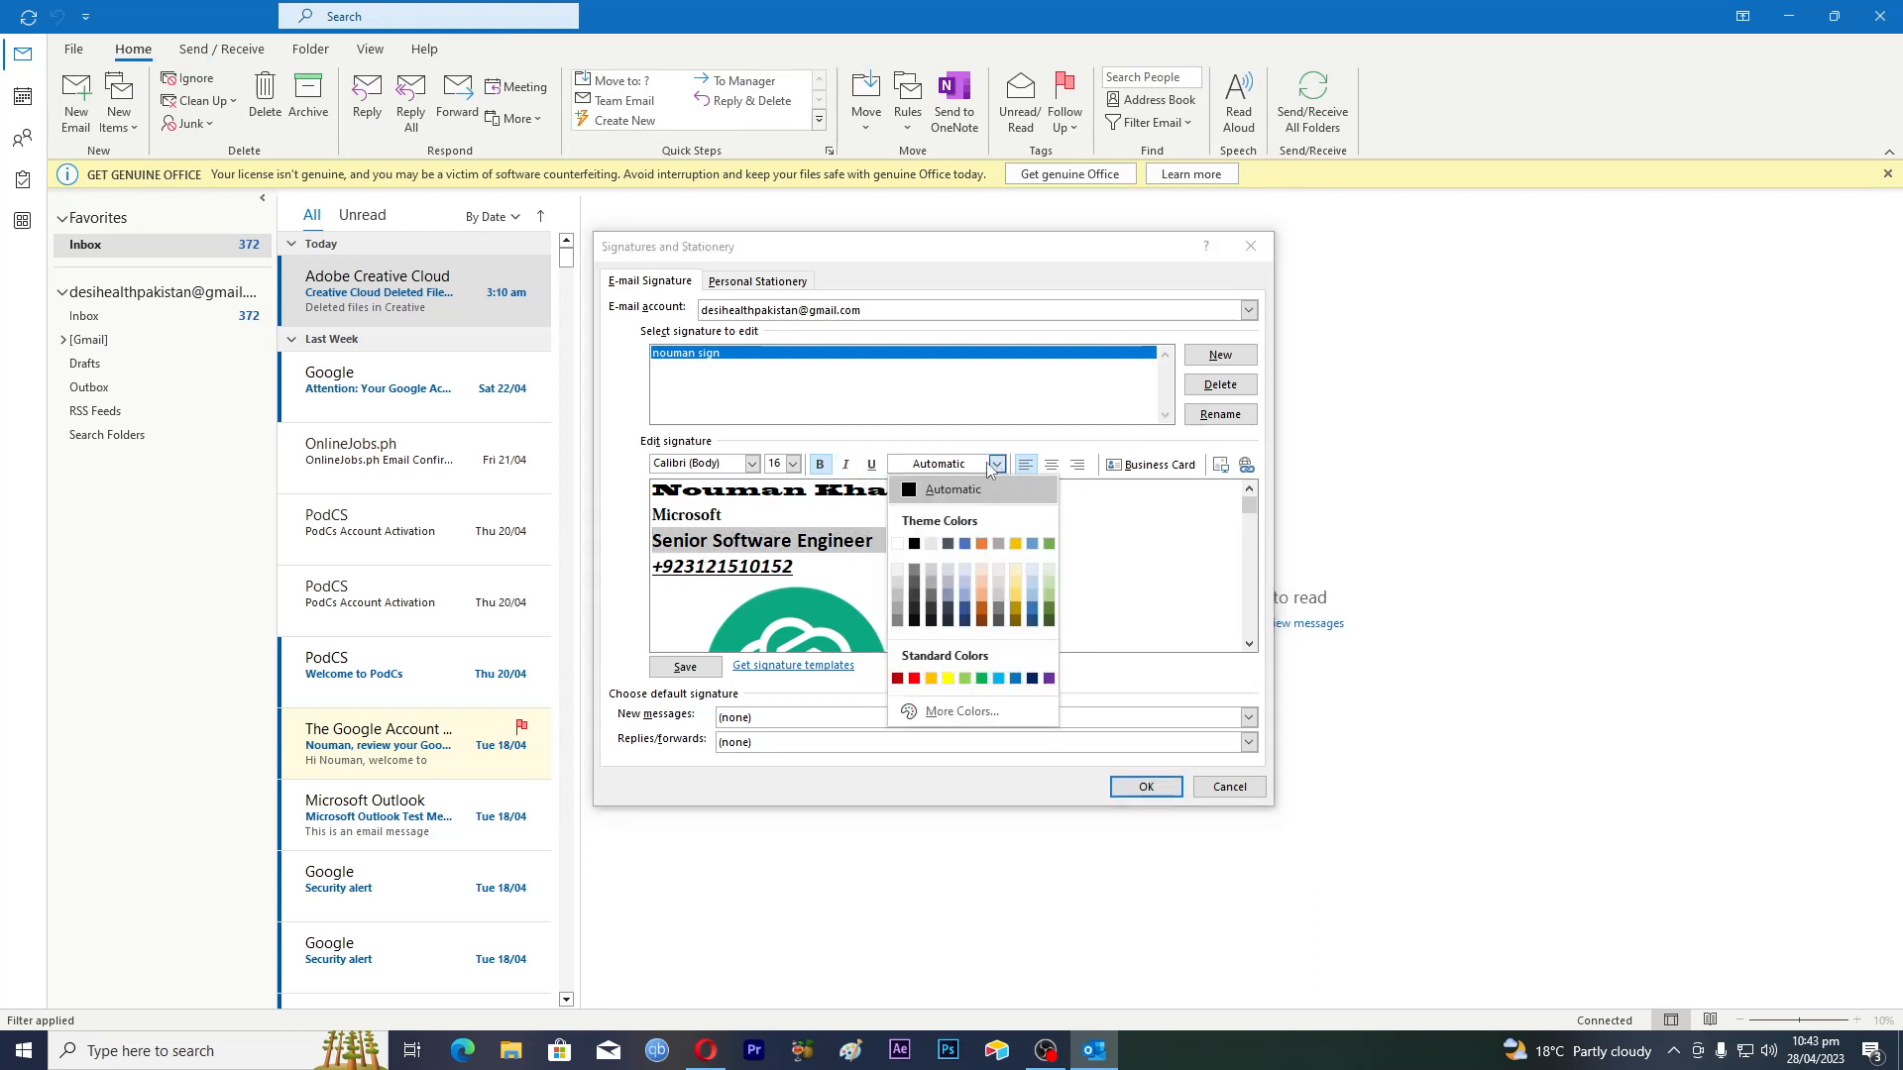
{"action": "left_click", "coordinate": [982, 545]}
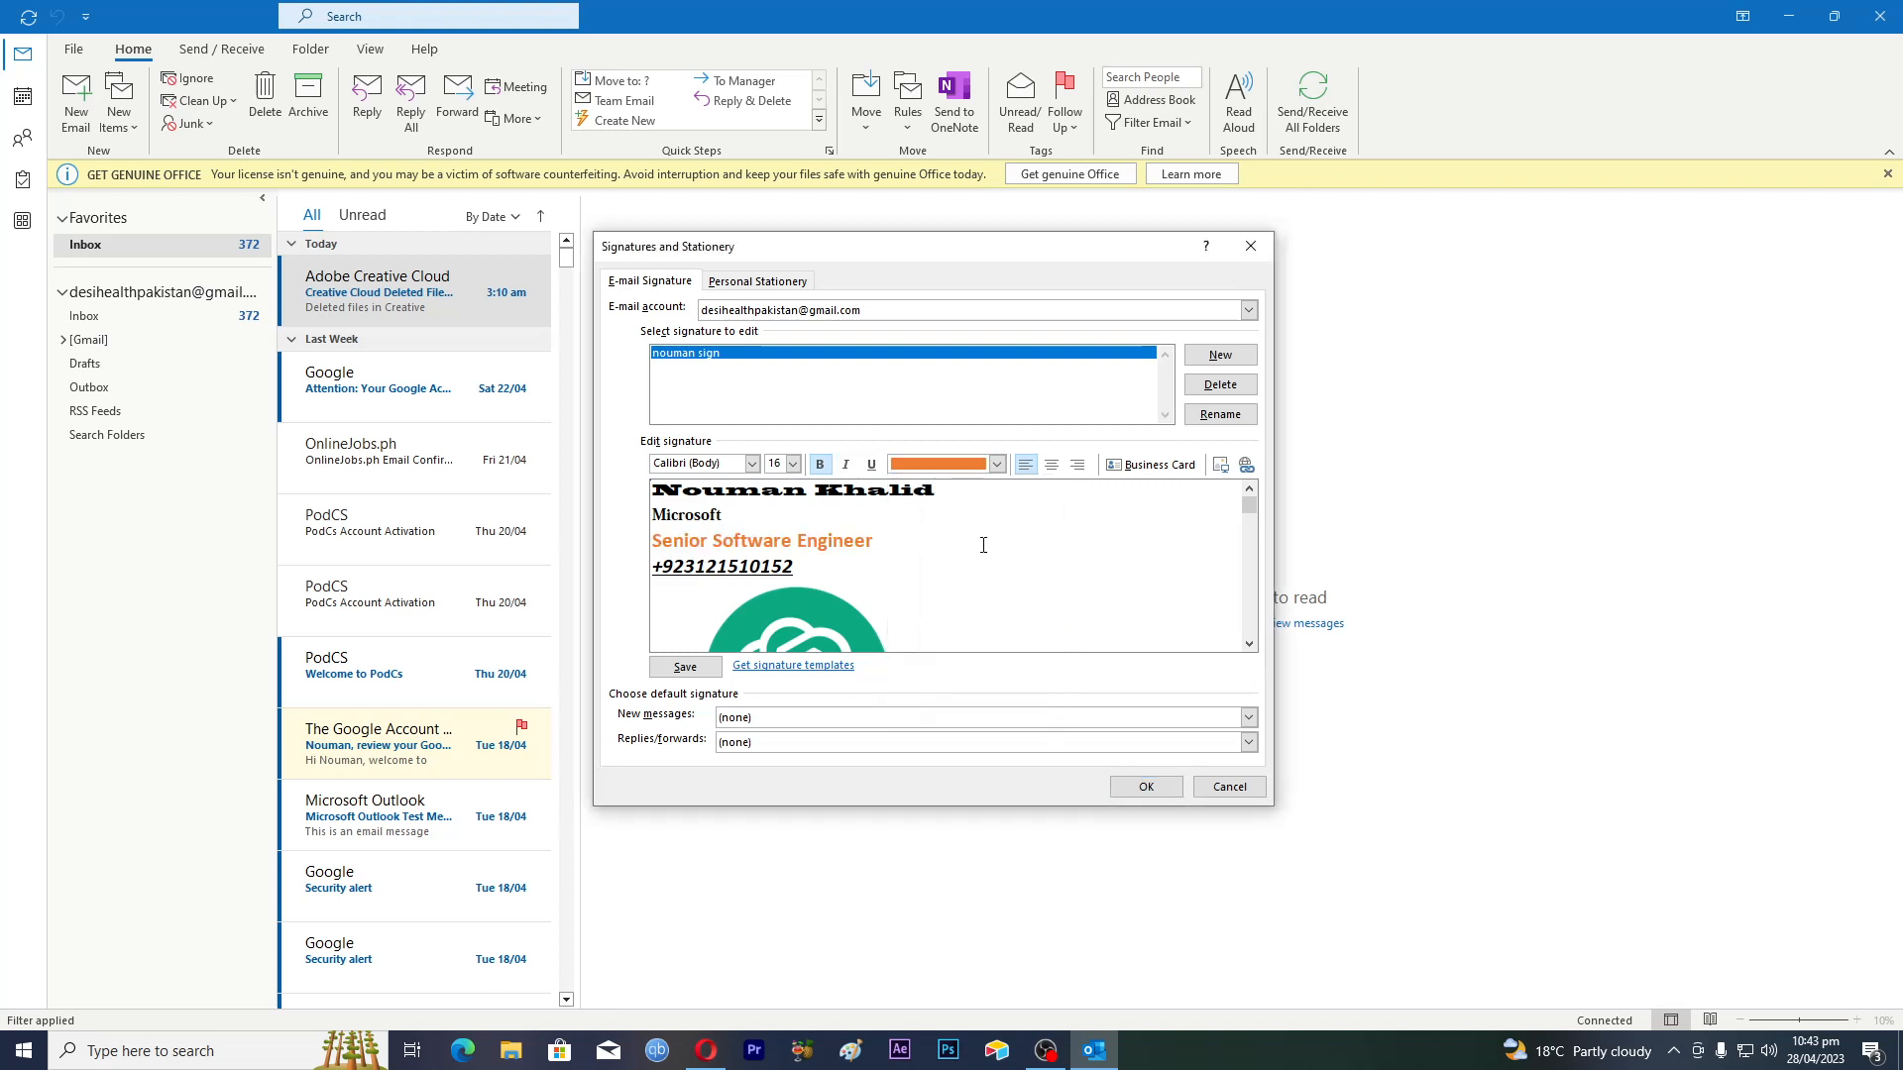
{"action": "left_click", "coordinate": [823, 563]}
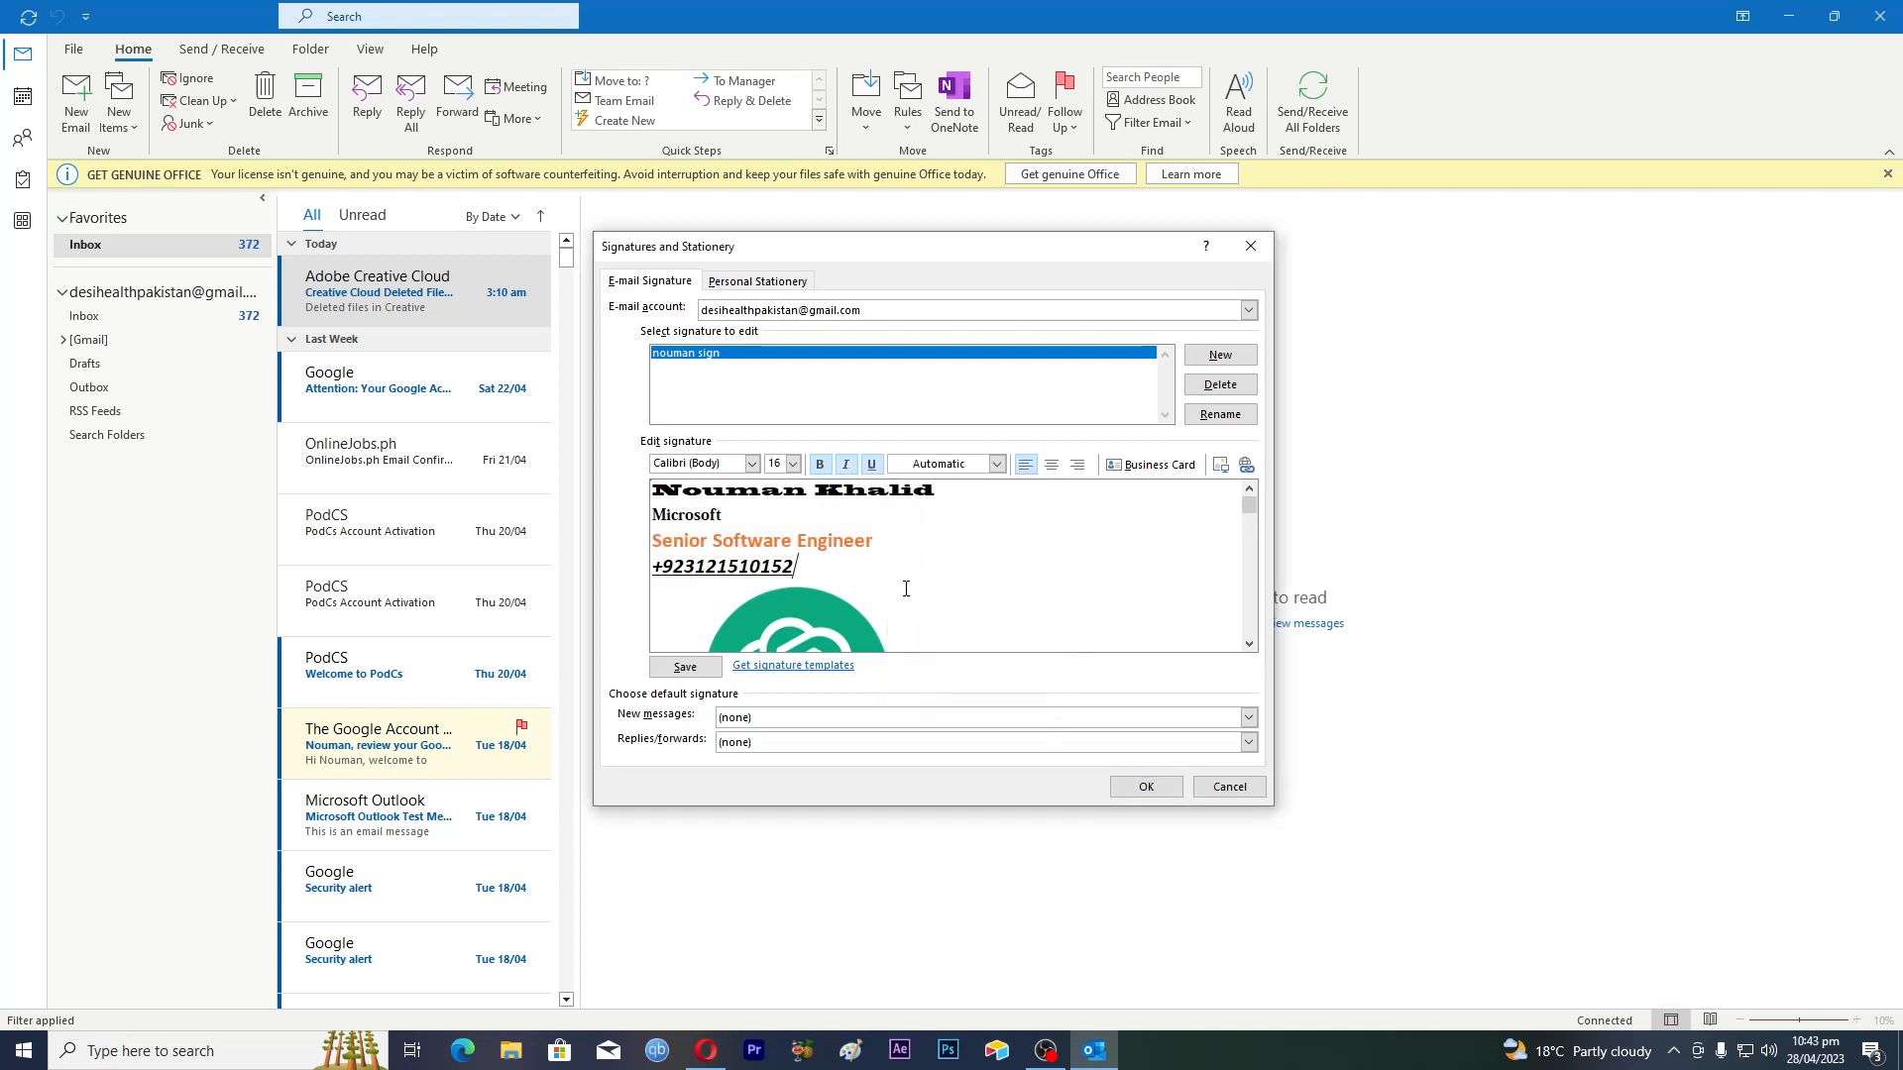
Try centring the title line, then return it to left alignment
{"action": "left_click_drag", "start_coordinate": [652, 540], "coordinate": [876, 540]}
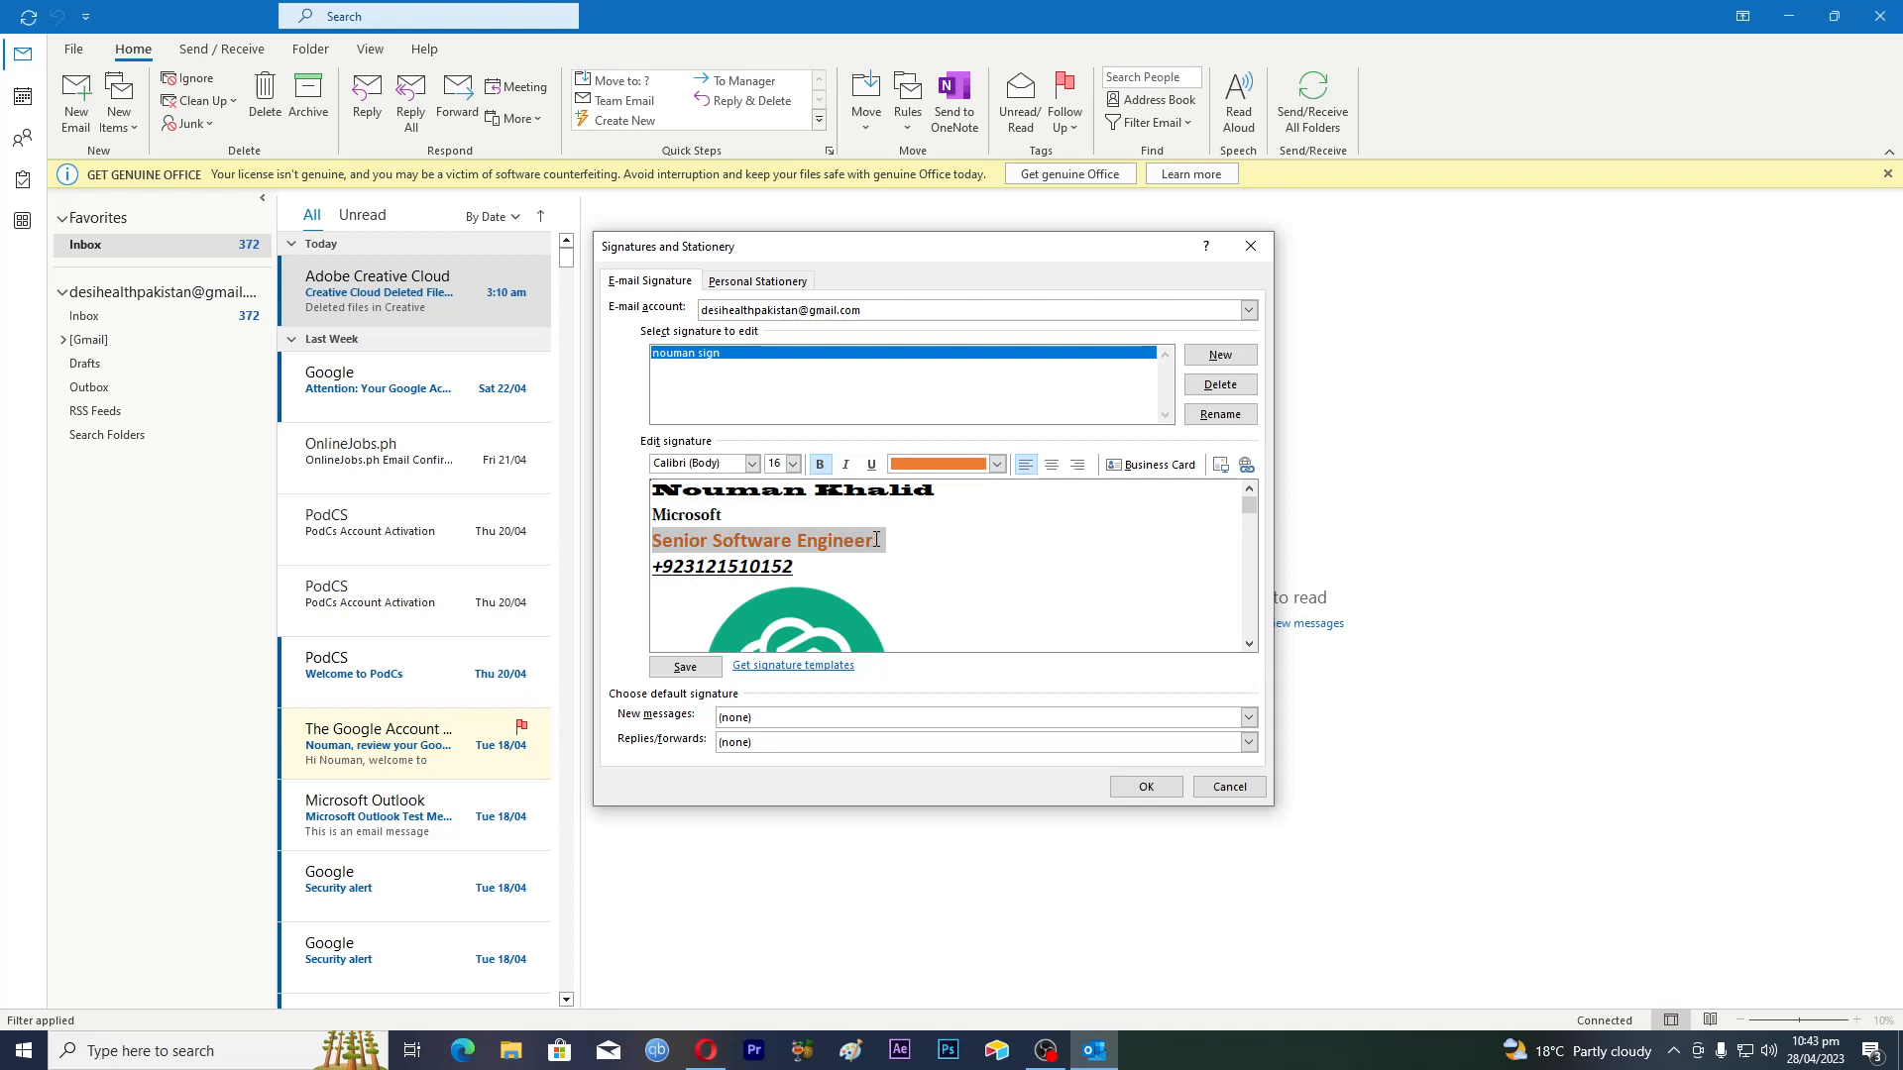
{"action": "left_click", "coordinate": [1051, 466]}
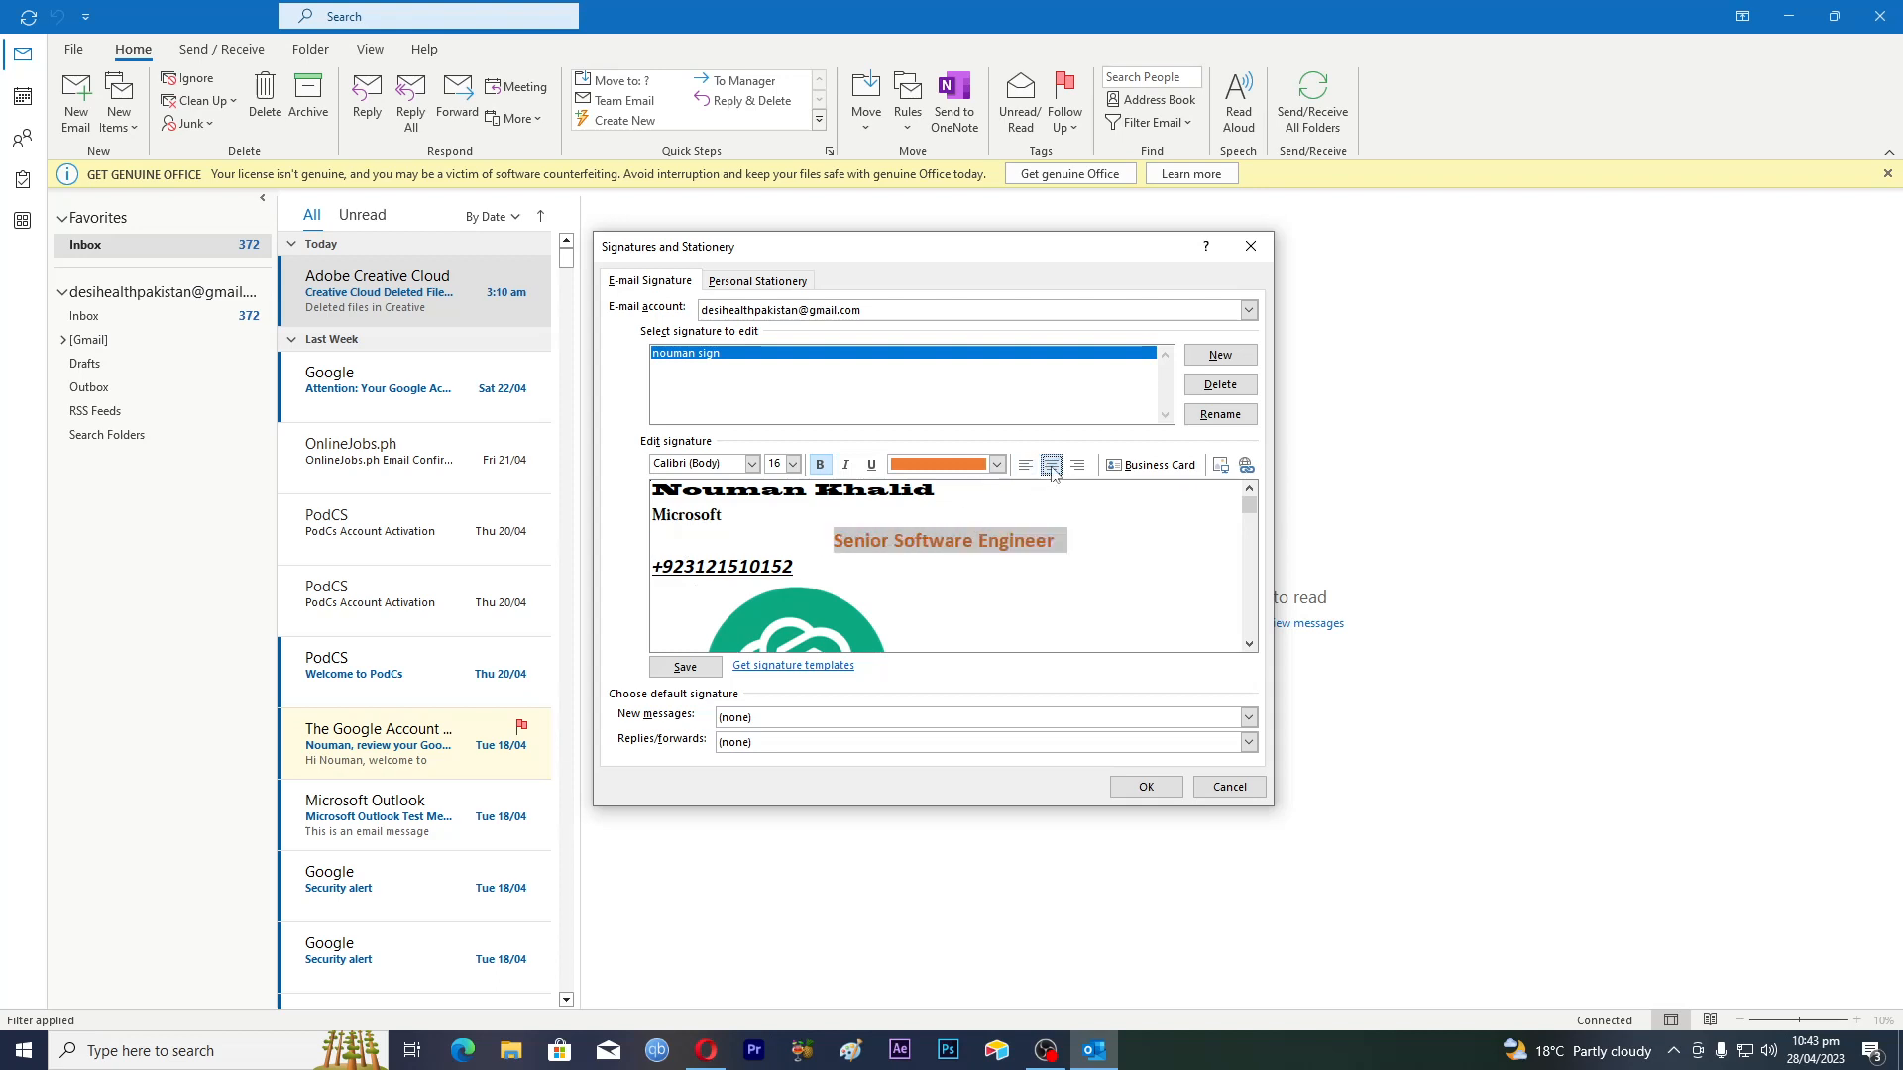
{"action": "left_click", "coordinate": [1028, 465]}
{"action": "left_click", "coordinate": [799, 563]}
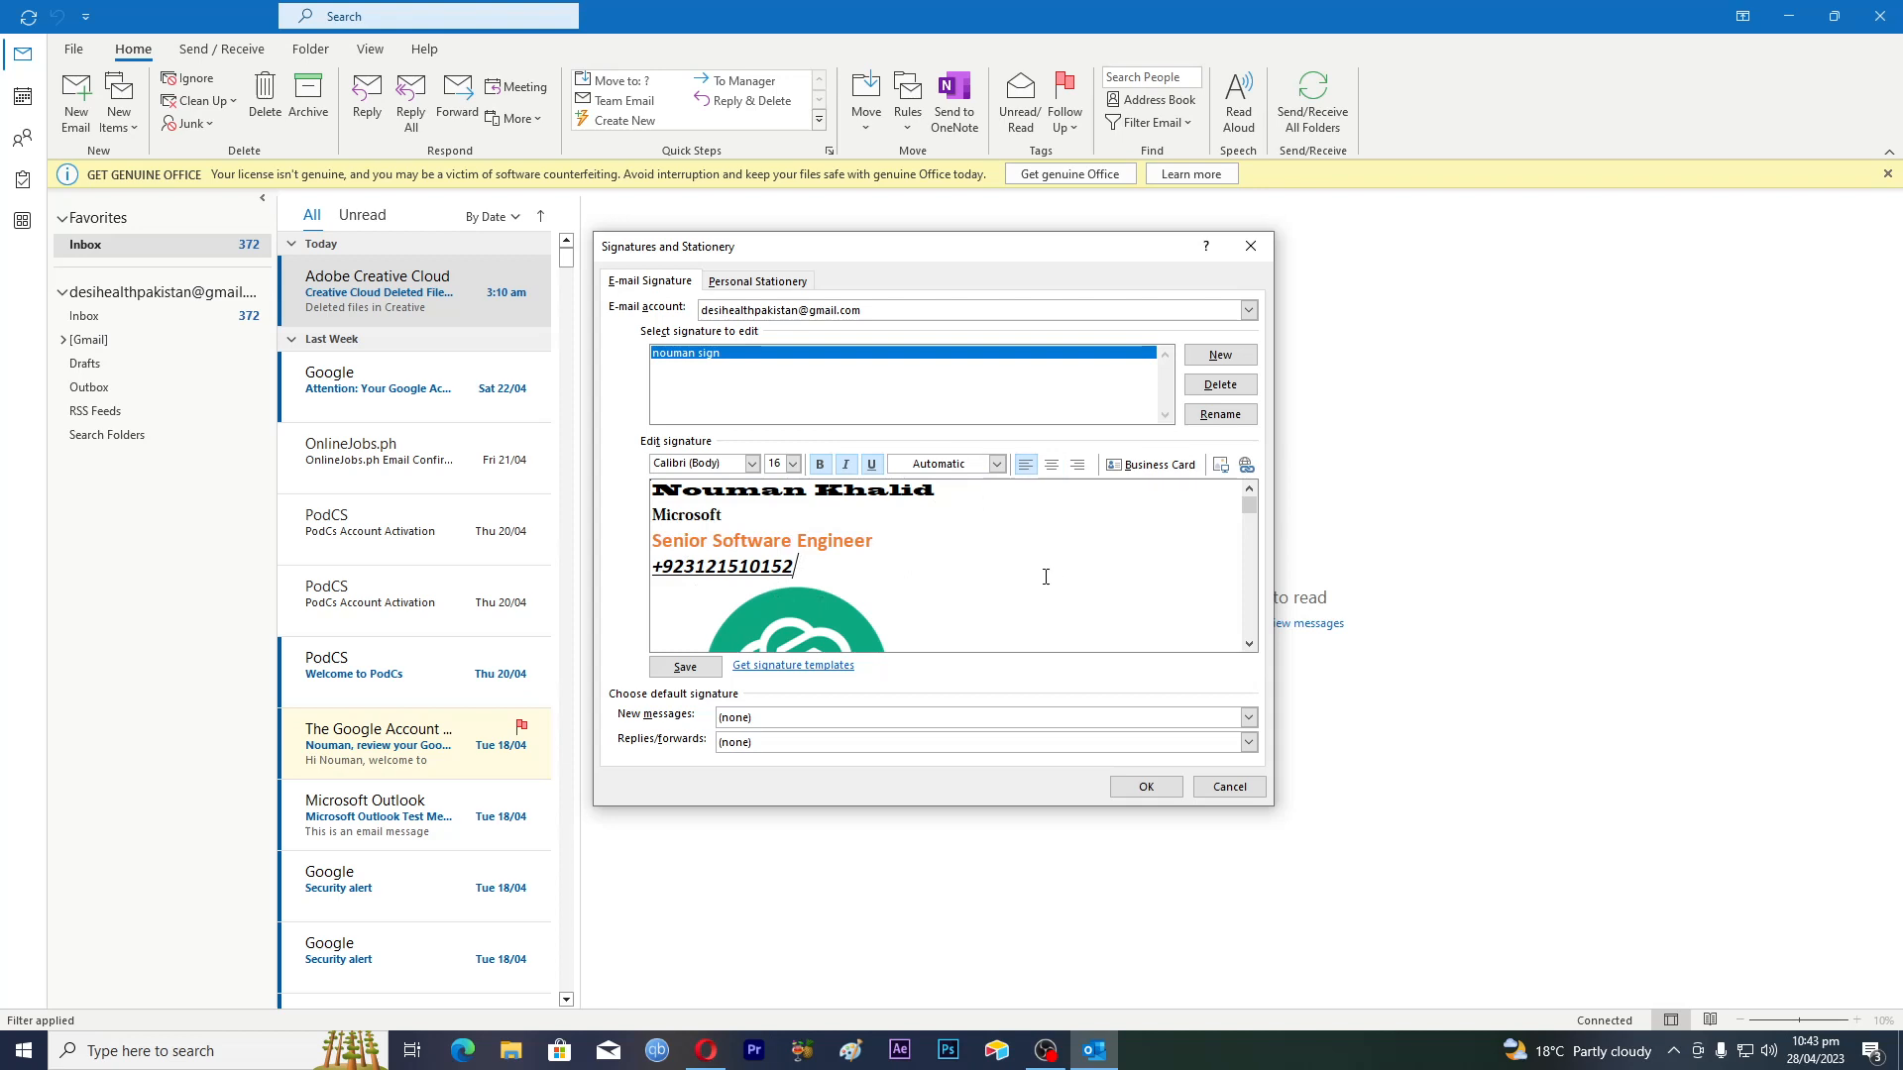
{"action": "mouse_move", "coordinate": [1248, 508]}
{"action": "left_mouse_down"}
{"action": "mouse_move", "coordinate": [1259, 623]}
{"action": "mouse_move", "coordinate": [1273, 503]}
{"action": "left_mouse_up"}
Save the signature, set it as the replies/forwards default, and confirm with OK
{"action": "left_click", "coordinate": [685, 667]}
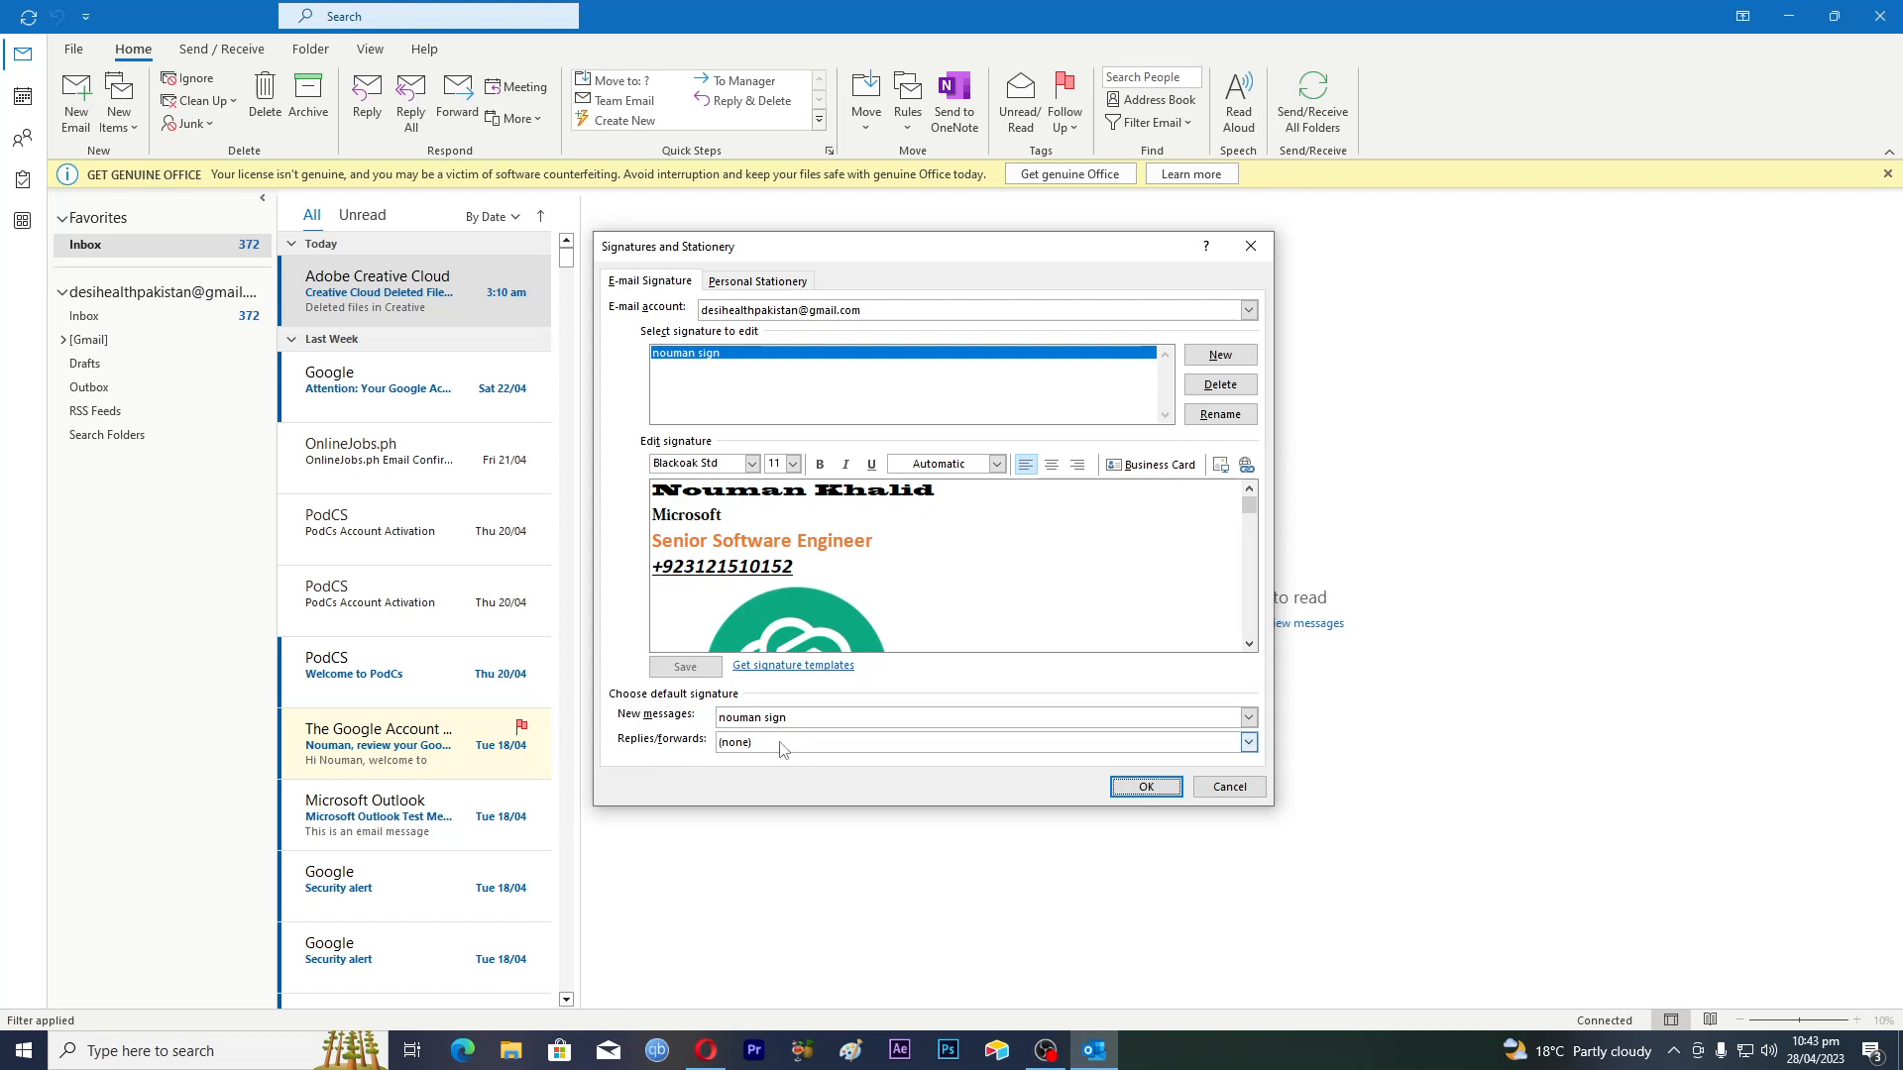
{"action": "left_click", "coordinate": [1249, 743]}
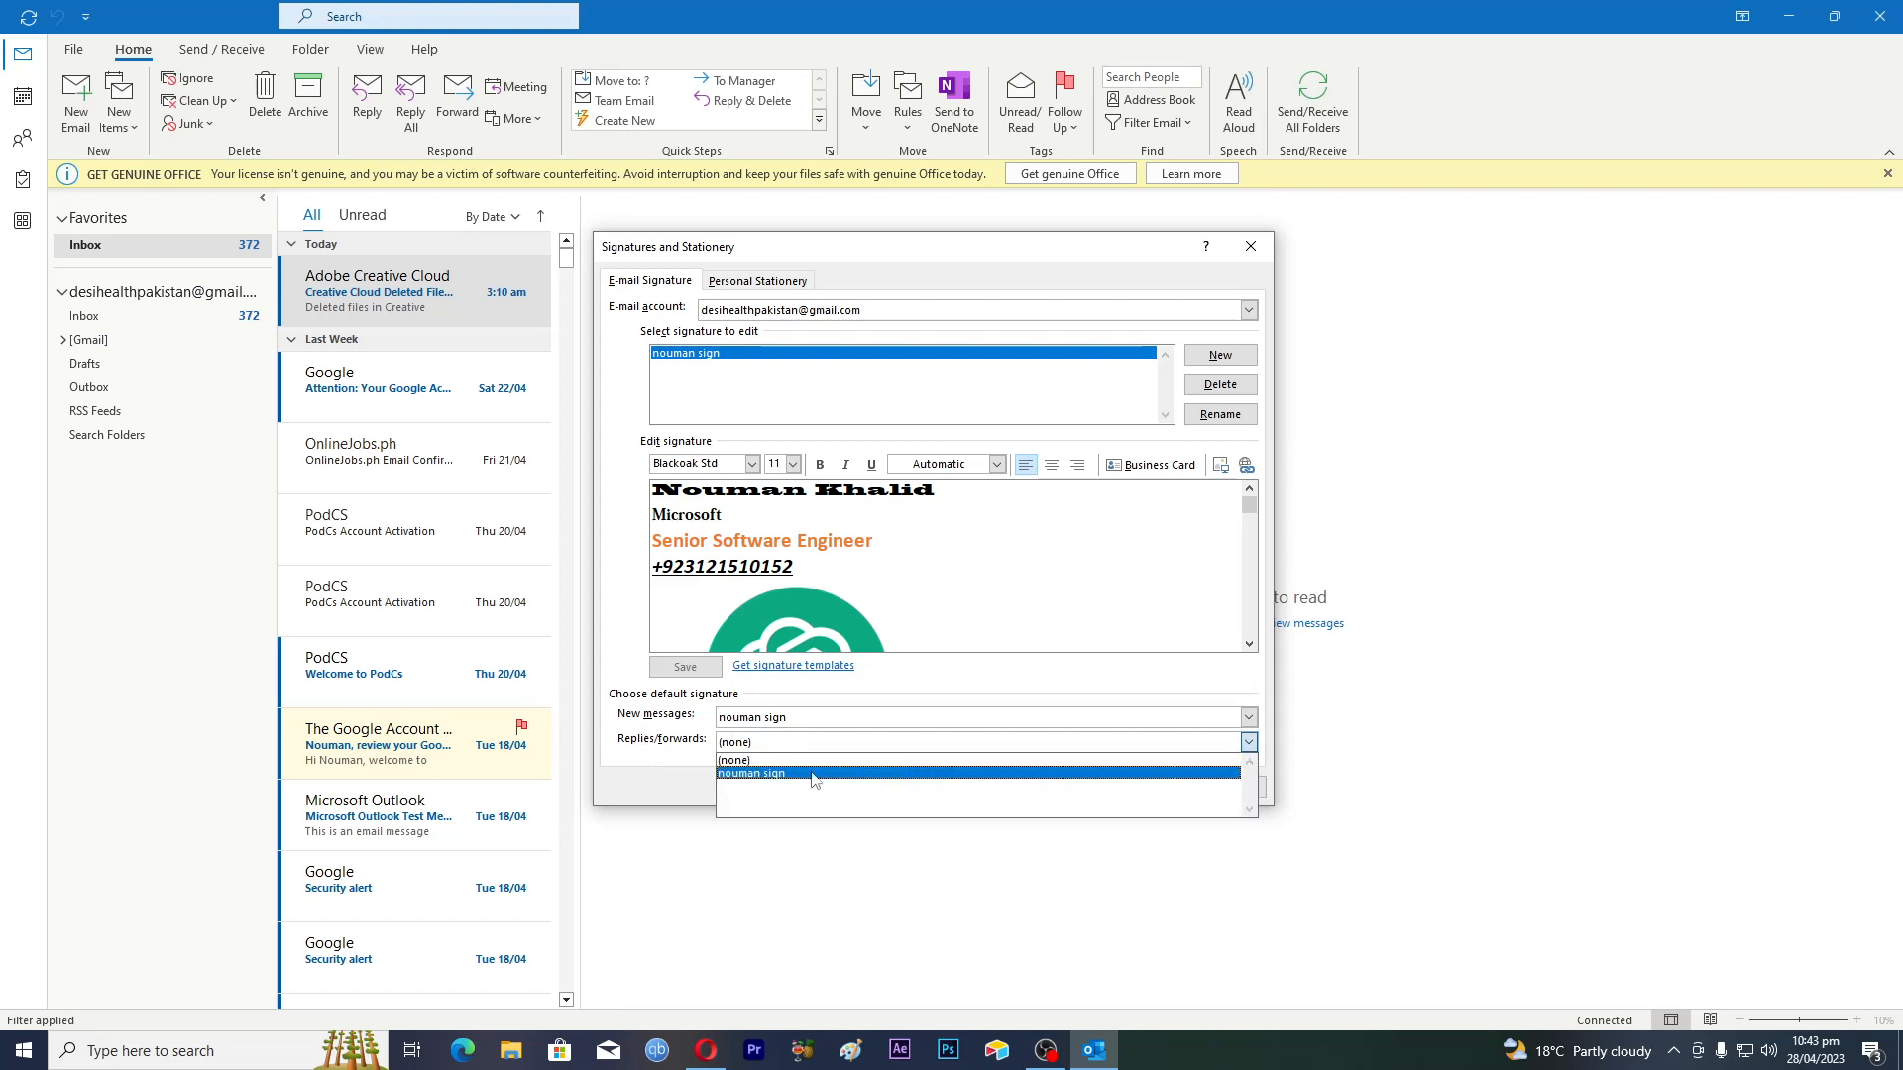
{"action": "left_click", "coordinate": [760, 783]}
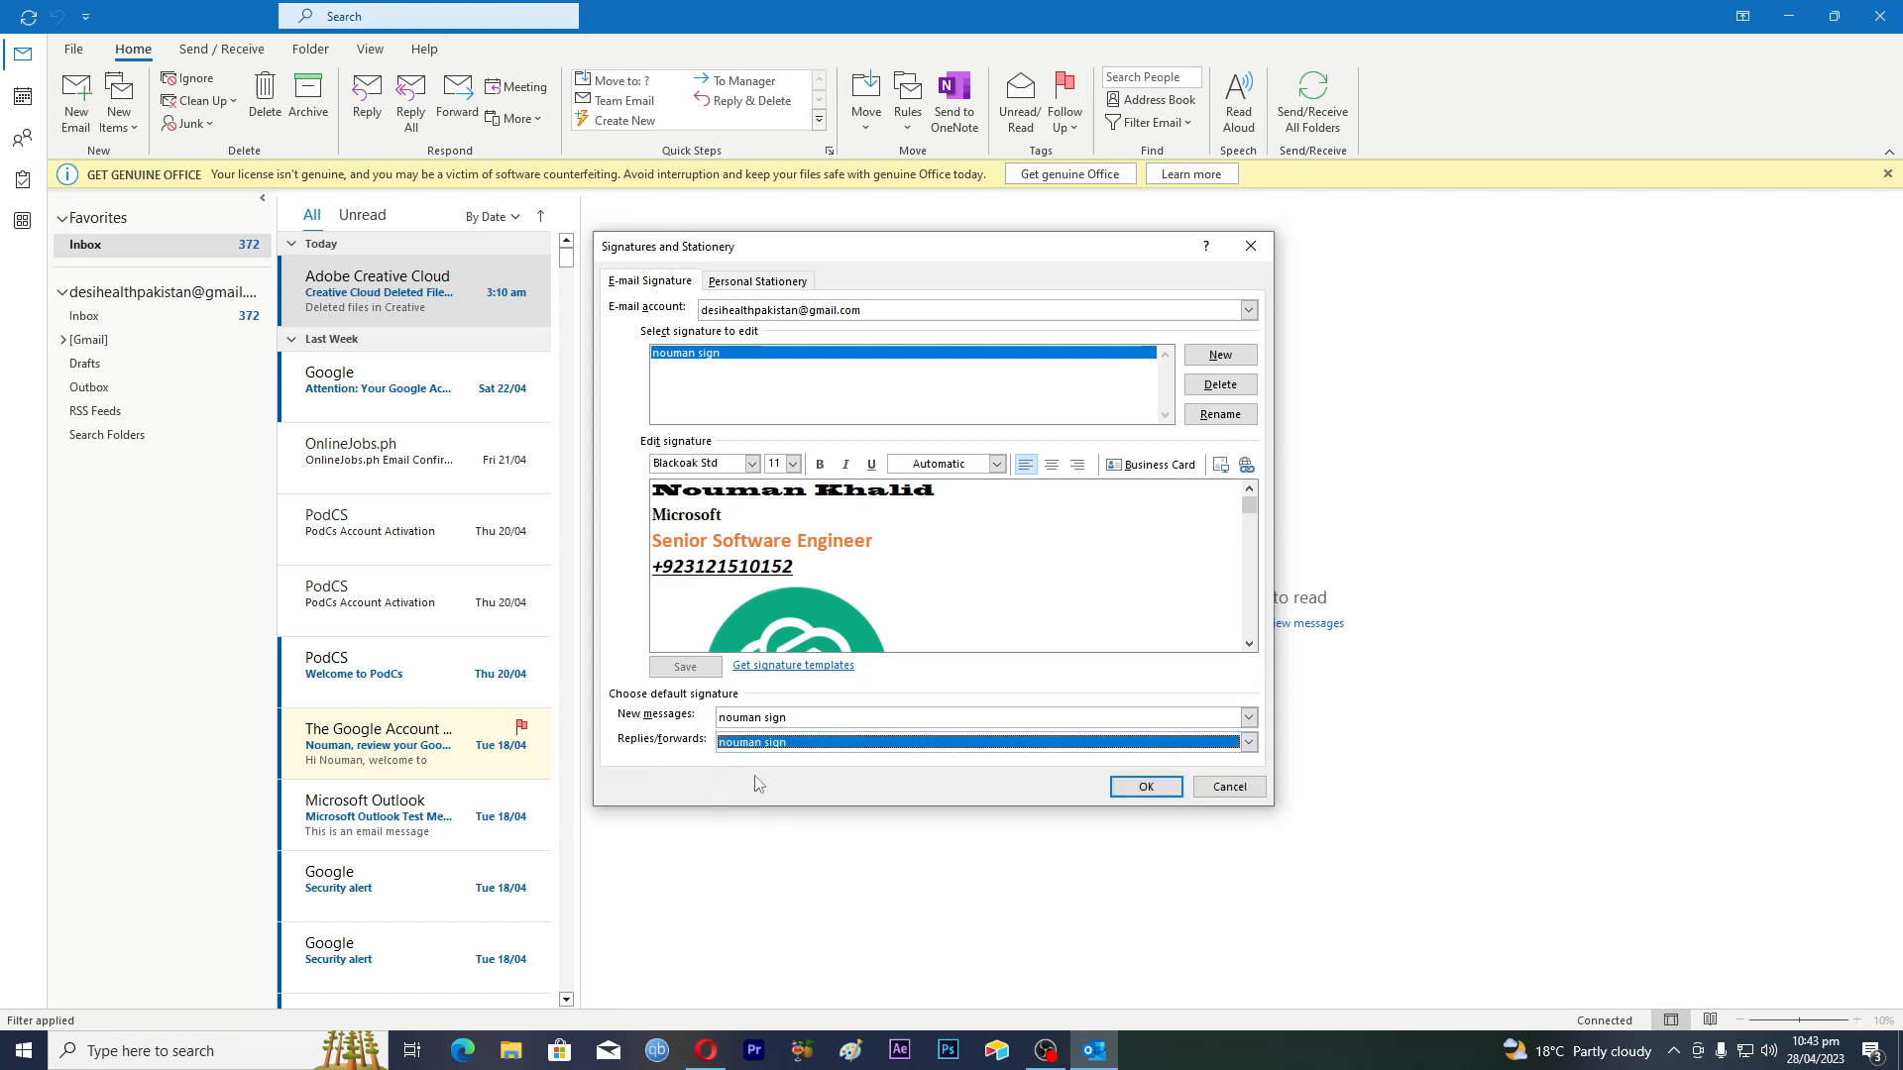
{"action": "left_click", "coordinate": [1147, 788]}
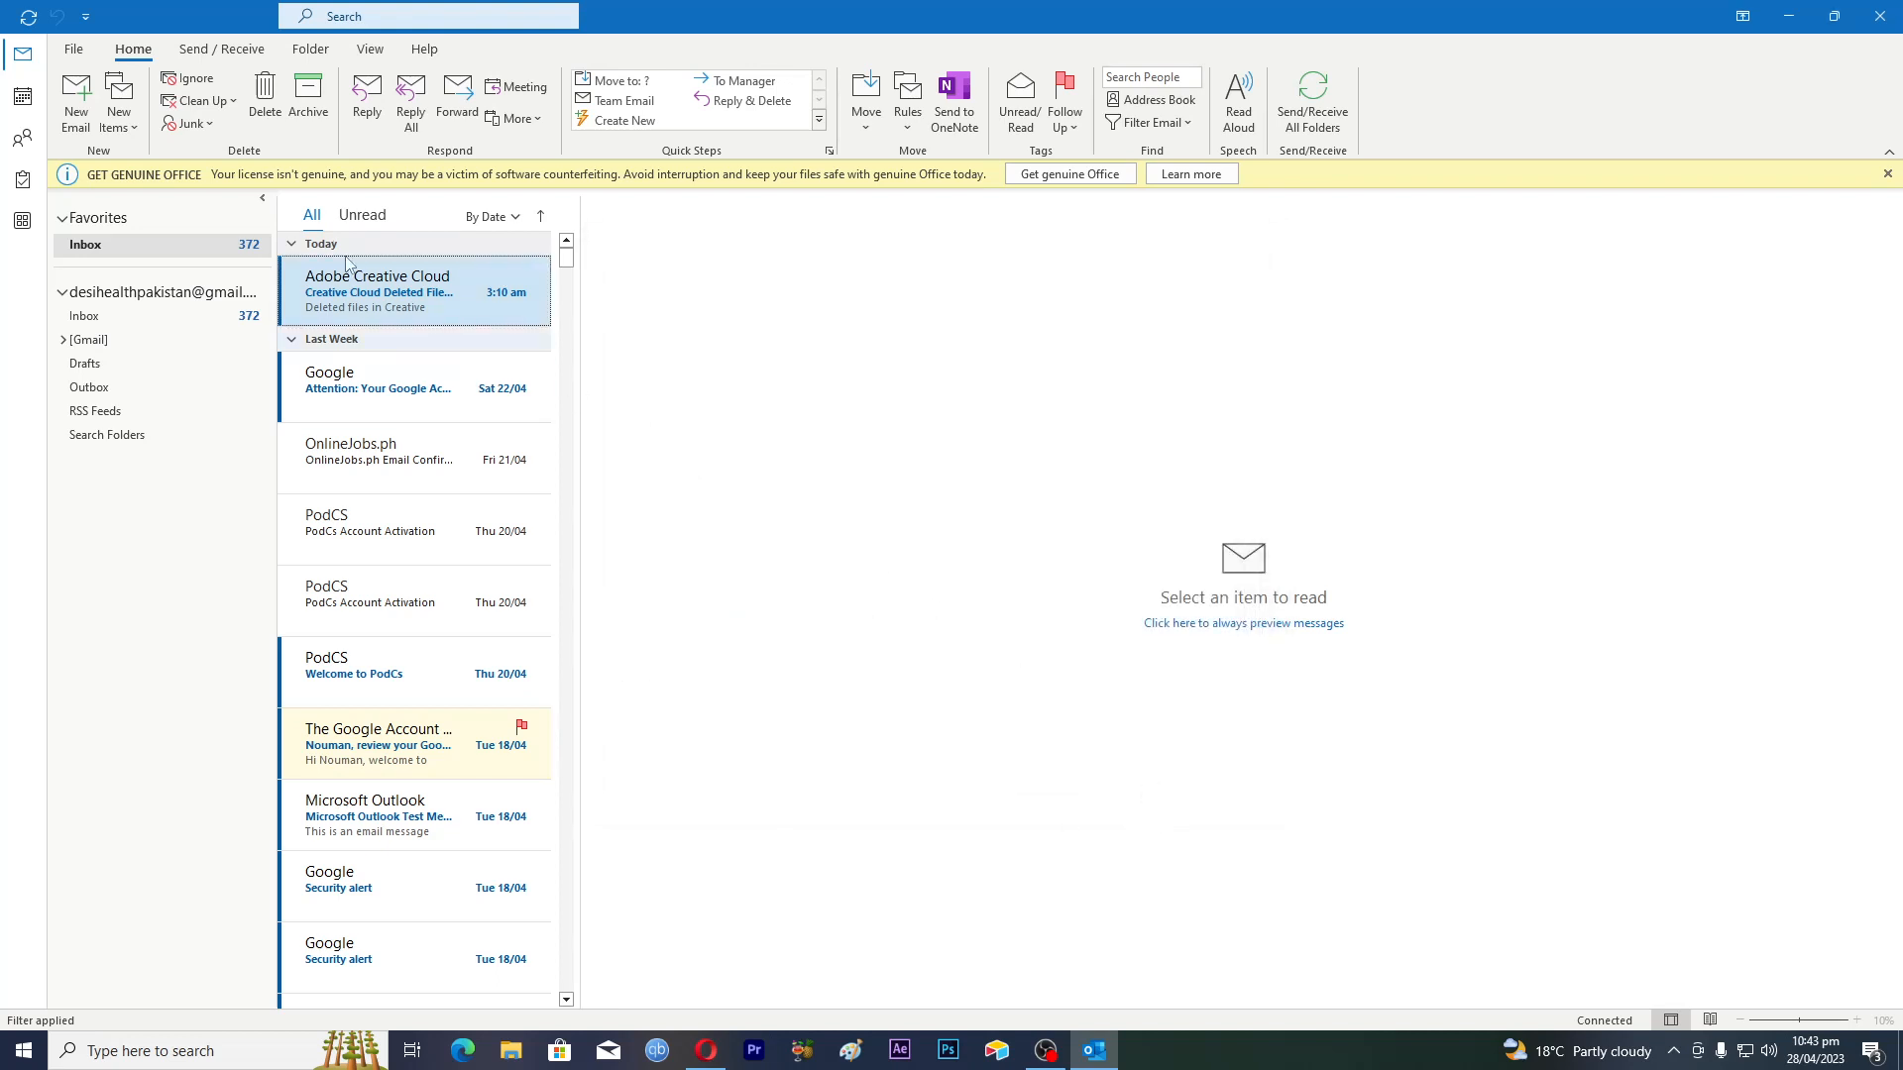
Test a new email showing the styled signature and logo, type 'sddsd', then return to the Inbox
{"action": "left_click", "coordinate": [76, 118]}
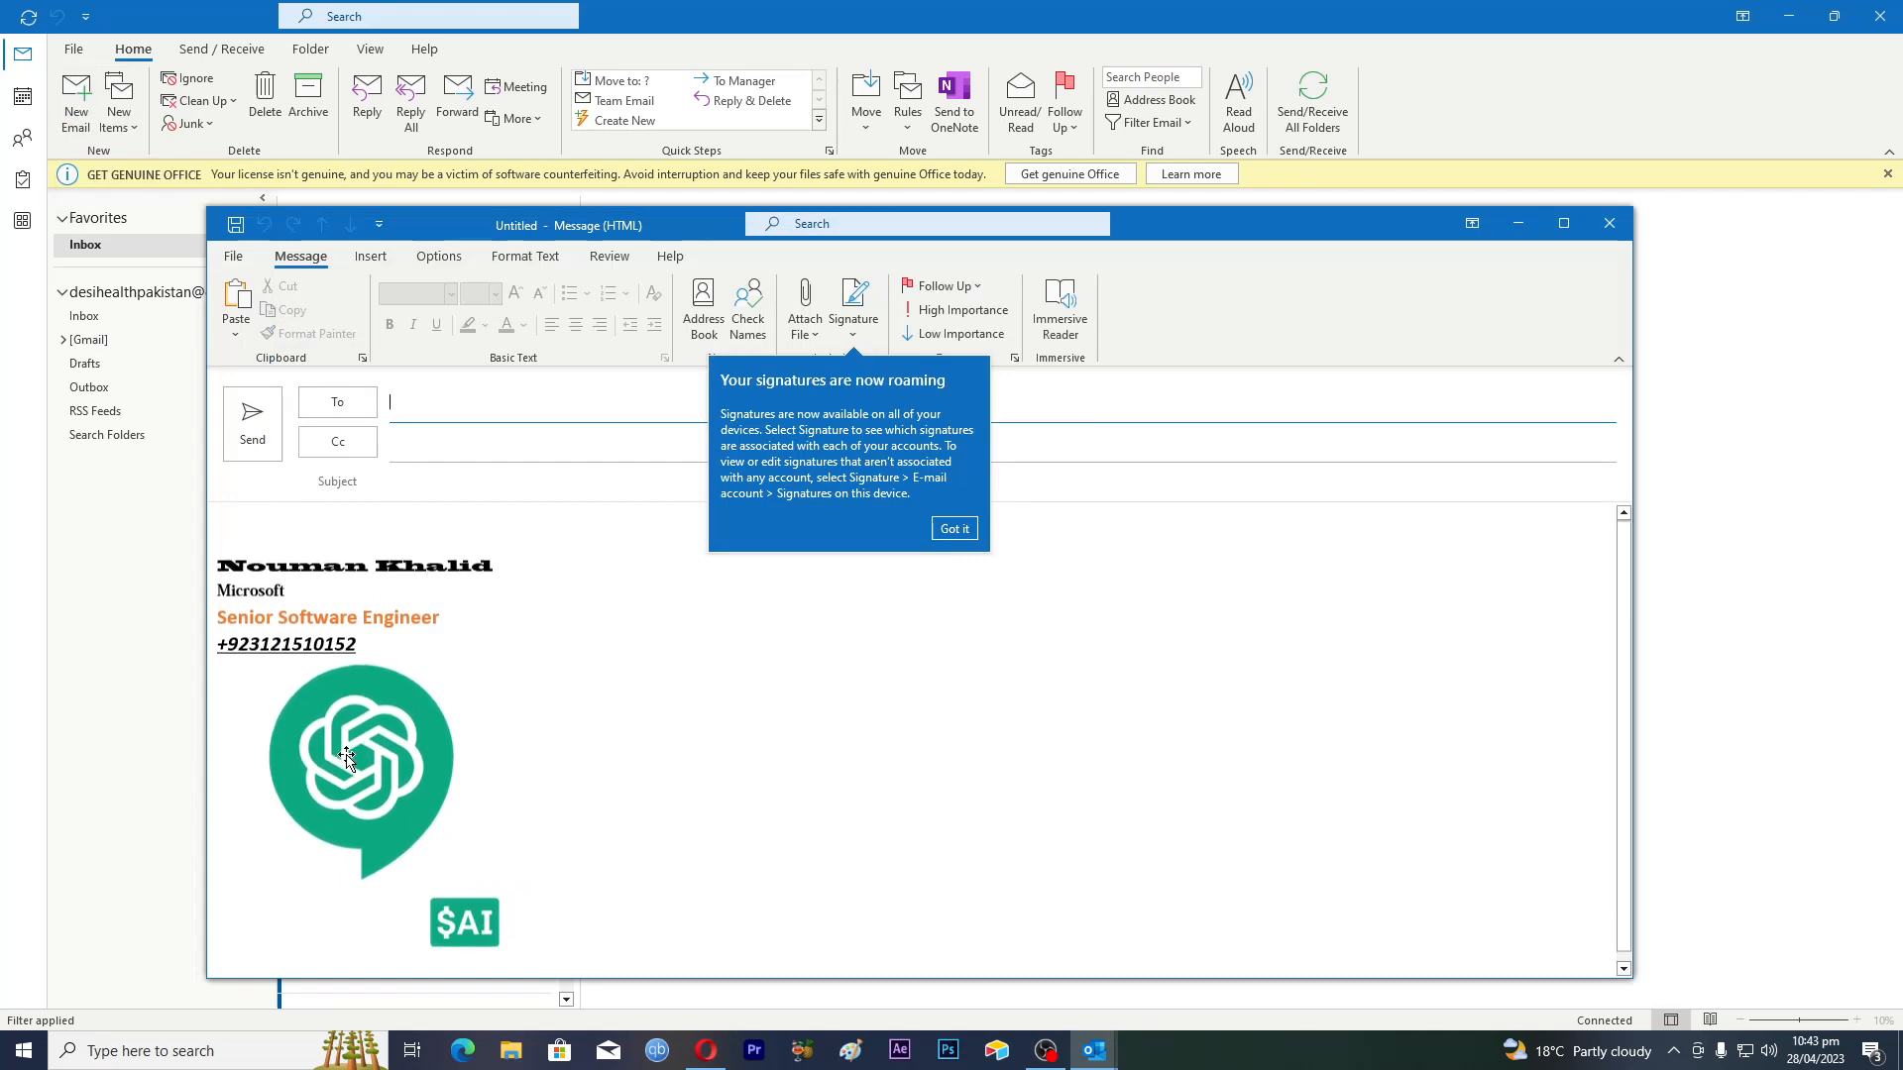
{"action": "left_click", "coordinate": [281, 514]}
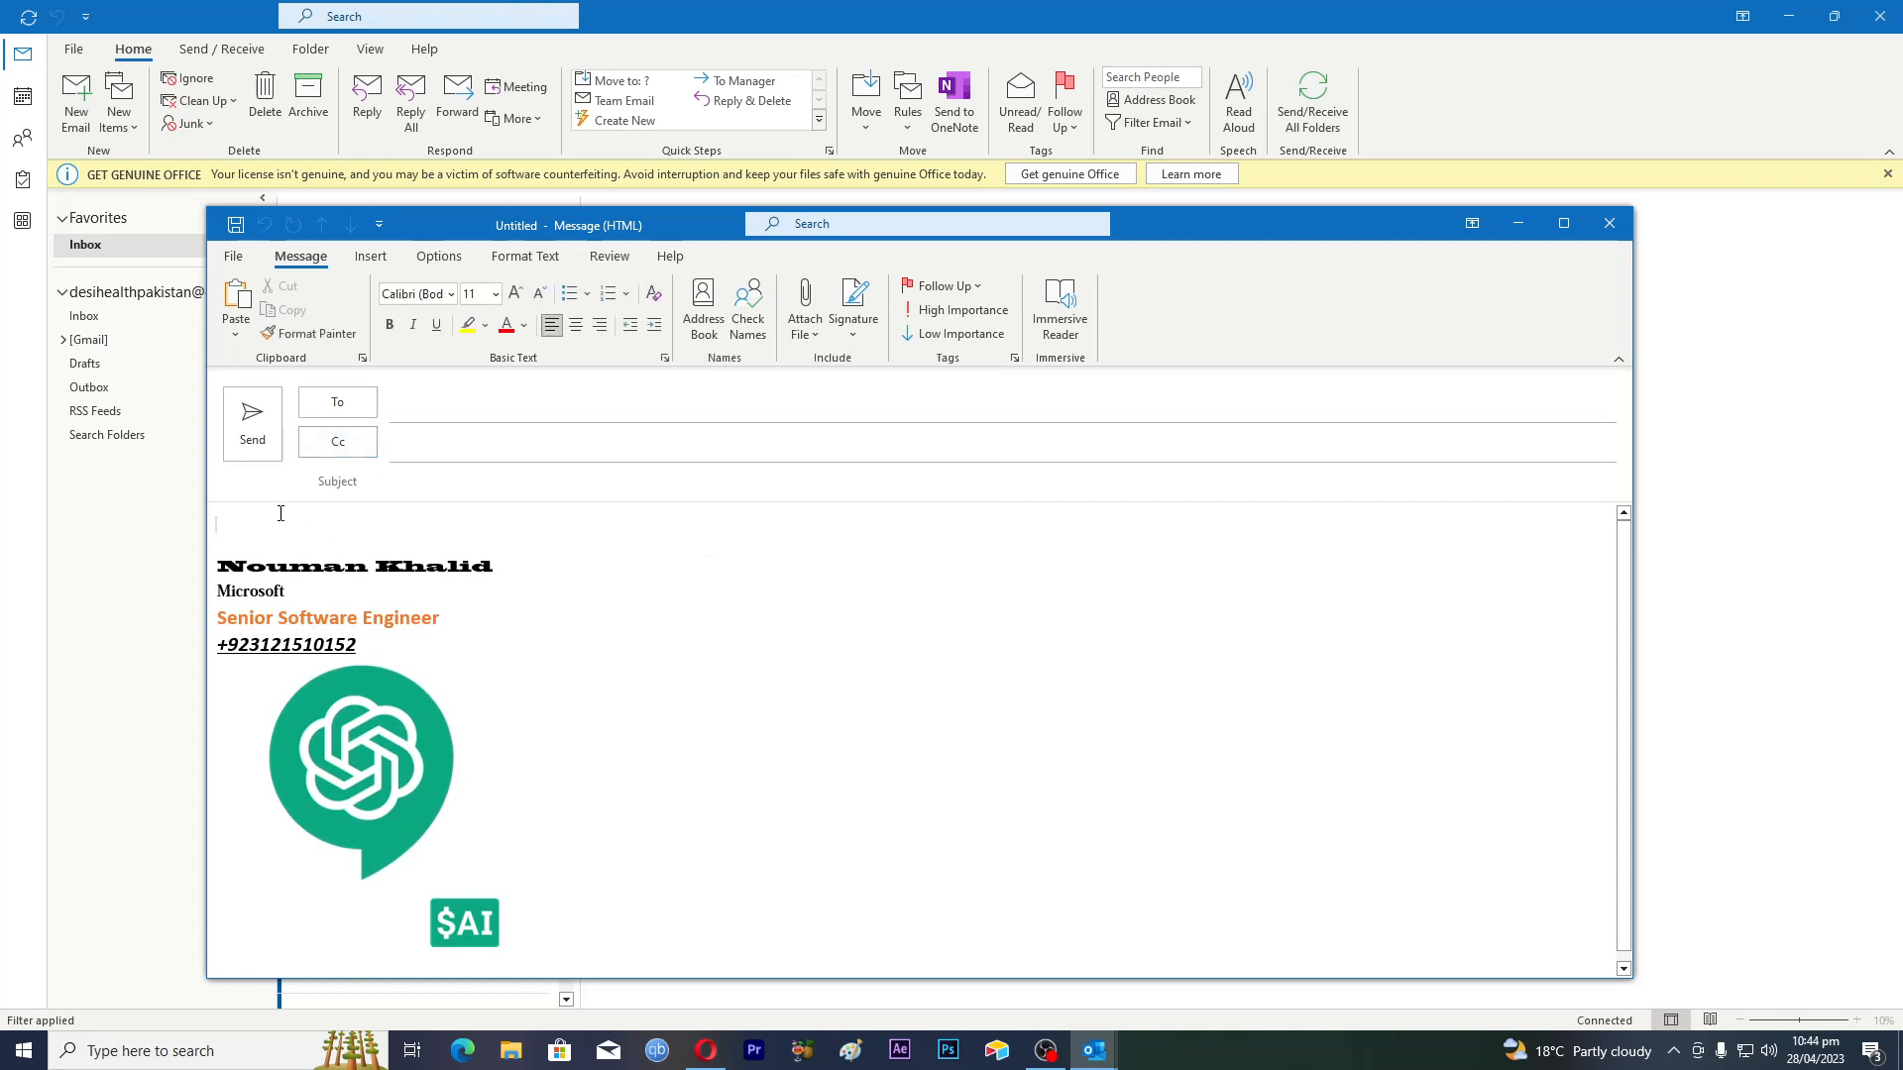
{"action": "type", "text": "sddsd"}
{"action": "left_click", "coordinate": [136, 638]}
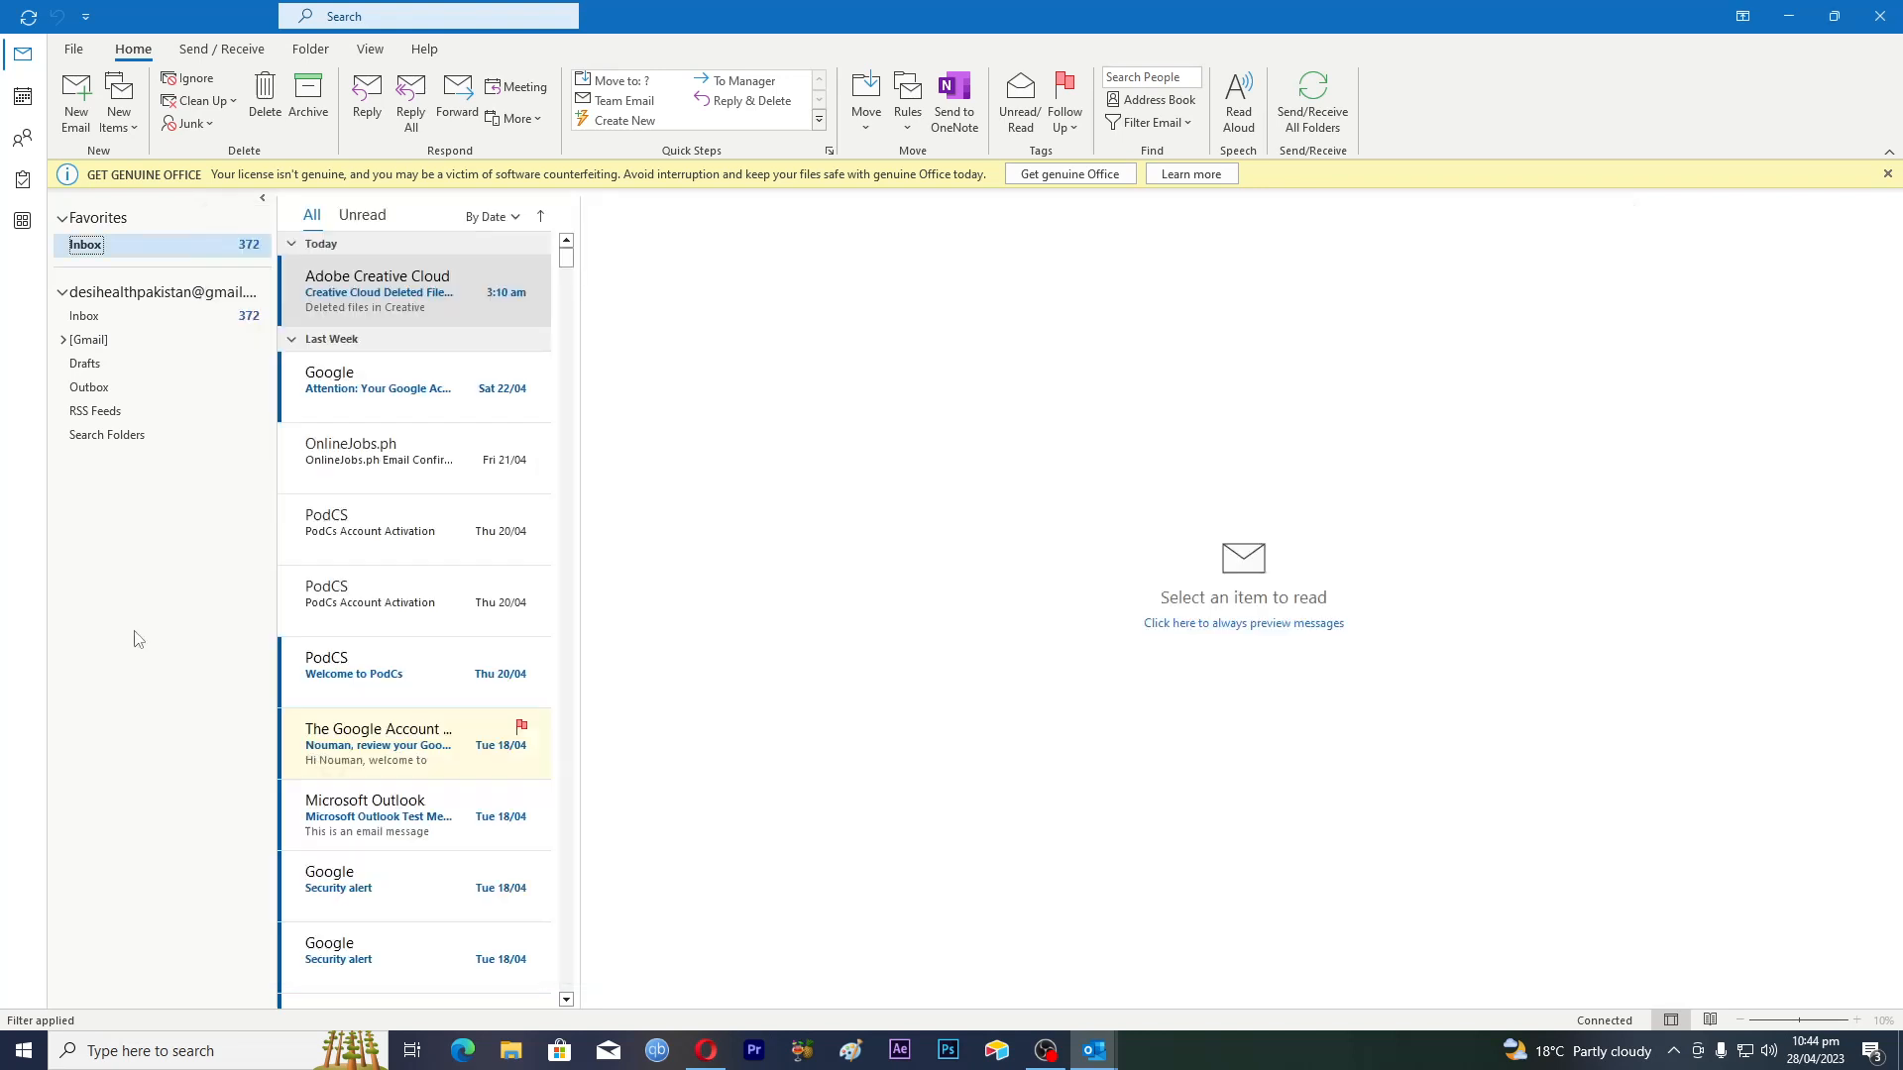